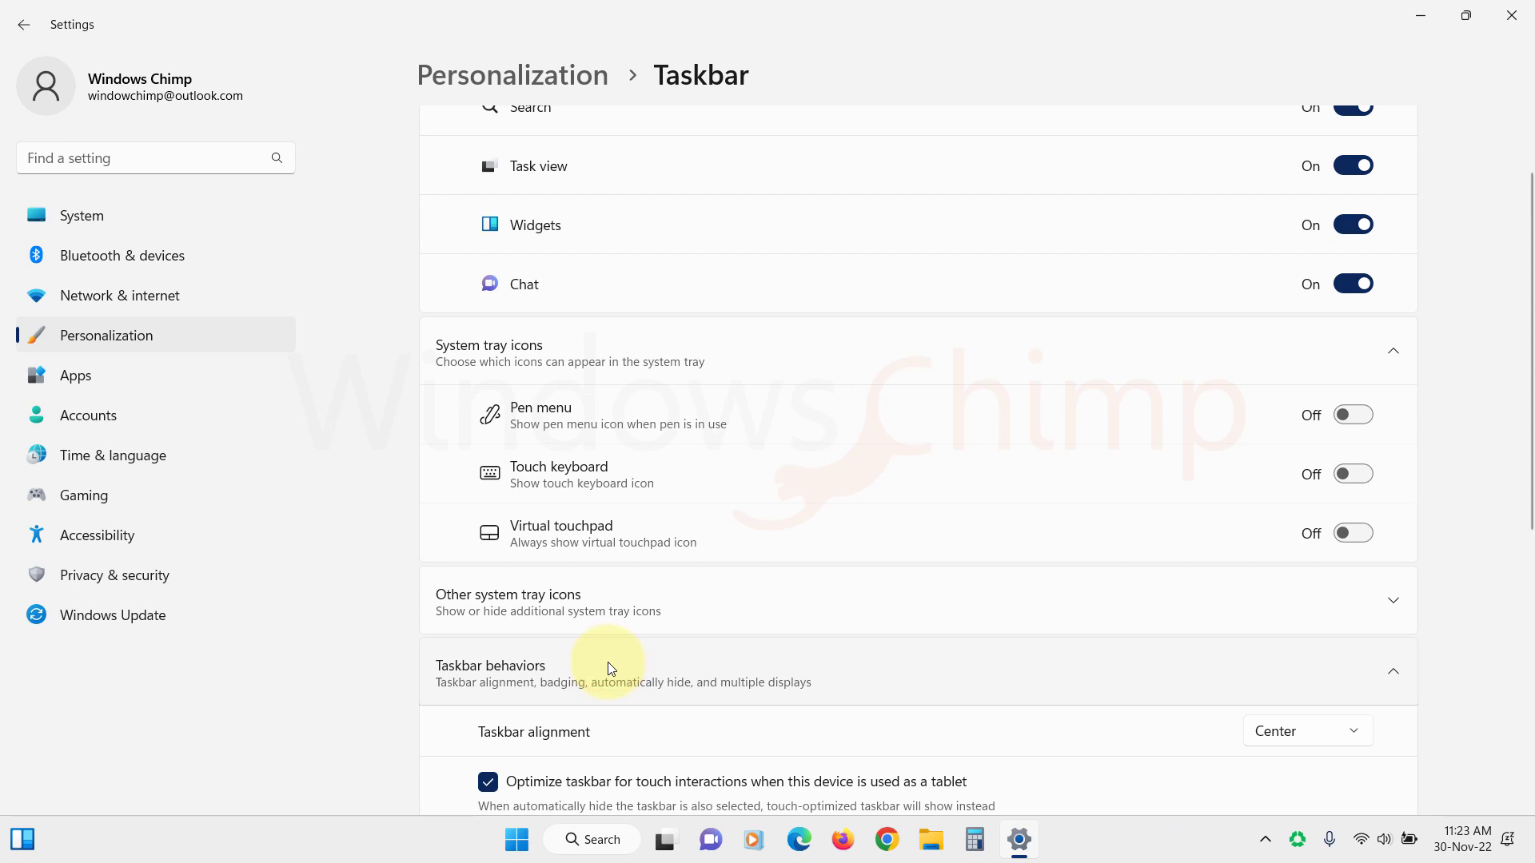
Set the taskbar alignment to Left in the taskbar behaviors settings.
scroll(687, 664, down, 5)
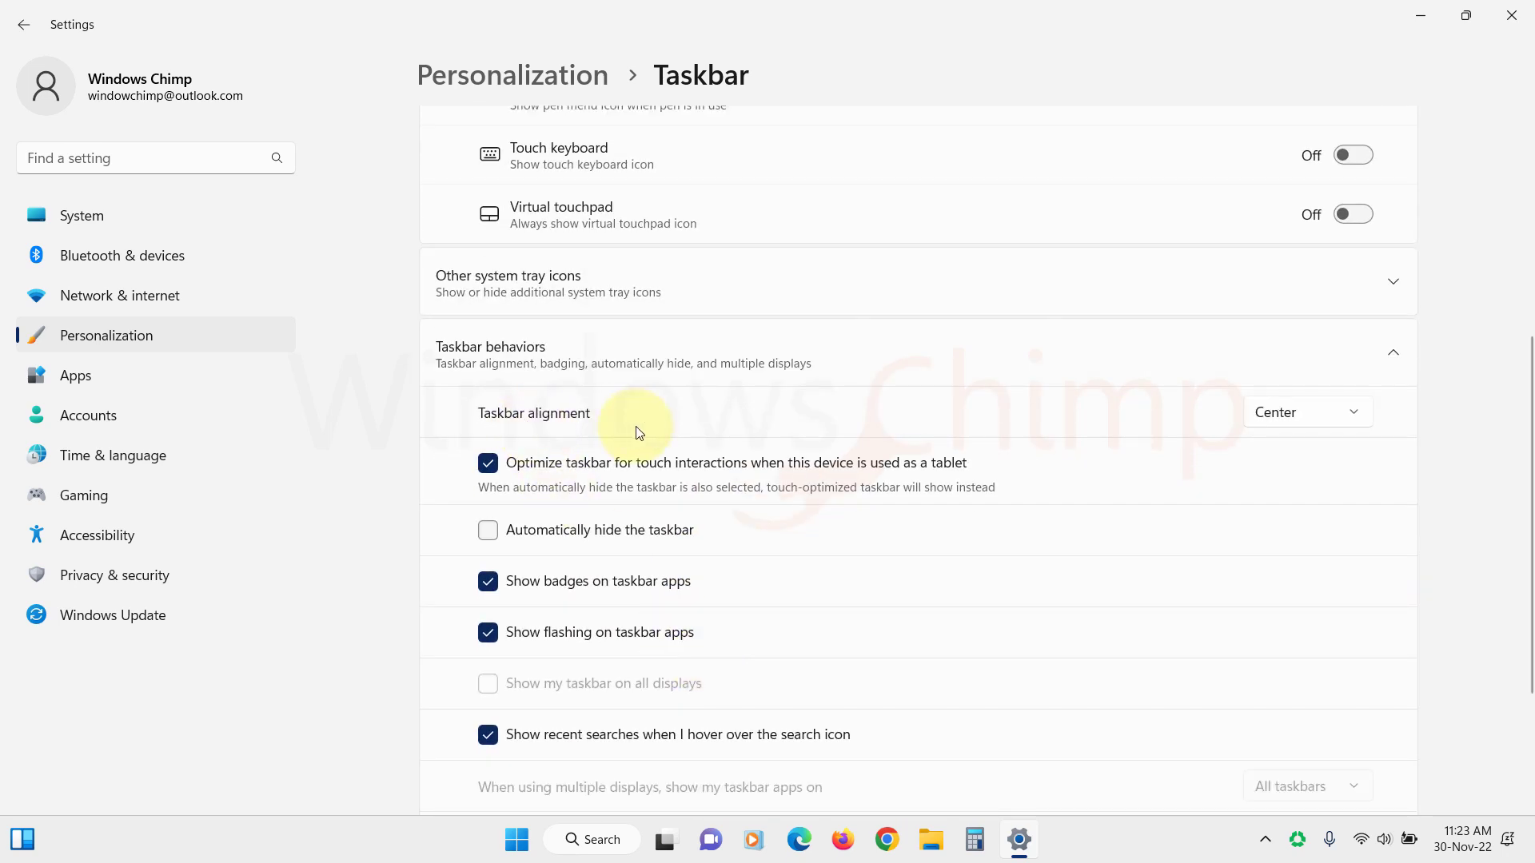
click(1278, 416)
click(1282, 381)
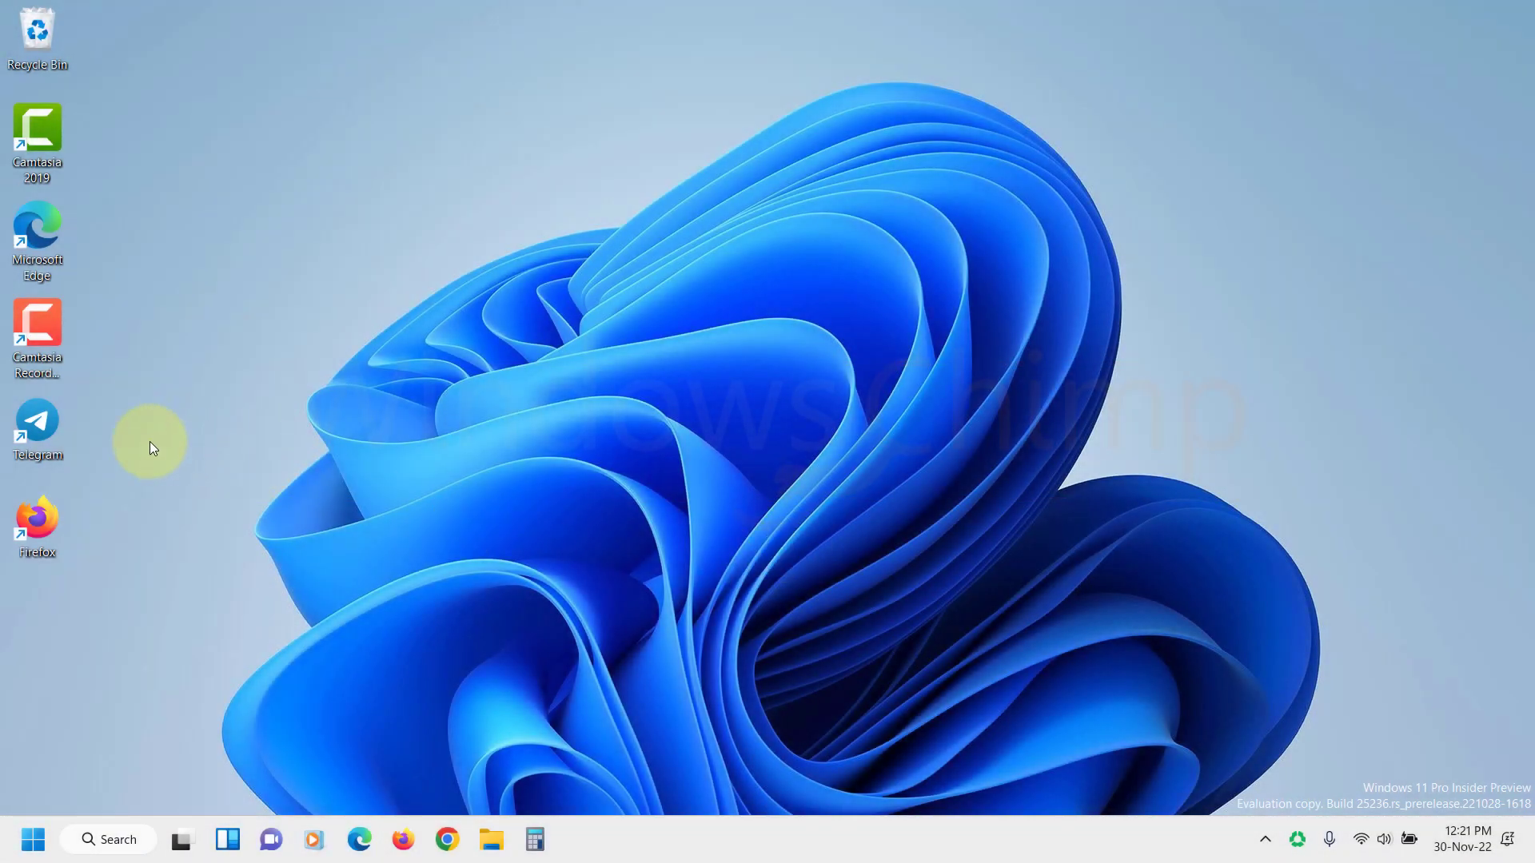
View the Telegram desktop shortcut's full context menu through Show more options, then view its extended version directly, dismissing each.
right_click(37, 419)
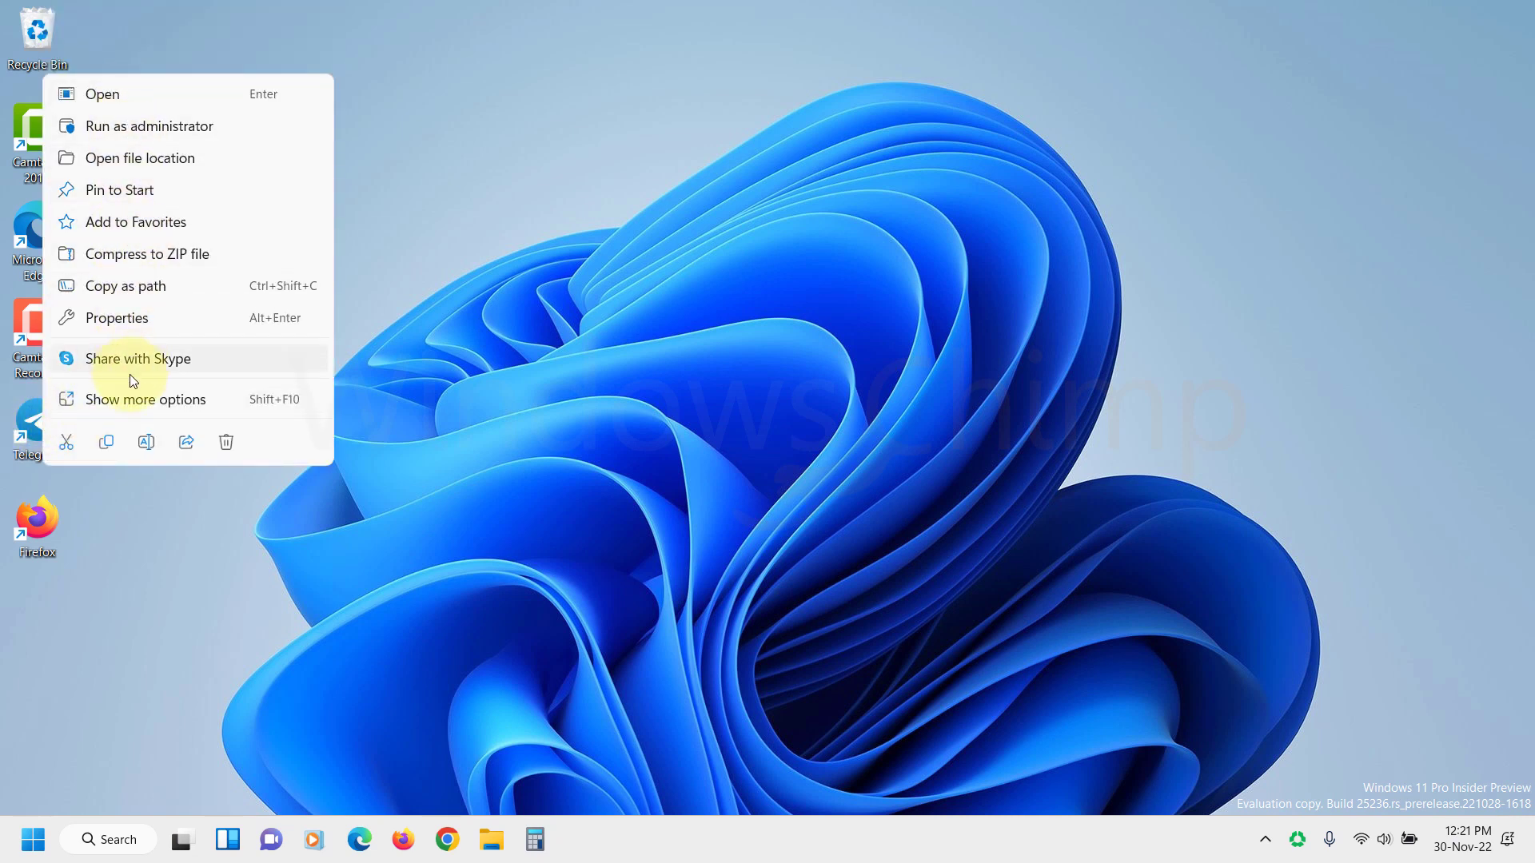
click(127, 408)
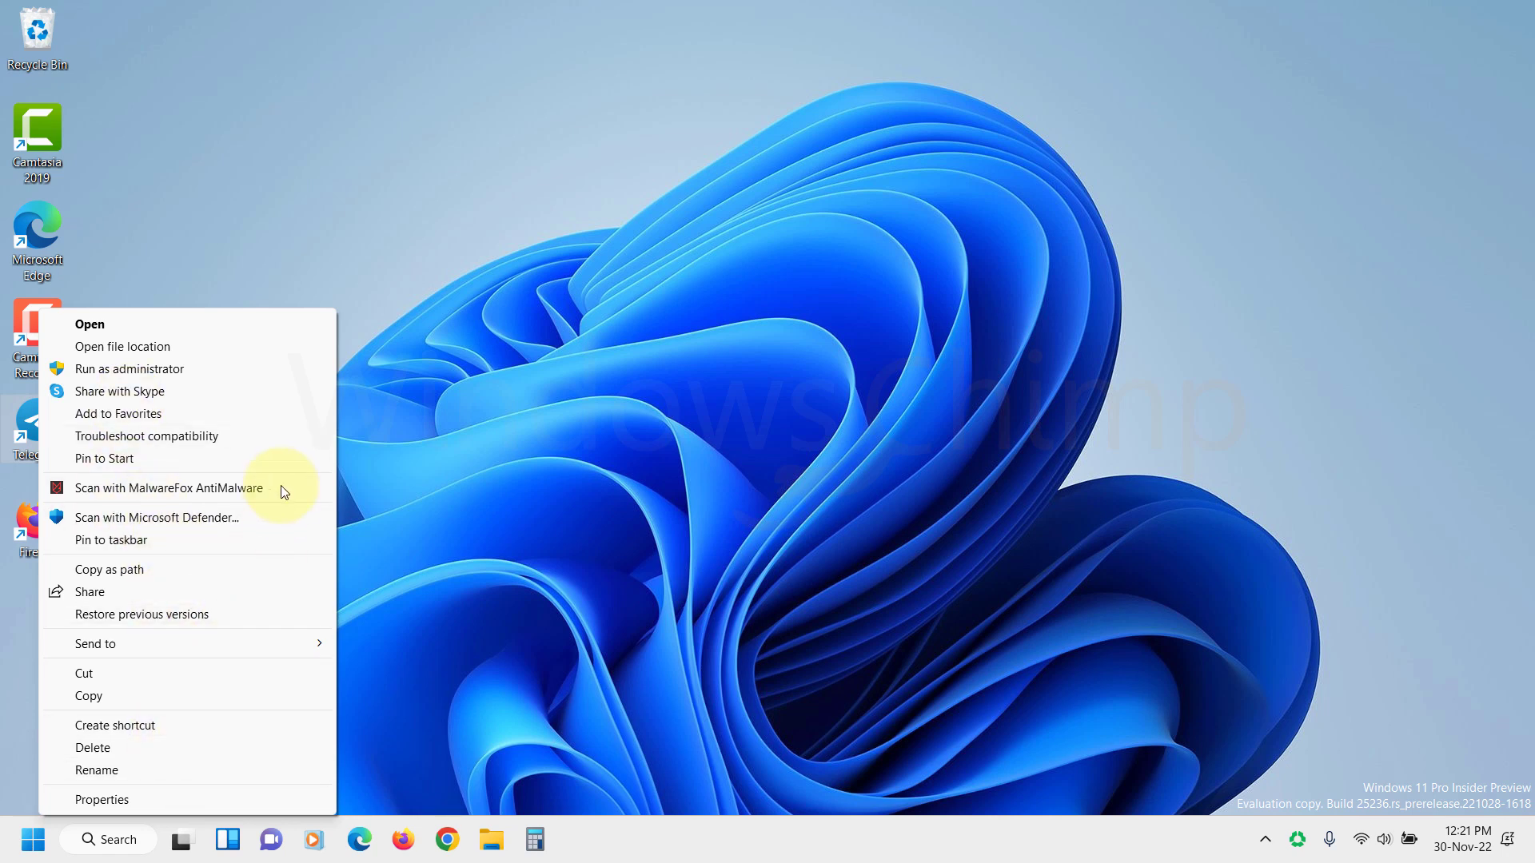
click(393, 466)
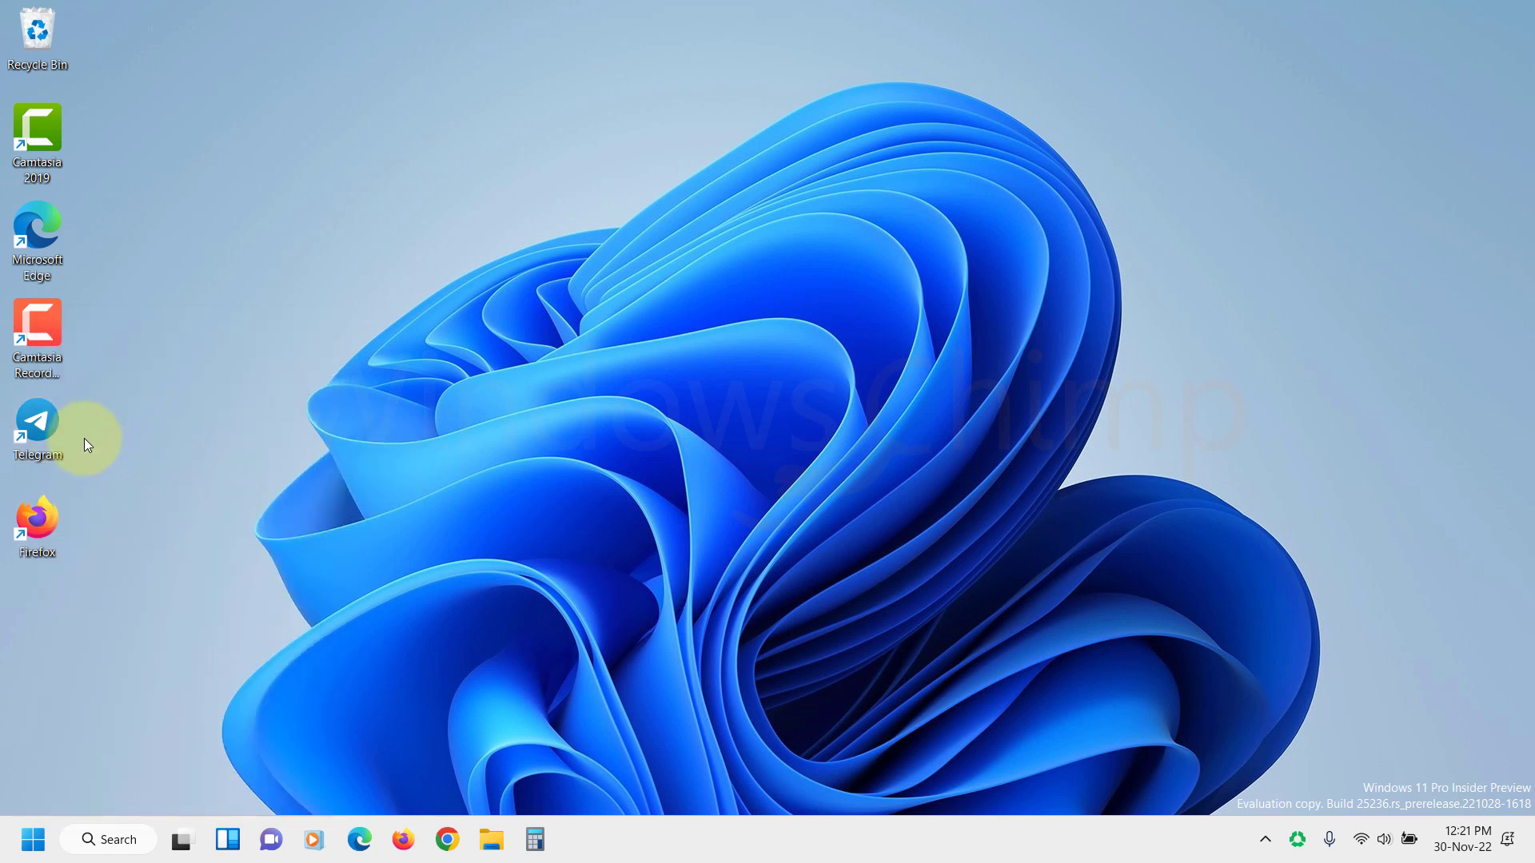
shift+right_click(31, 431)
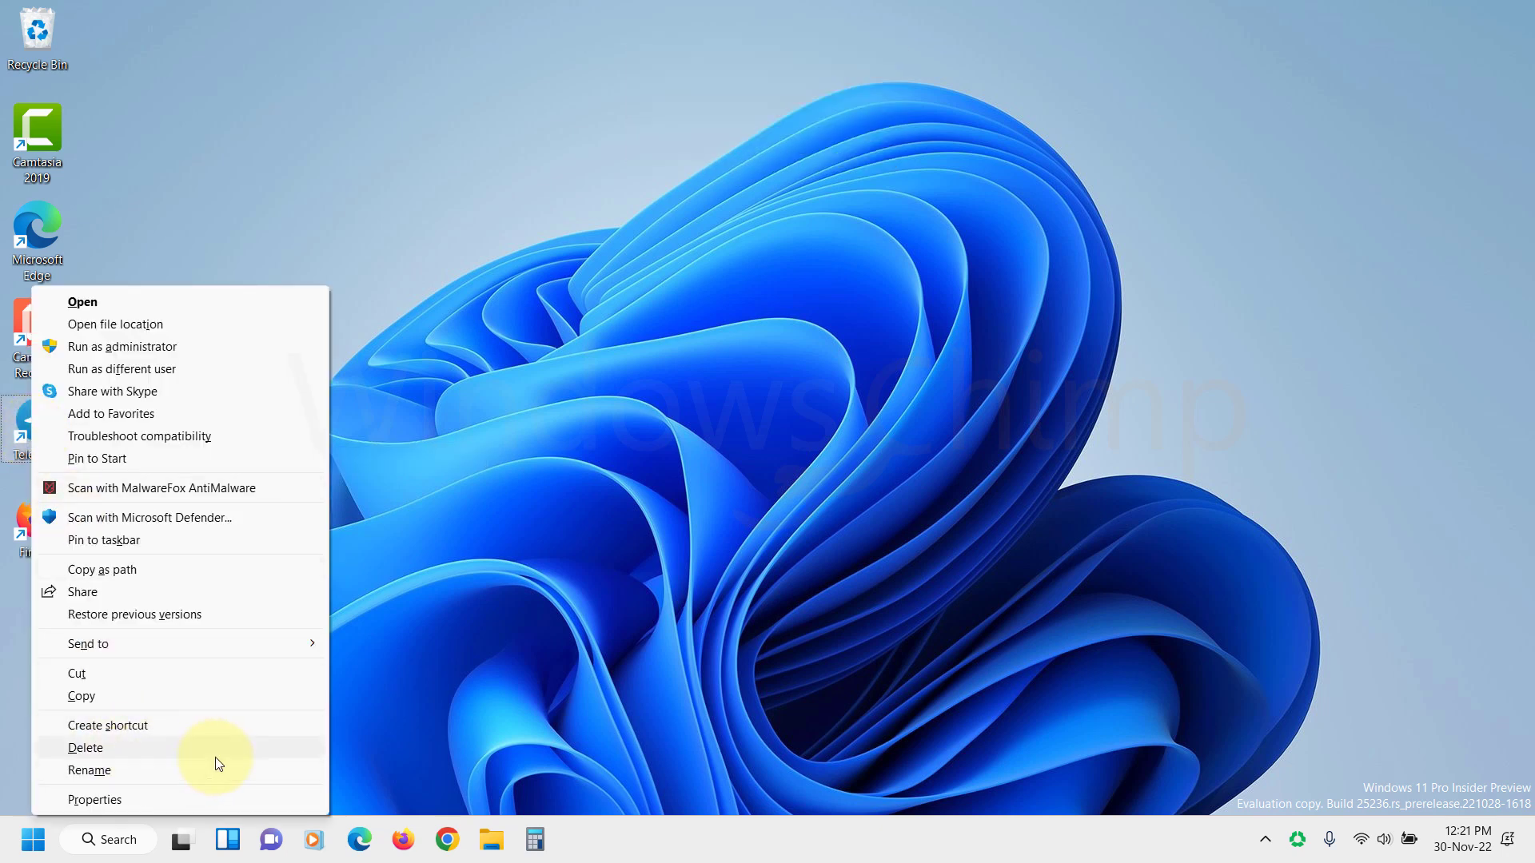
click(550, 571)
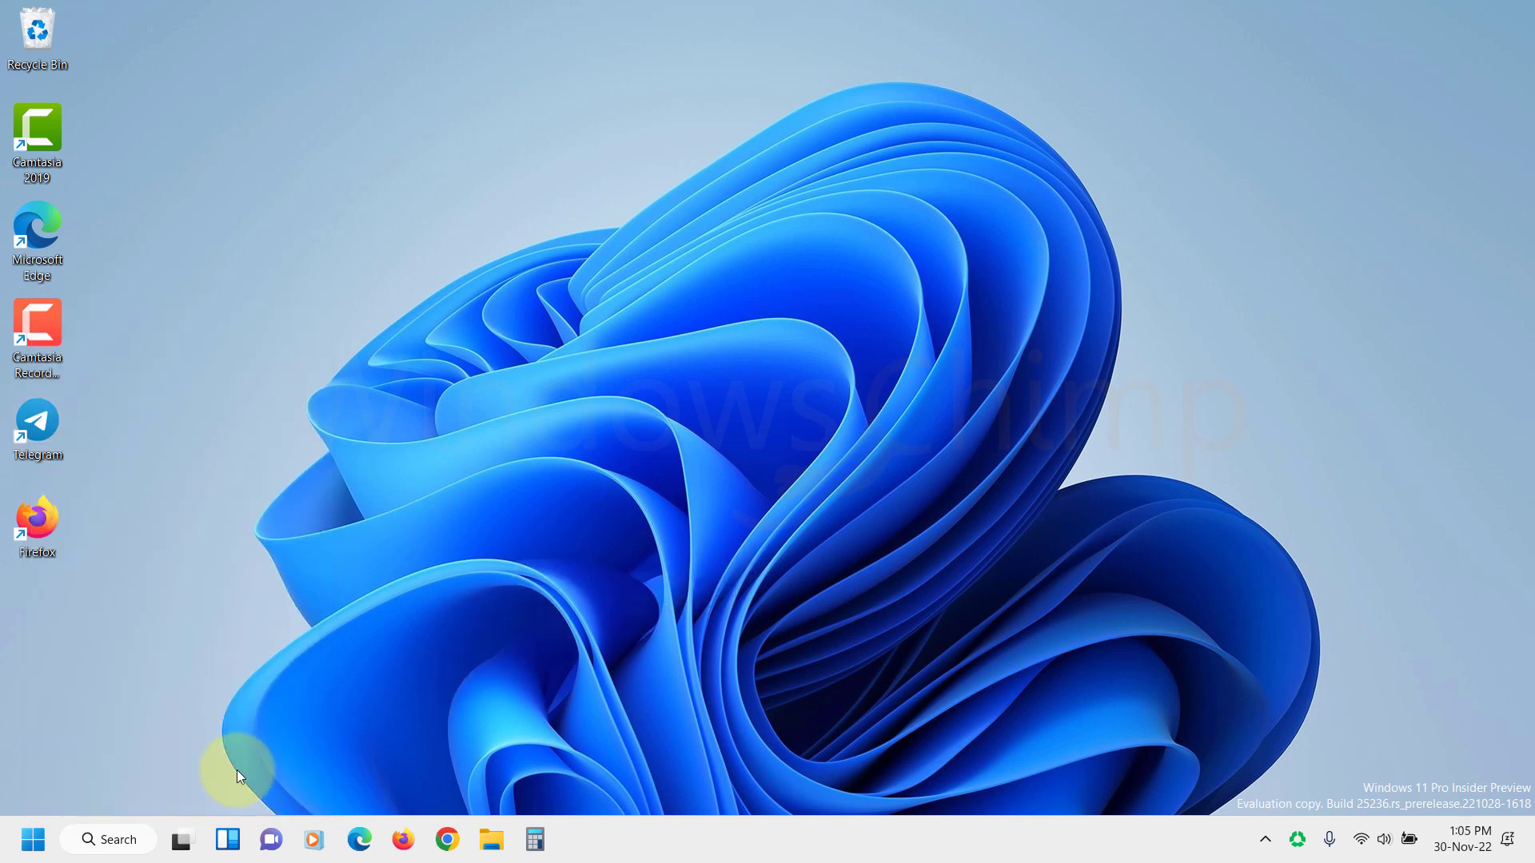
Search for regedit and launch Registry Editor, allowing it to make changes.
click(19, 853)
text(r)
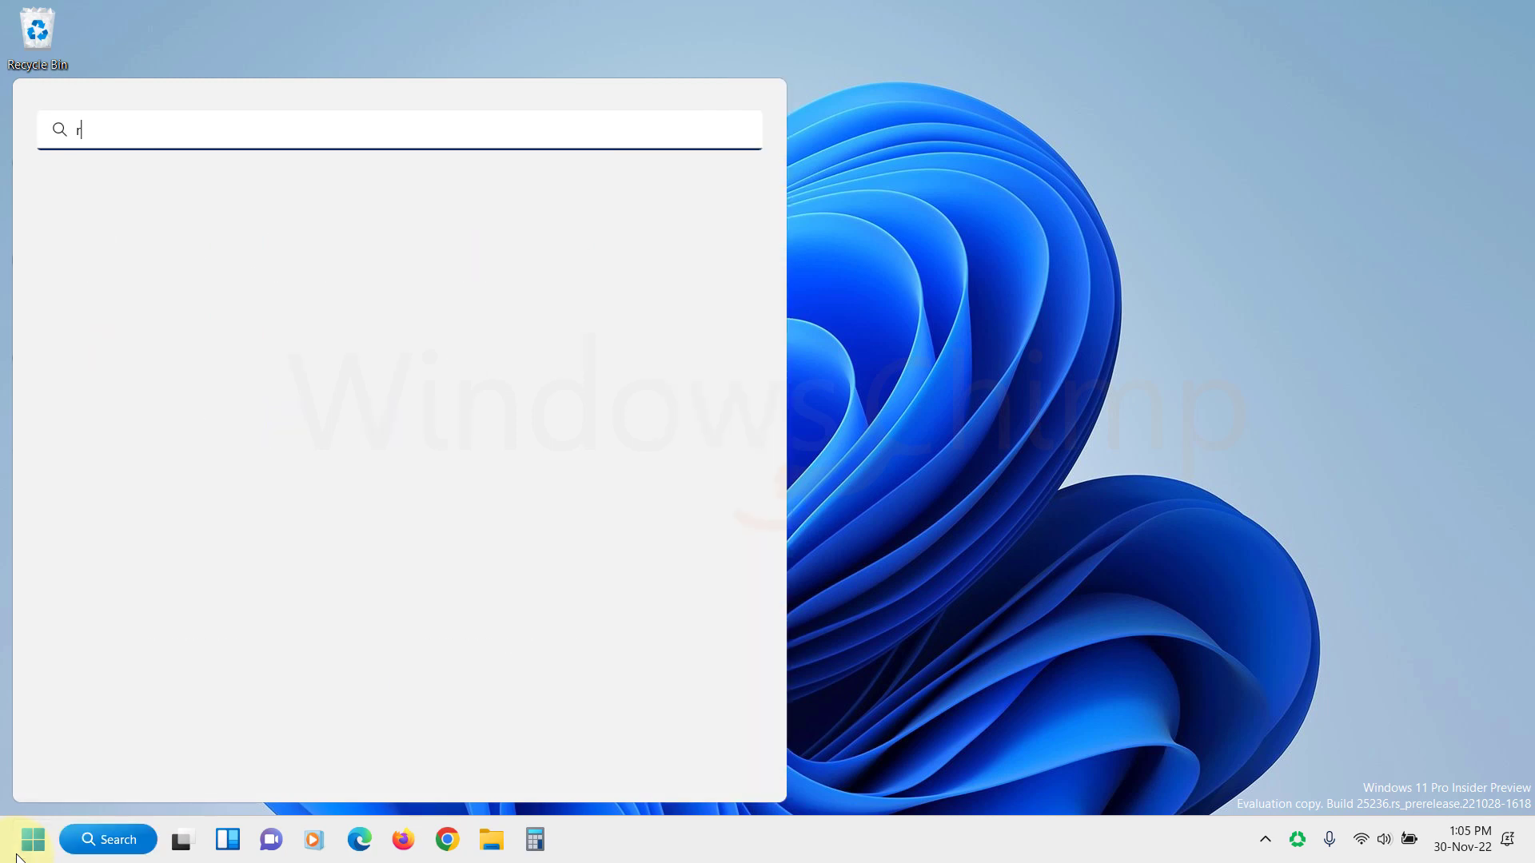
text(egedit)
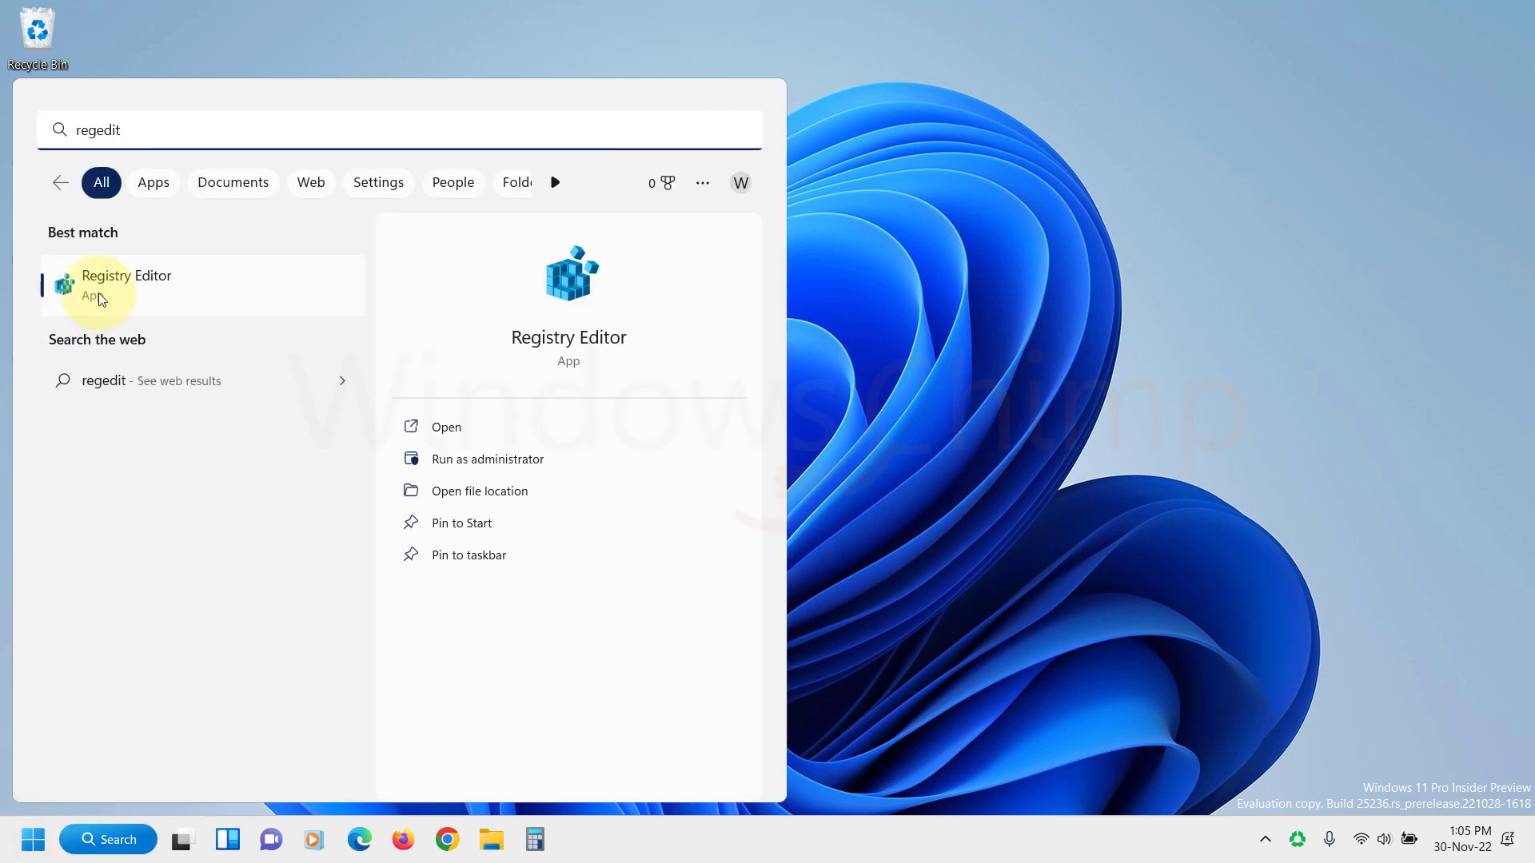
click(99, 293)
click(652, 581)
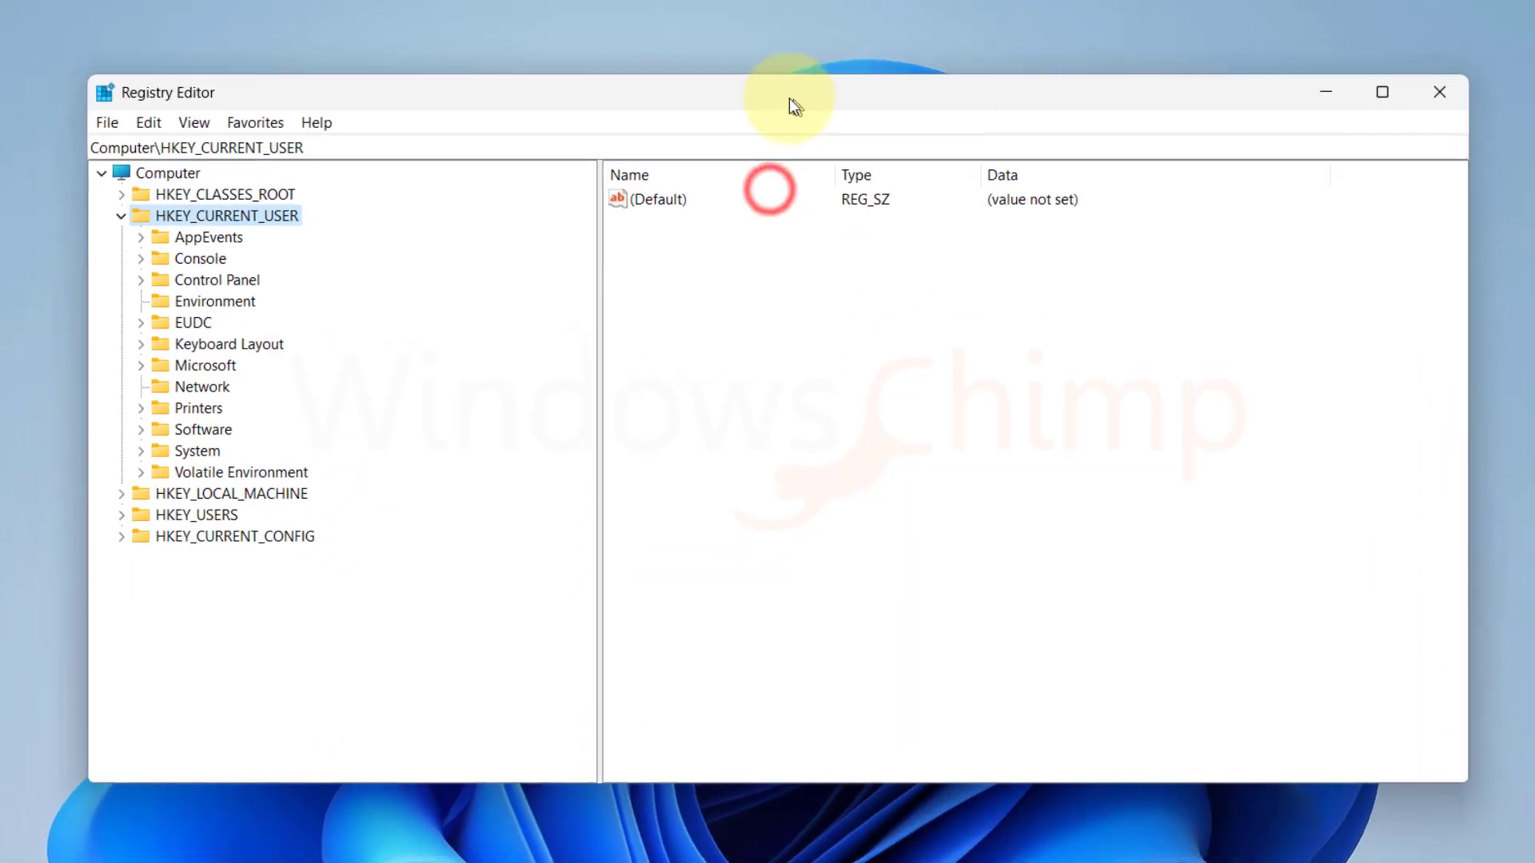
Expand HKEY_CURRENT_USER\Software\Classes in the registry tree and locate the CLSID key.
click(160, 215)
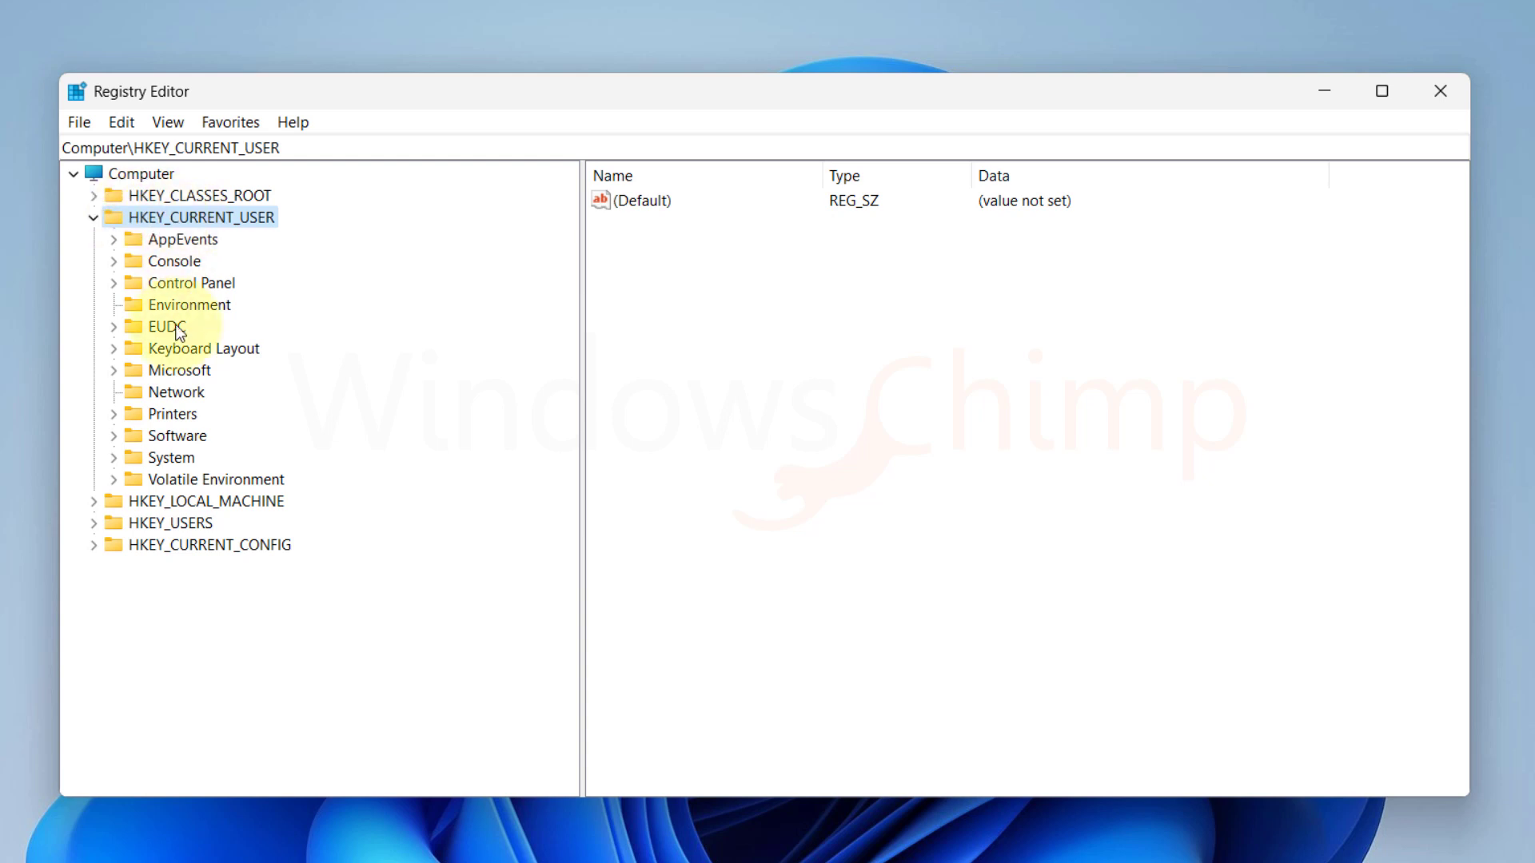
click(115, 437)
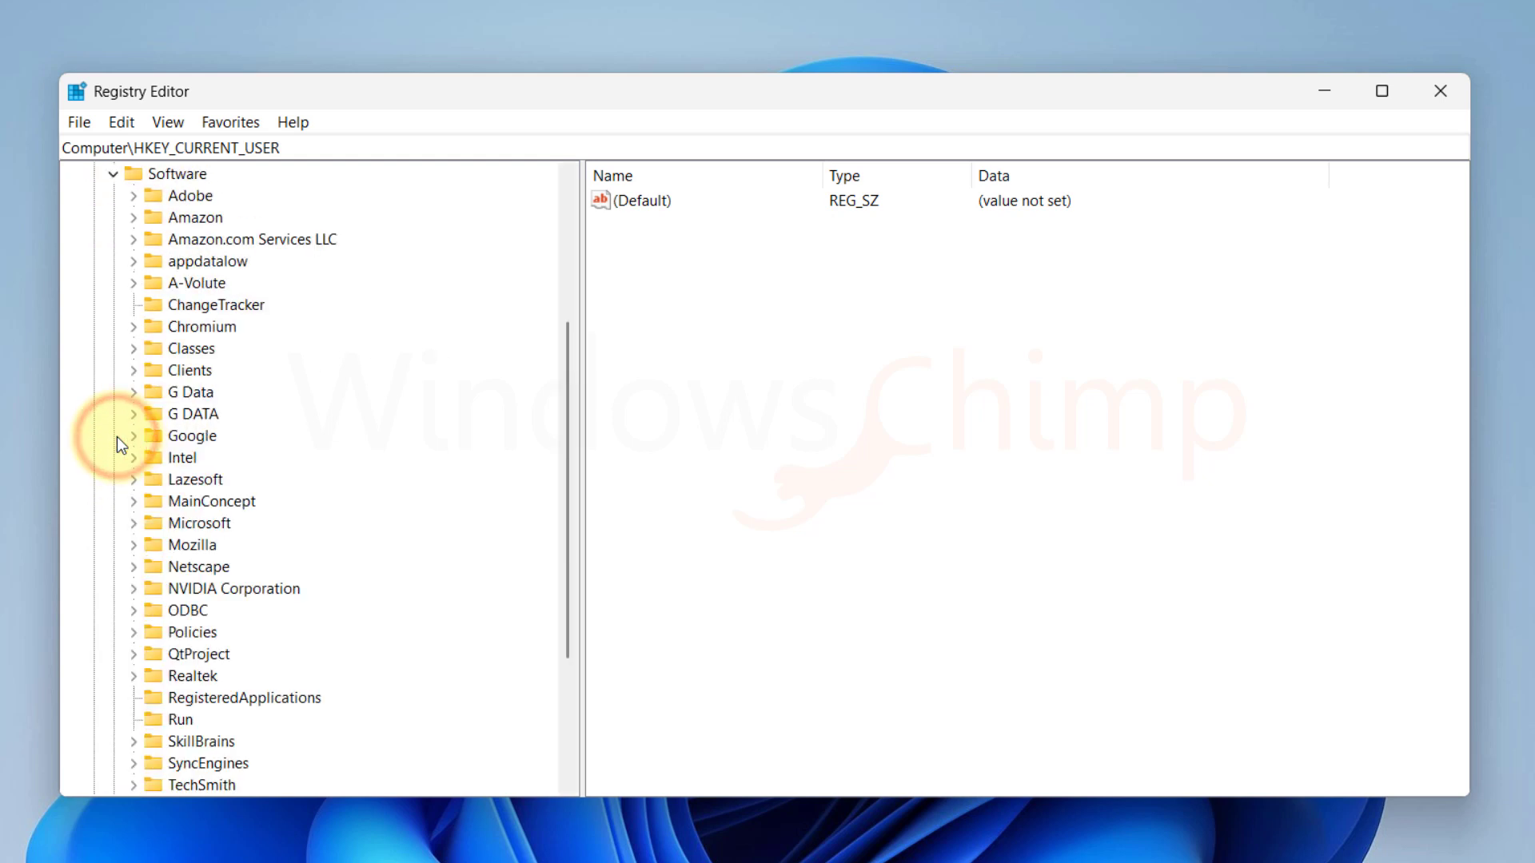
click(185, 348)
click(133, 348)
scroll(200, 544, down, 20)
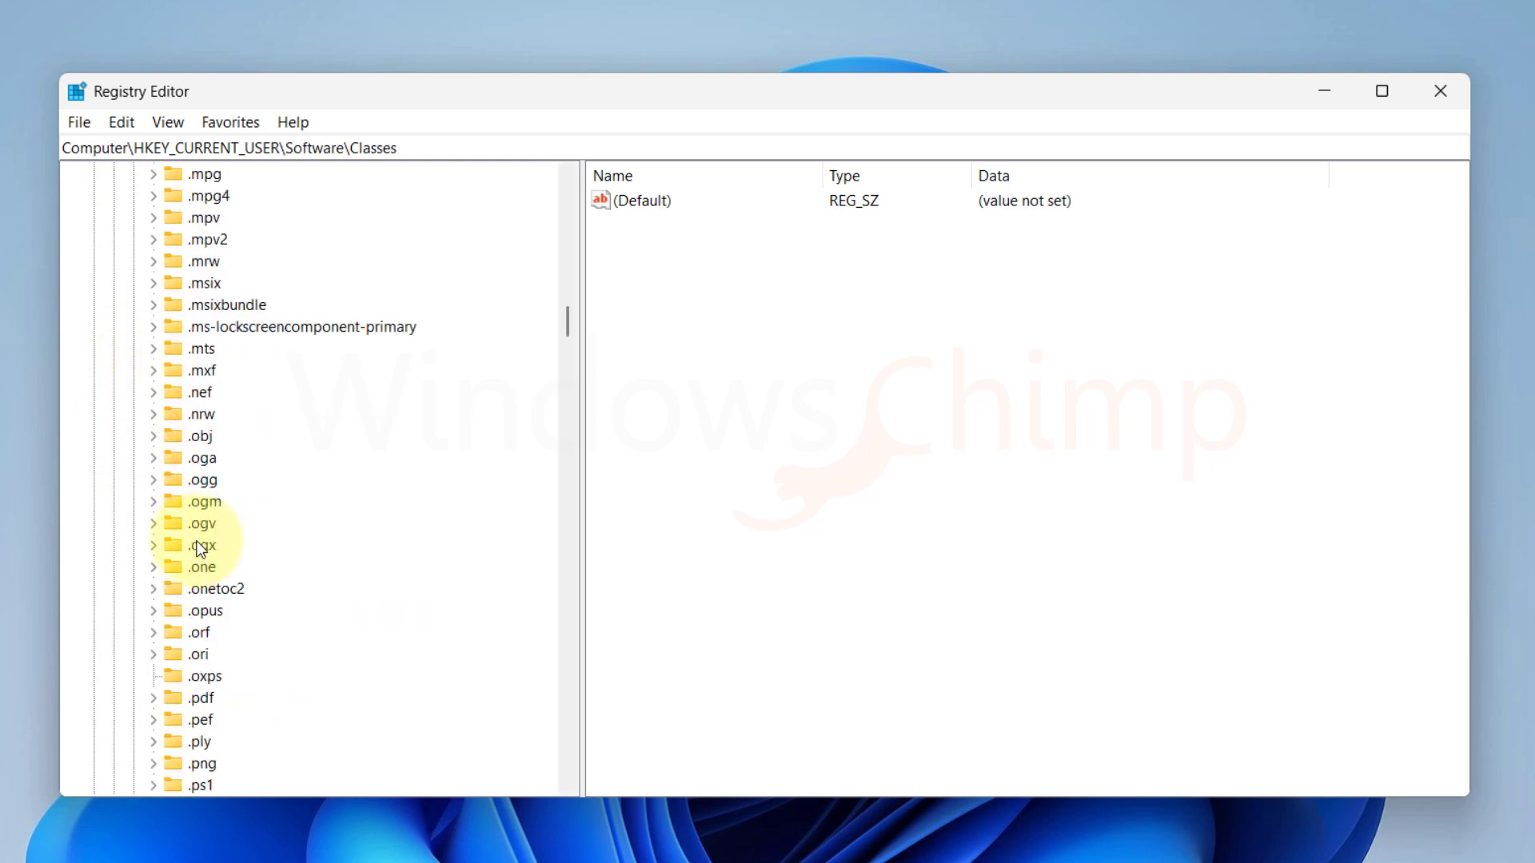
scroll(203, 555, down, 20)
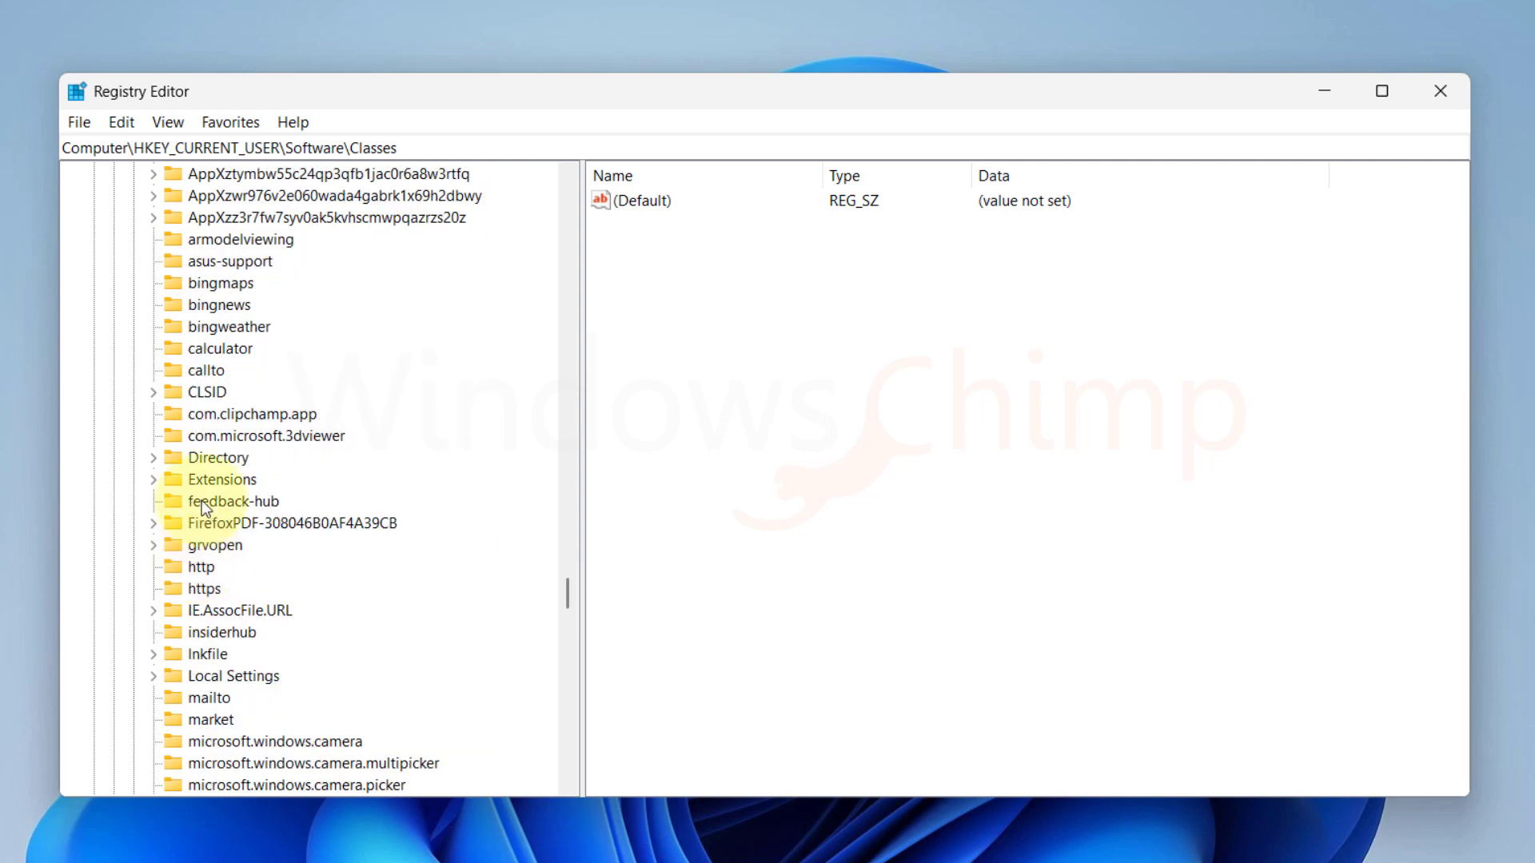
Create a new key named {86ca1aa0-34aa-4e8b-a509-50c905bae2a2} under CLSID.
right_click(210, 395)
mouse_move(264, 434)
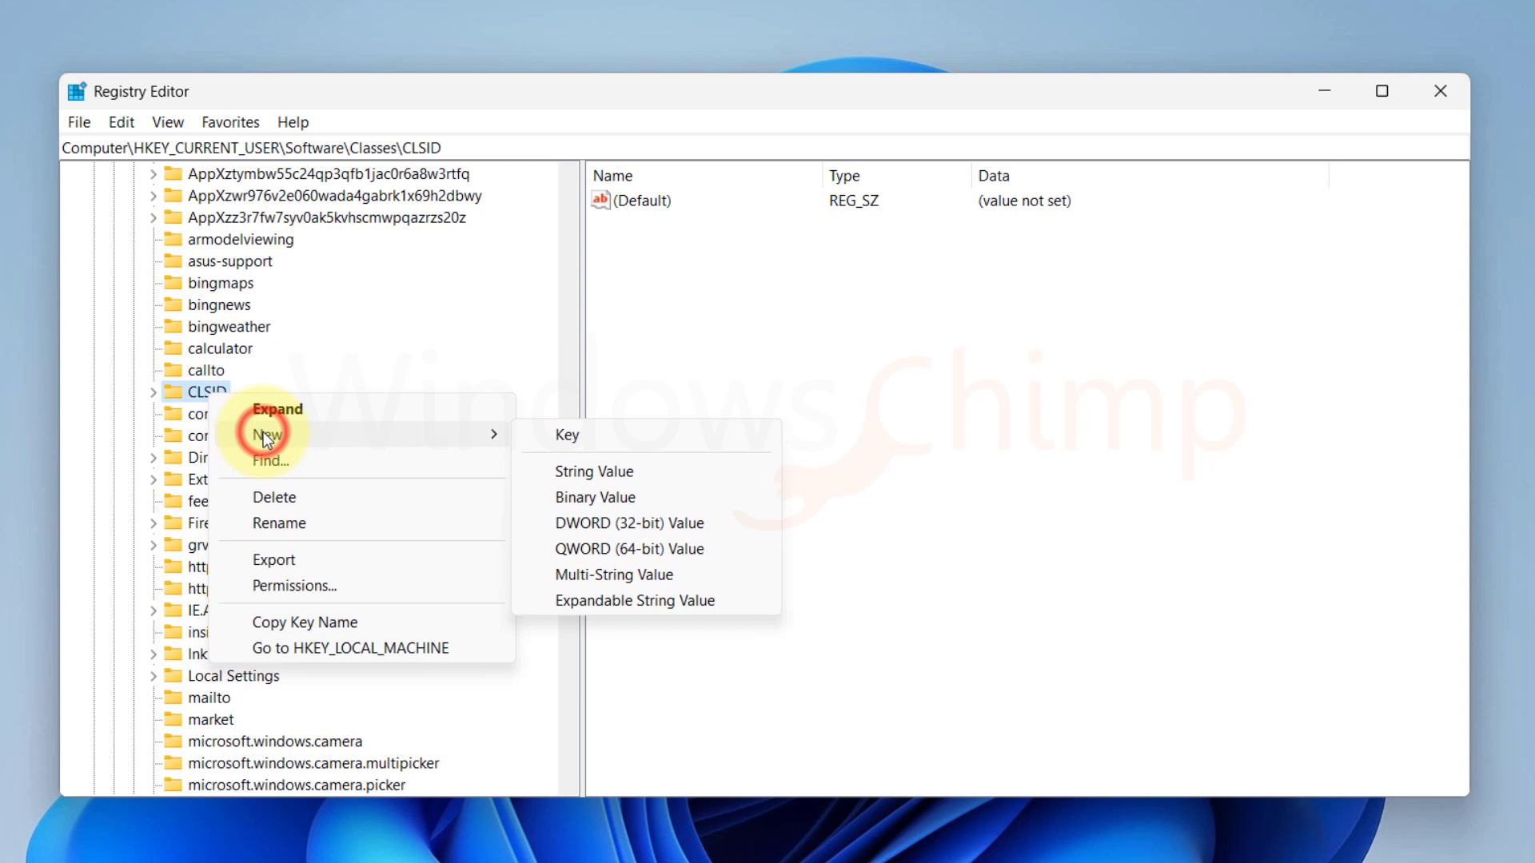
click(582, 434)
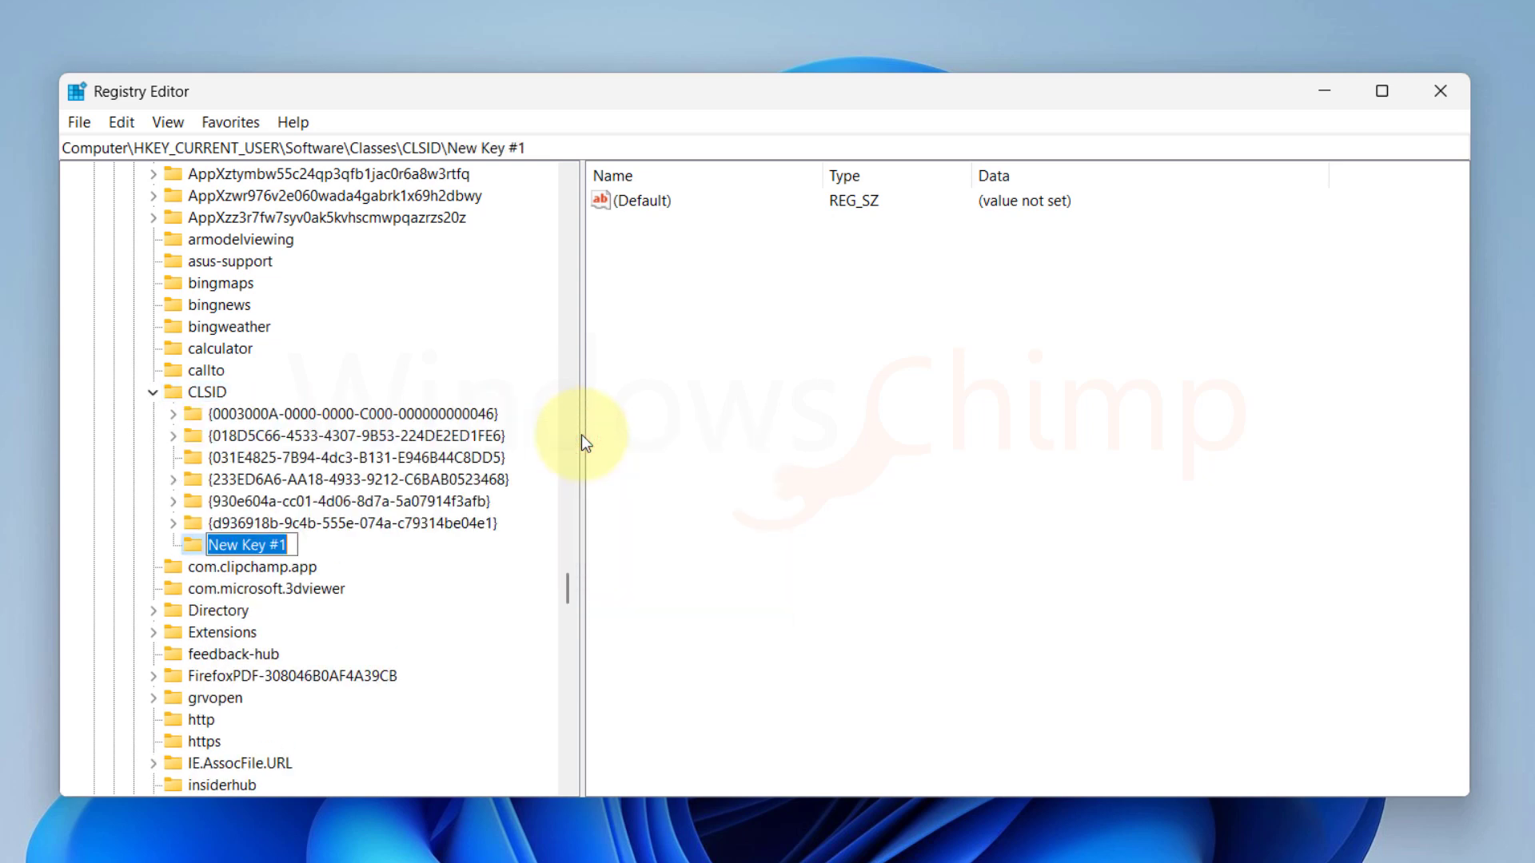
text({86ca1aa0-34aa-4e8b-a509-50c905bae2a2})
key(Return)
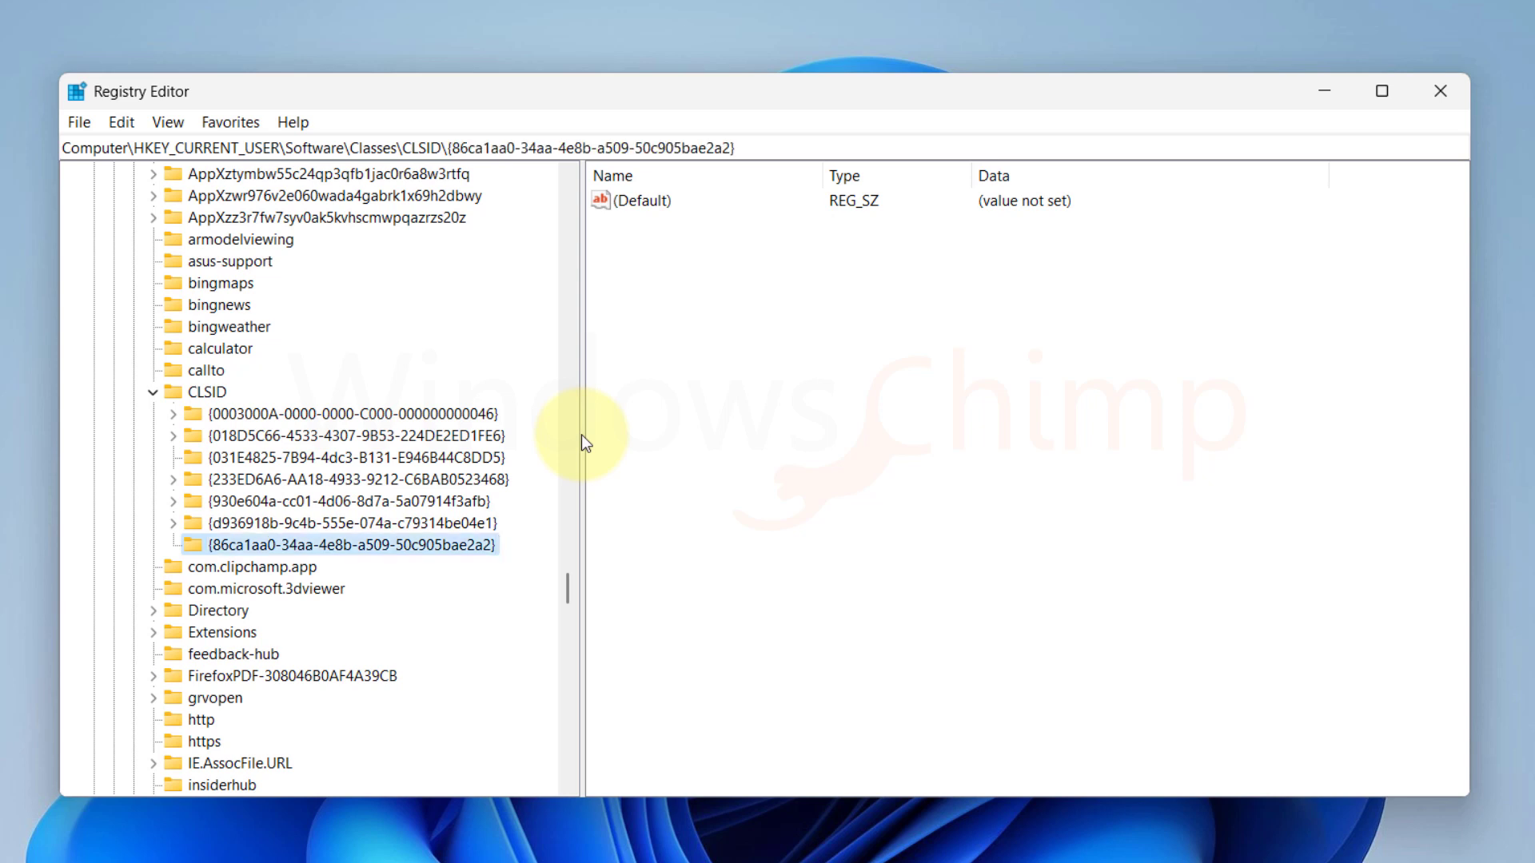
Create a subkey named InprocServer32 under the {86ca1aa0-34aa-4e8b-a509-50c905bae2a2} key.
right_click(233, 547)
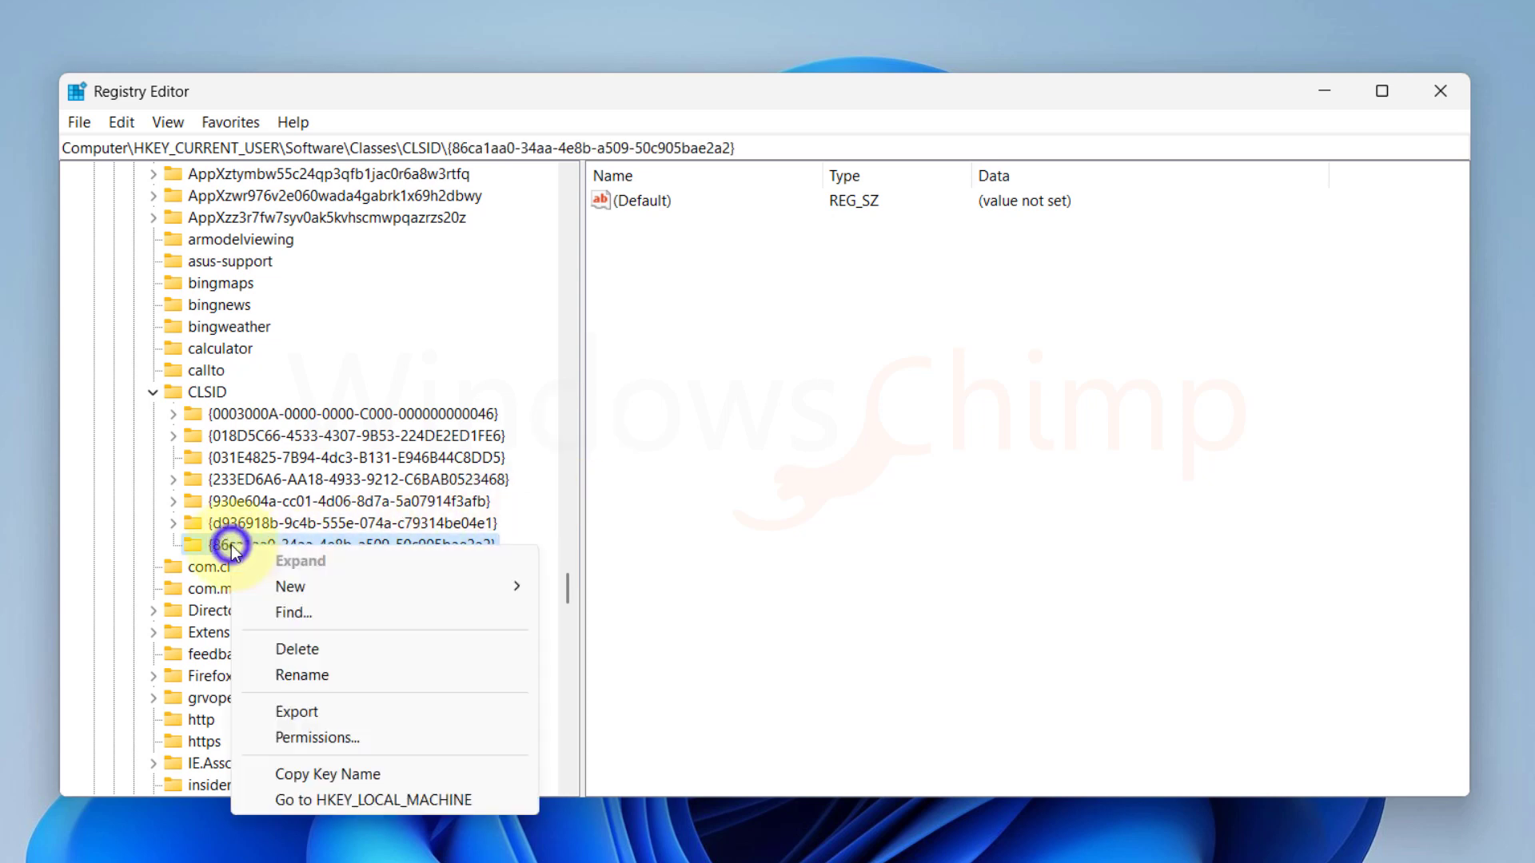
mouse_move(321, 588)
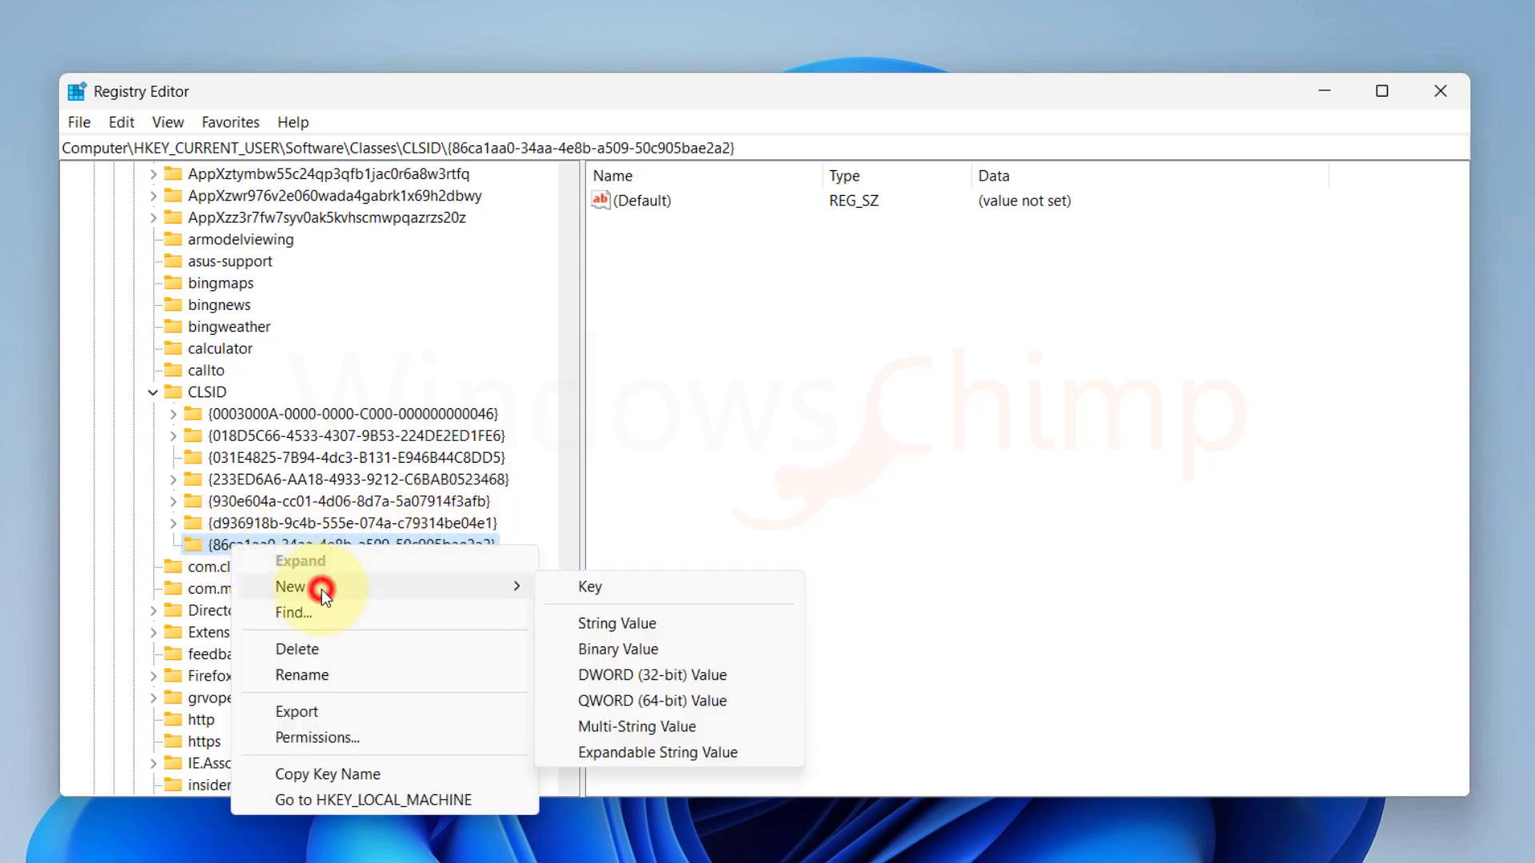
click(581, 589)
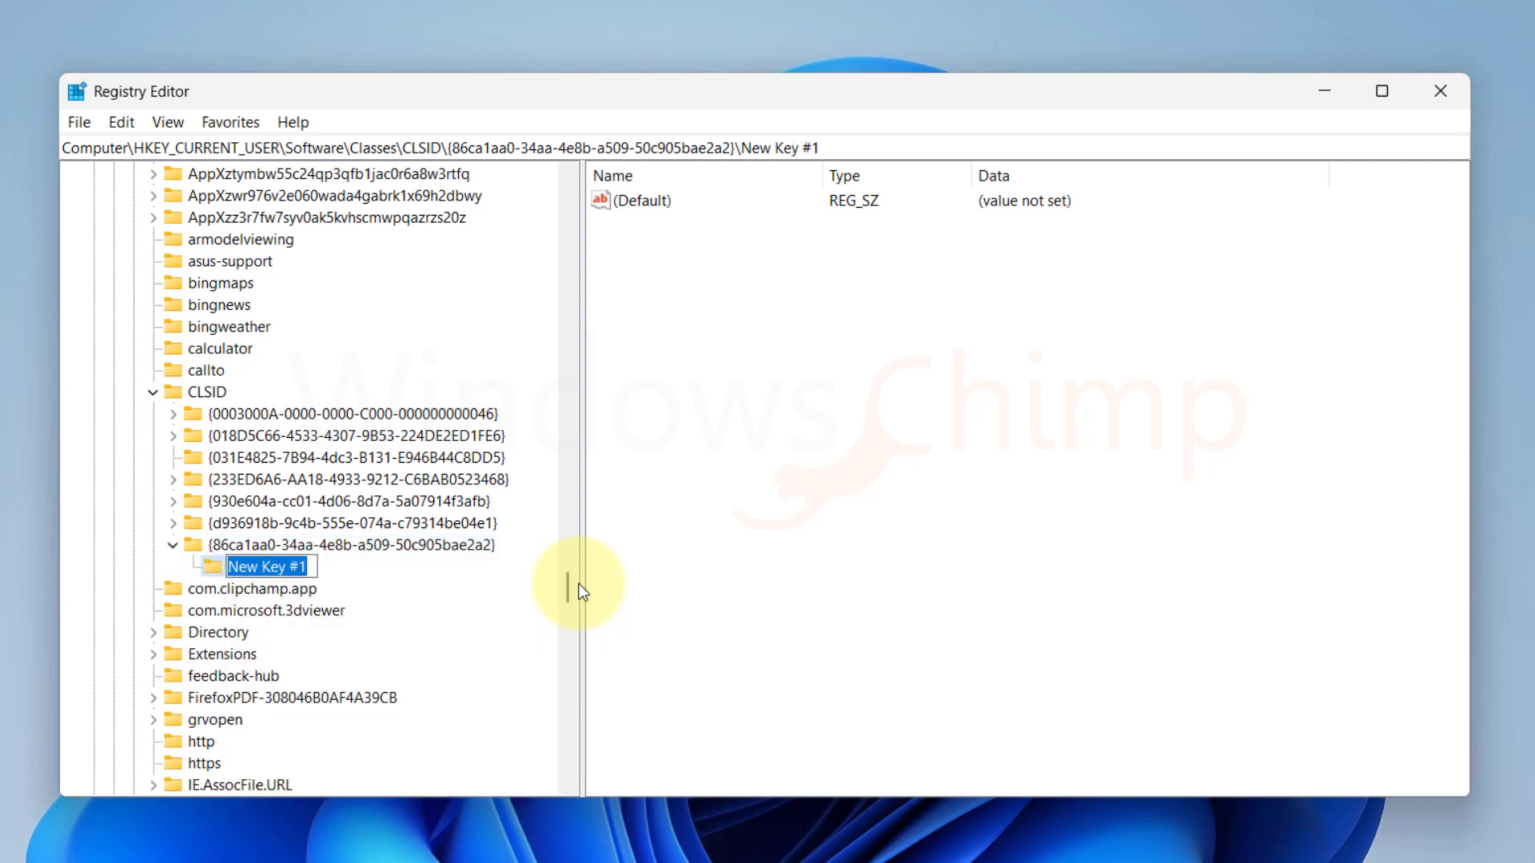
text(InprocServer32)
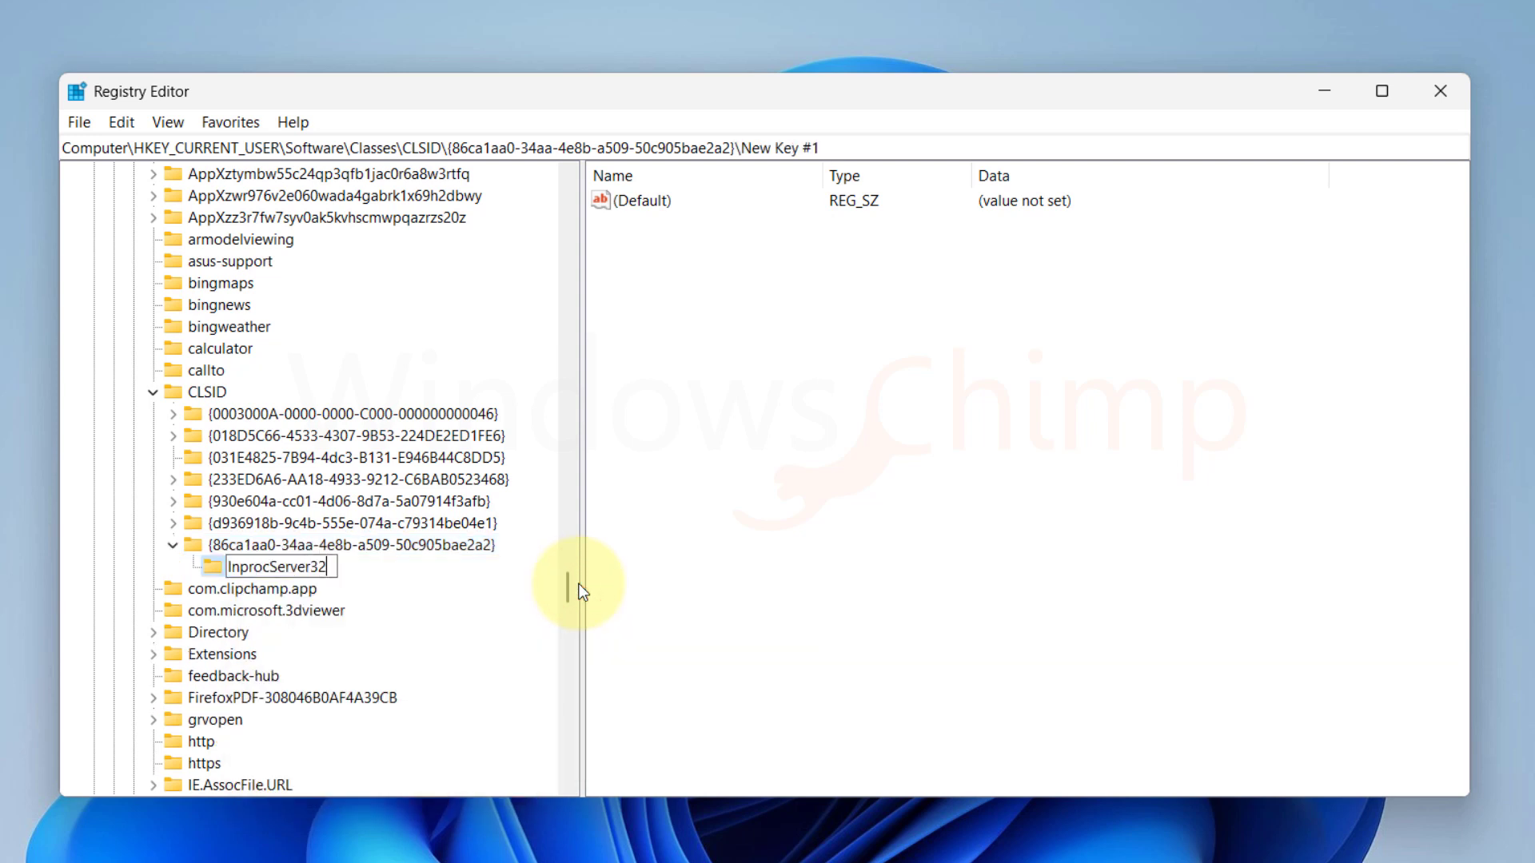
key(Return)
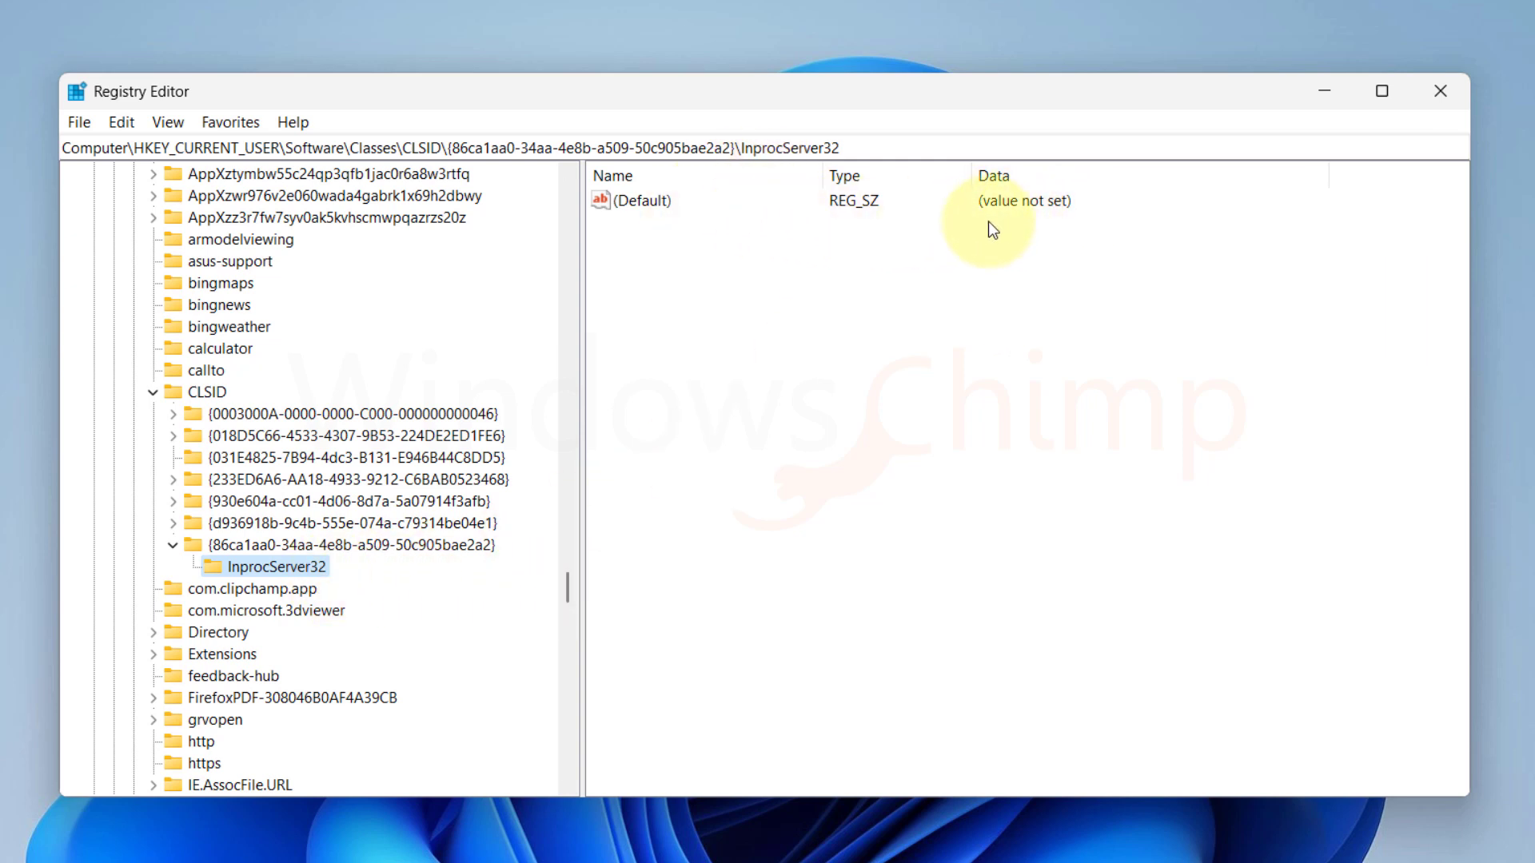
Save the (Default) value of InprocServer32 with blank data and close Registry Editor.
click(656, 204)
double_click(654, 203)
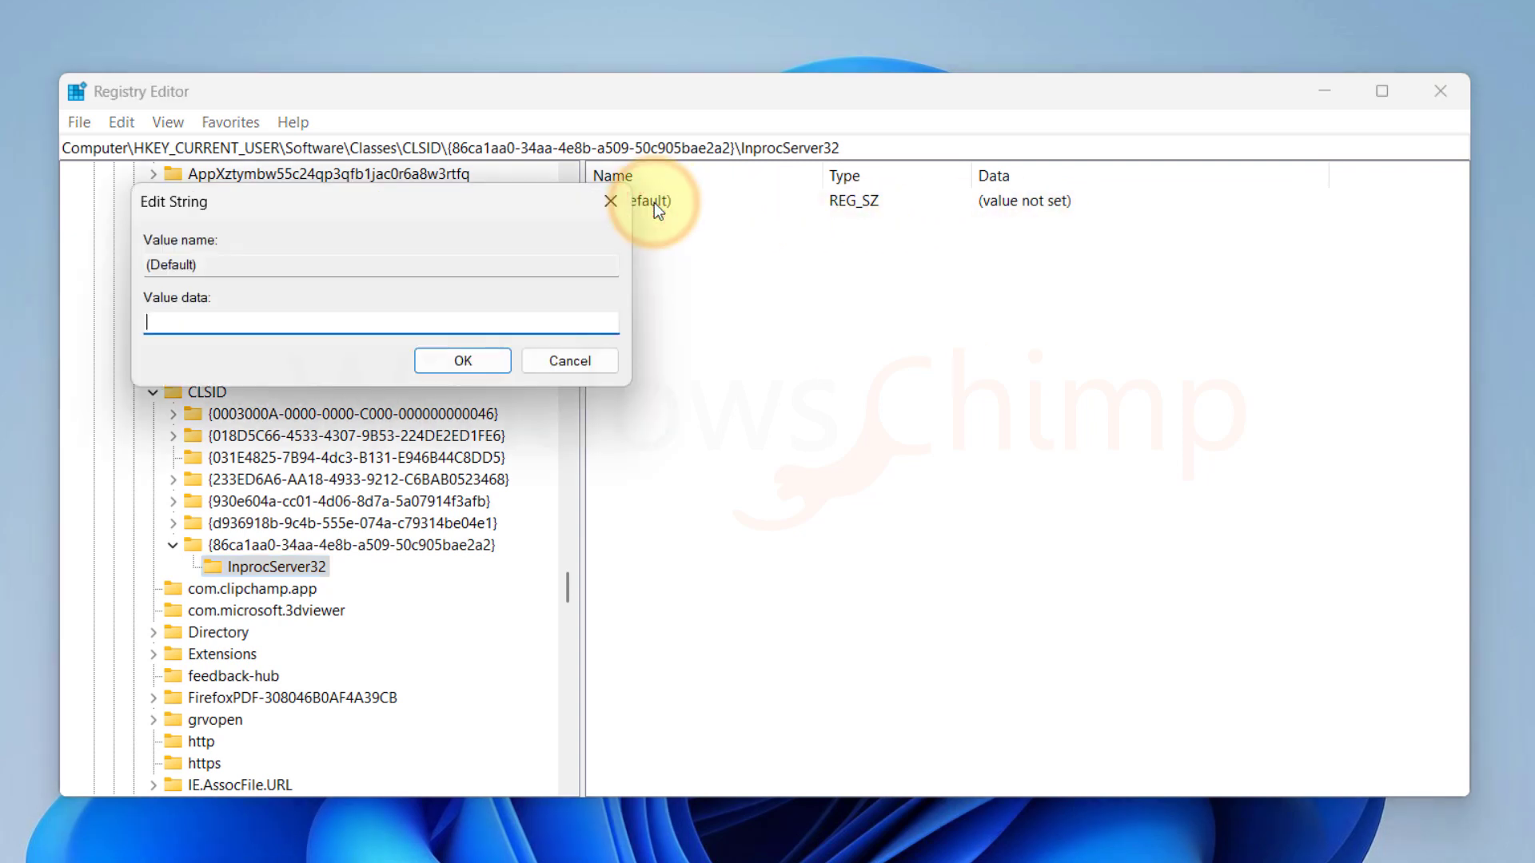
click(463, 360)
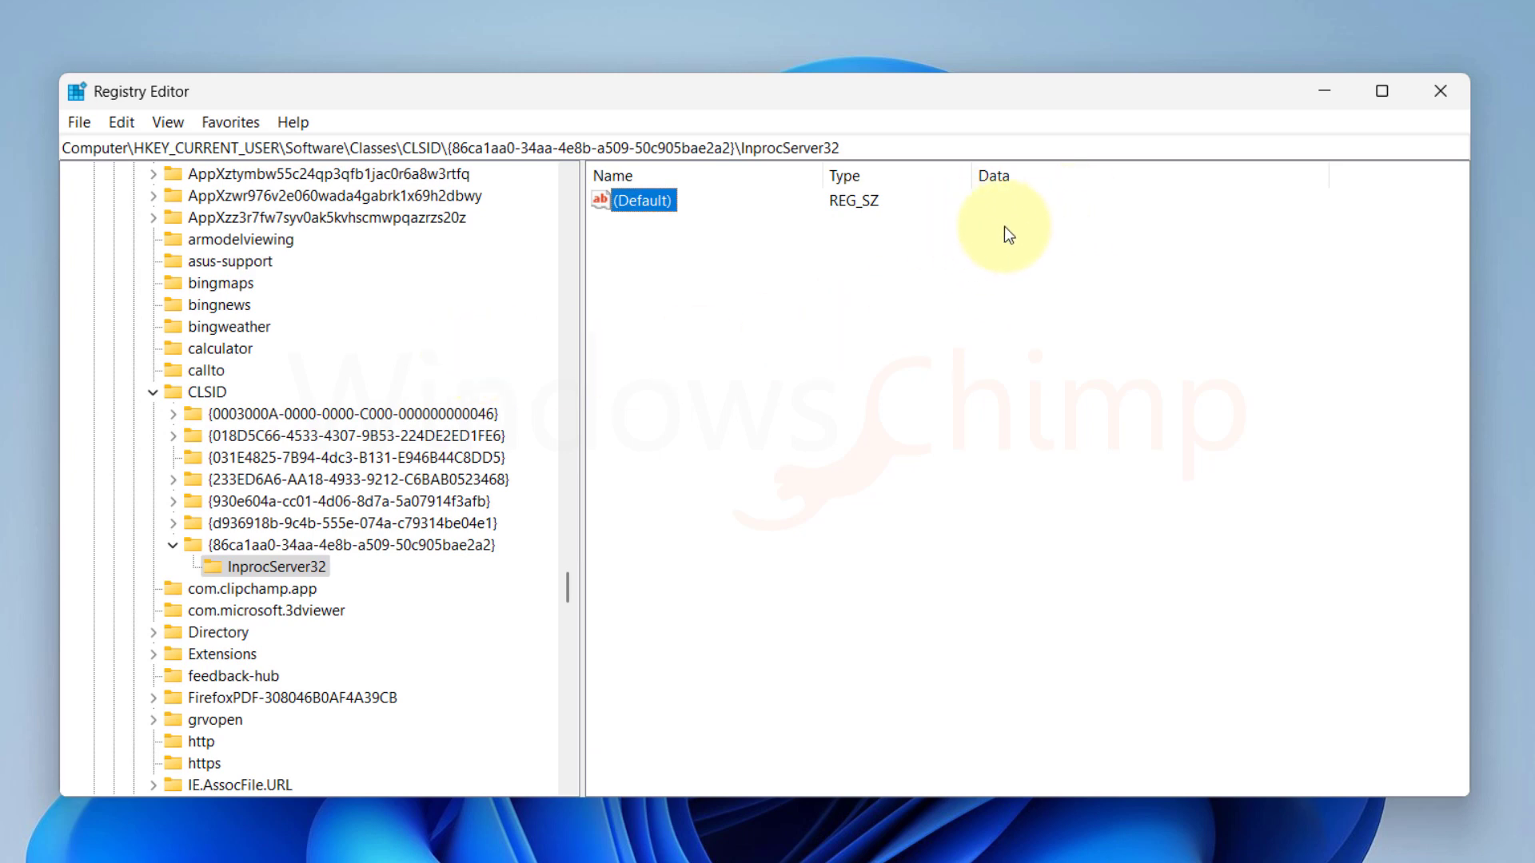
click(1439, 90)
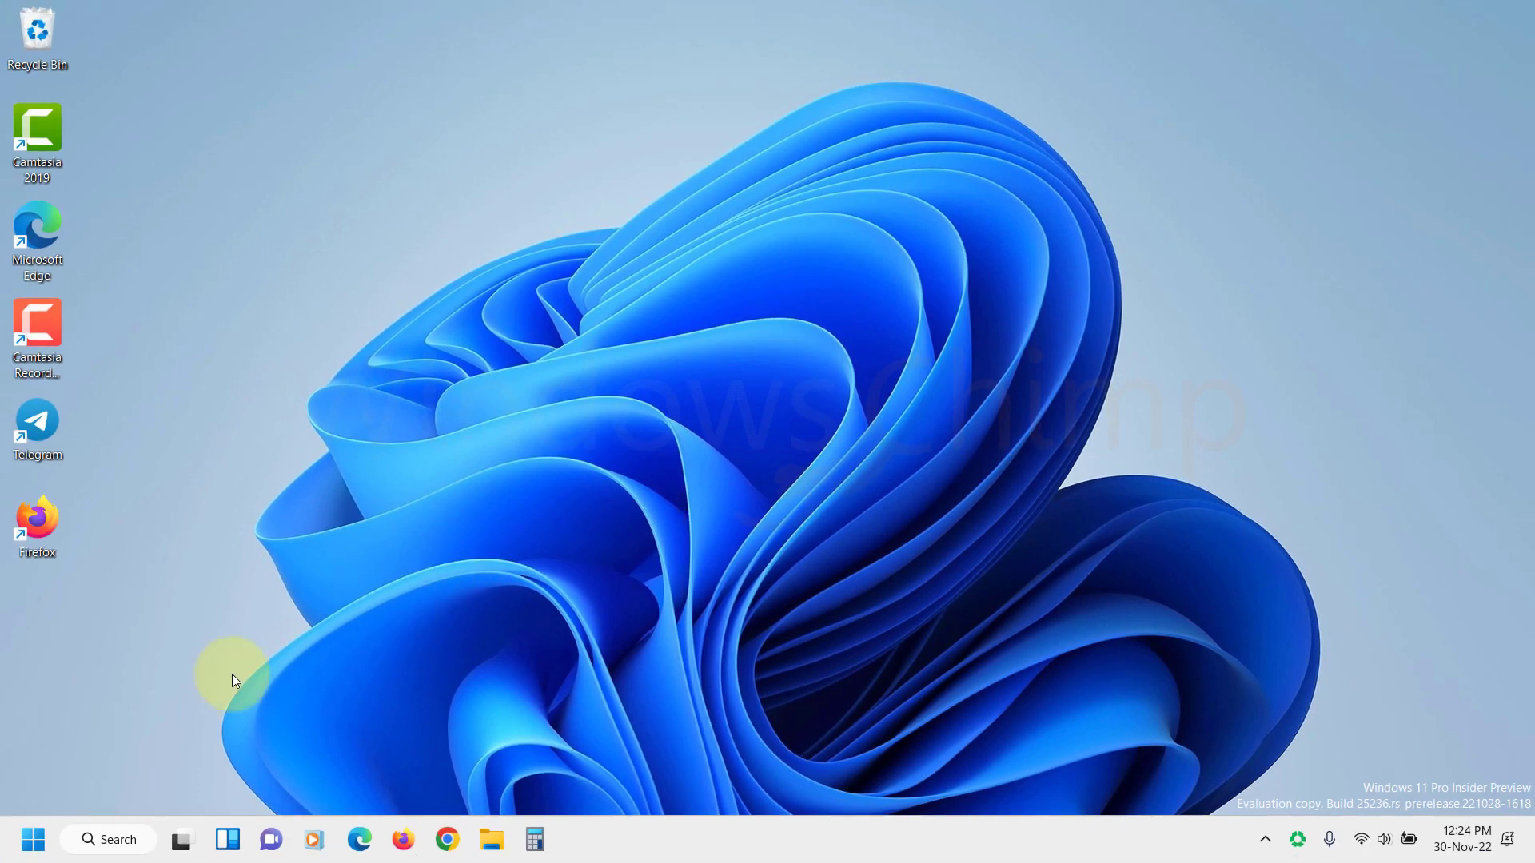
Restart the computer and check the Telegram desktop shortcut's context menu.
click(33, 841)
click(581, 770)
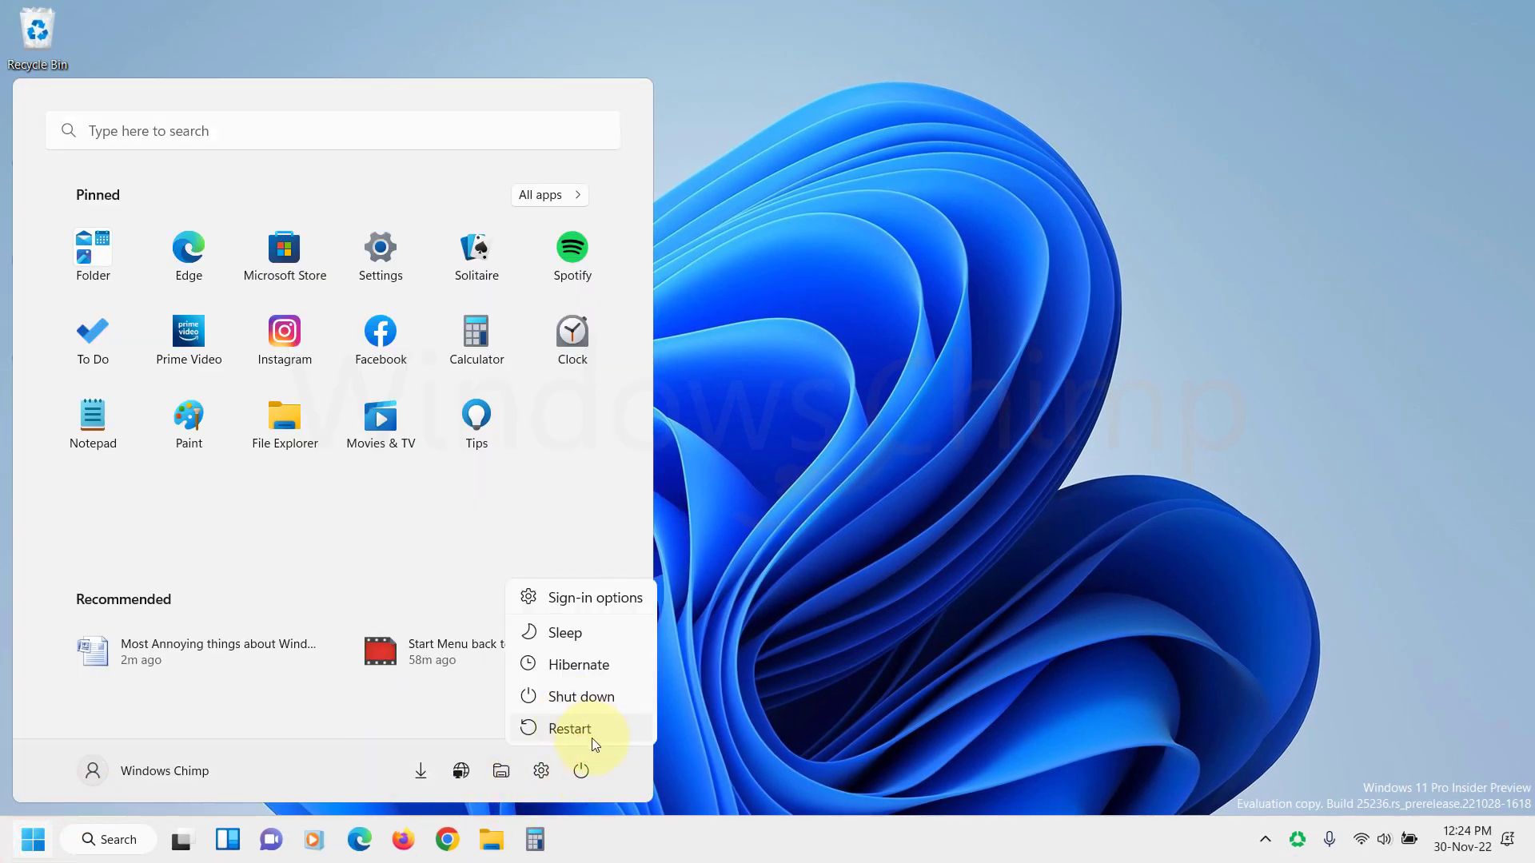
click(570, 728)
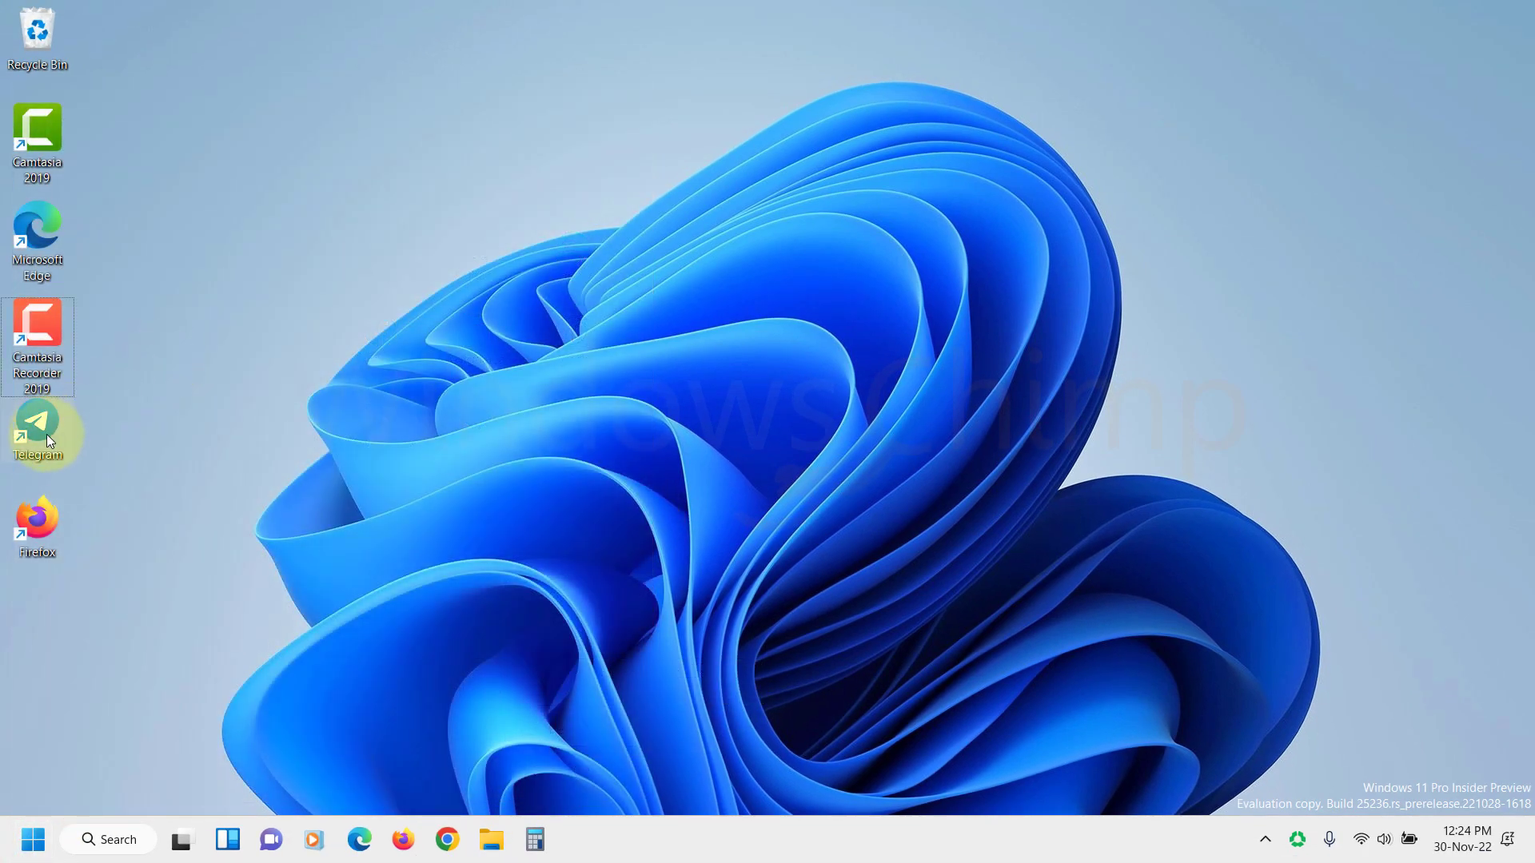
right_click(45, 434)
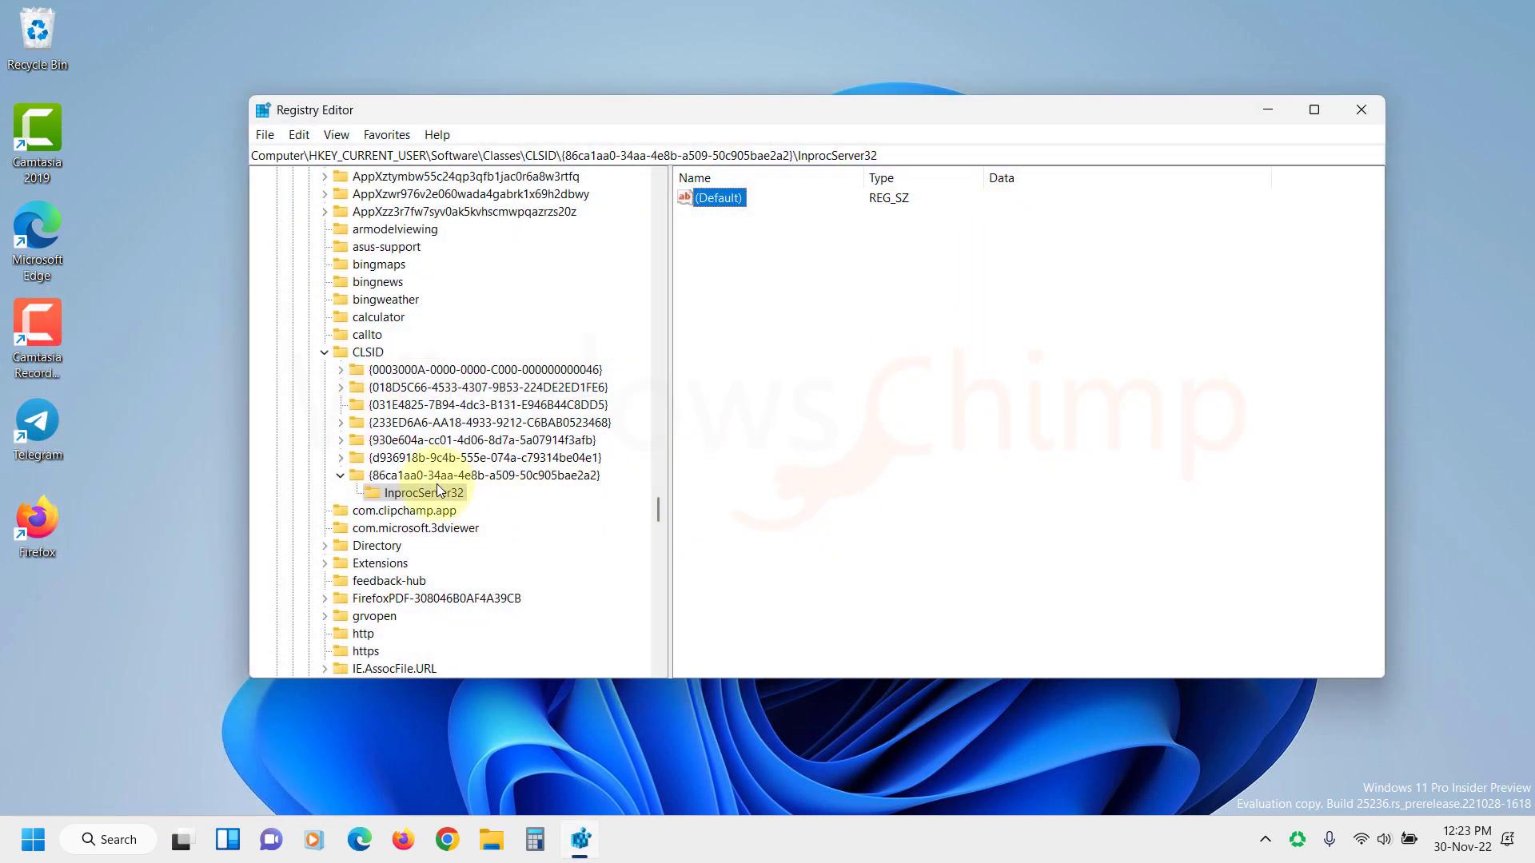
Open the context menu of the InprocServer32 key in Registry Editor.
right_click(430, 493)
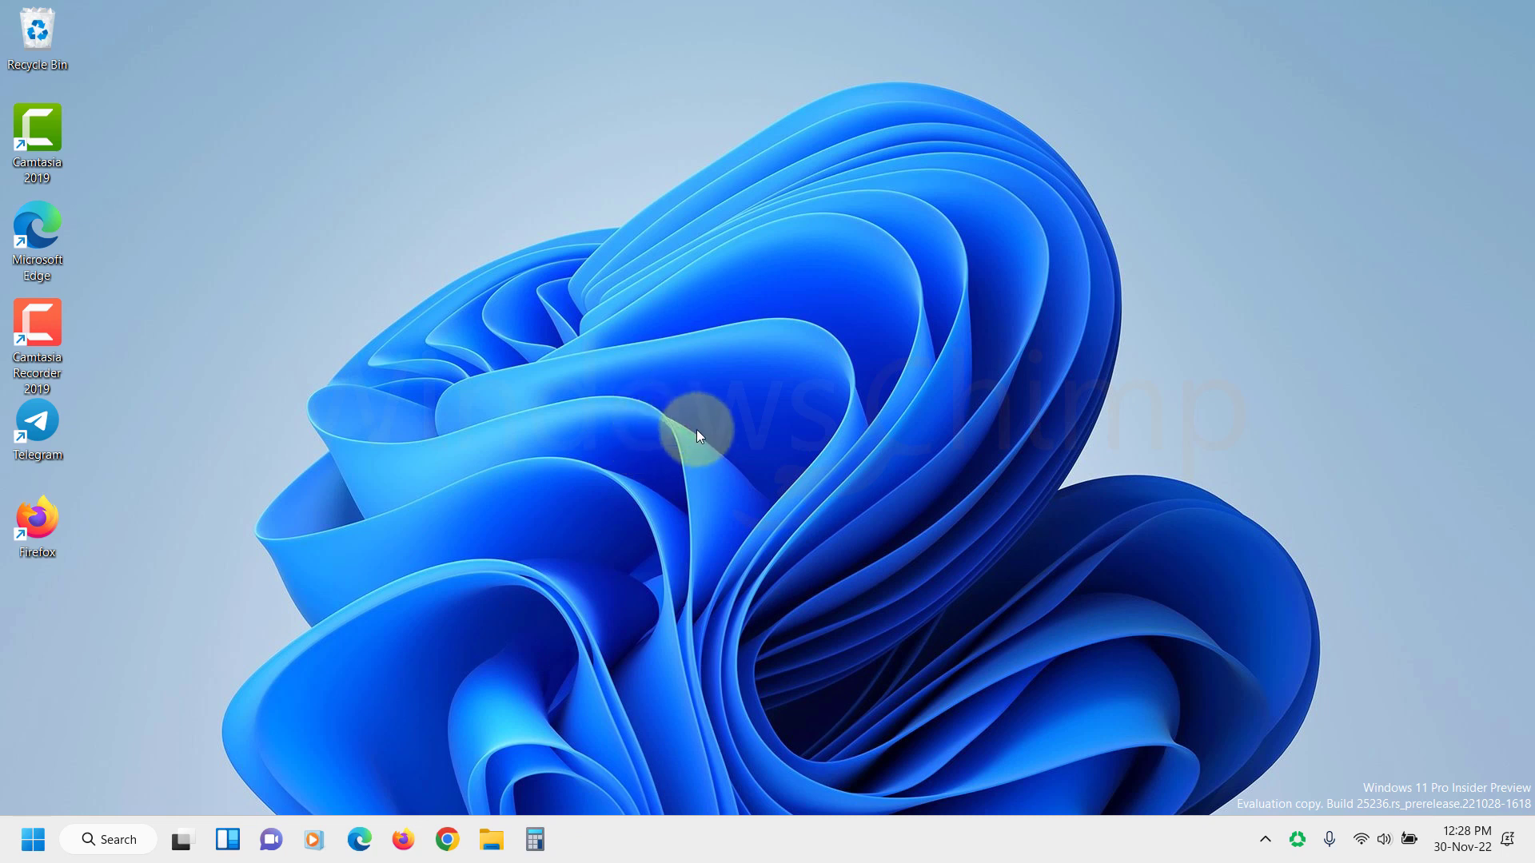
Run regedit from the Run dialog and allow Registry Editor to make changes.
key(super+r)
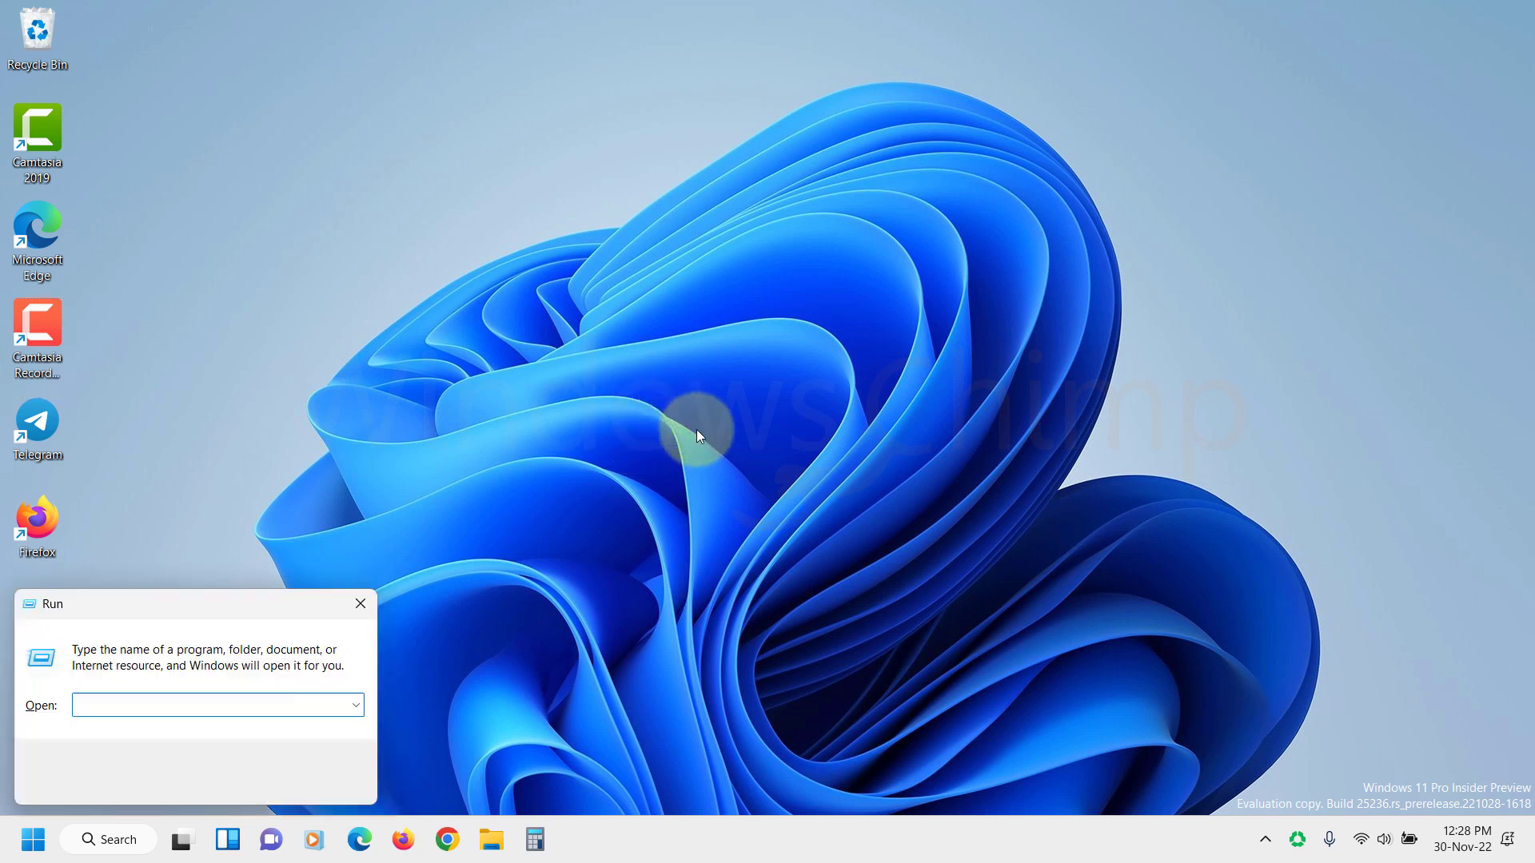
text(regedit)
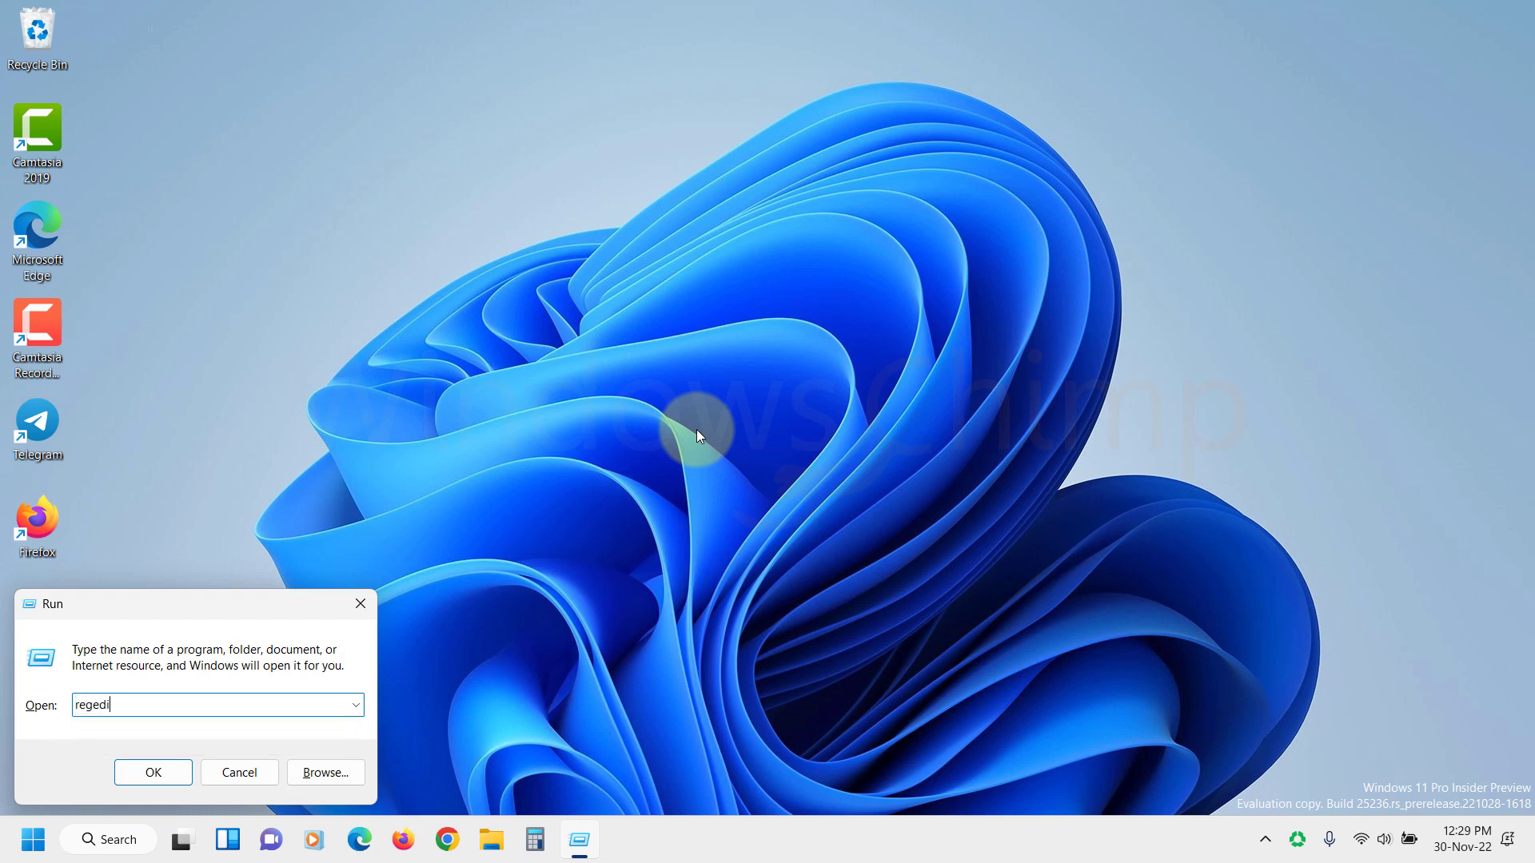
key(Return)
click(689, 578)
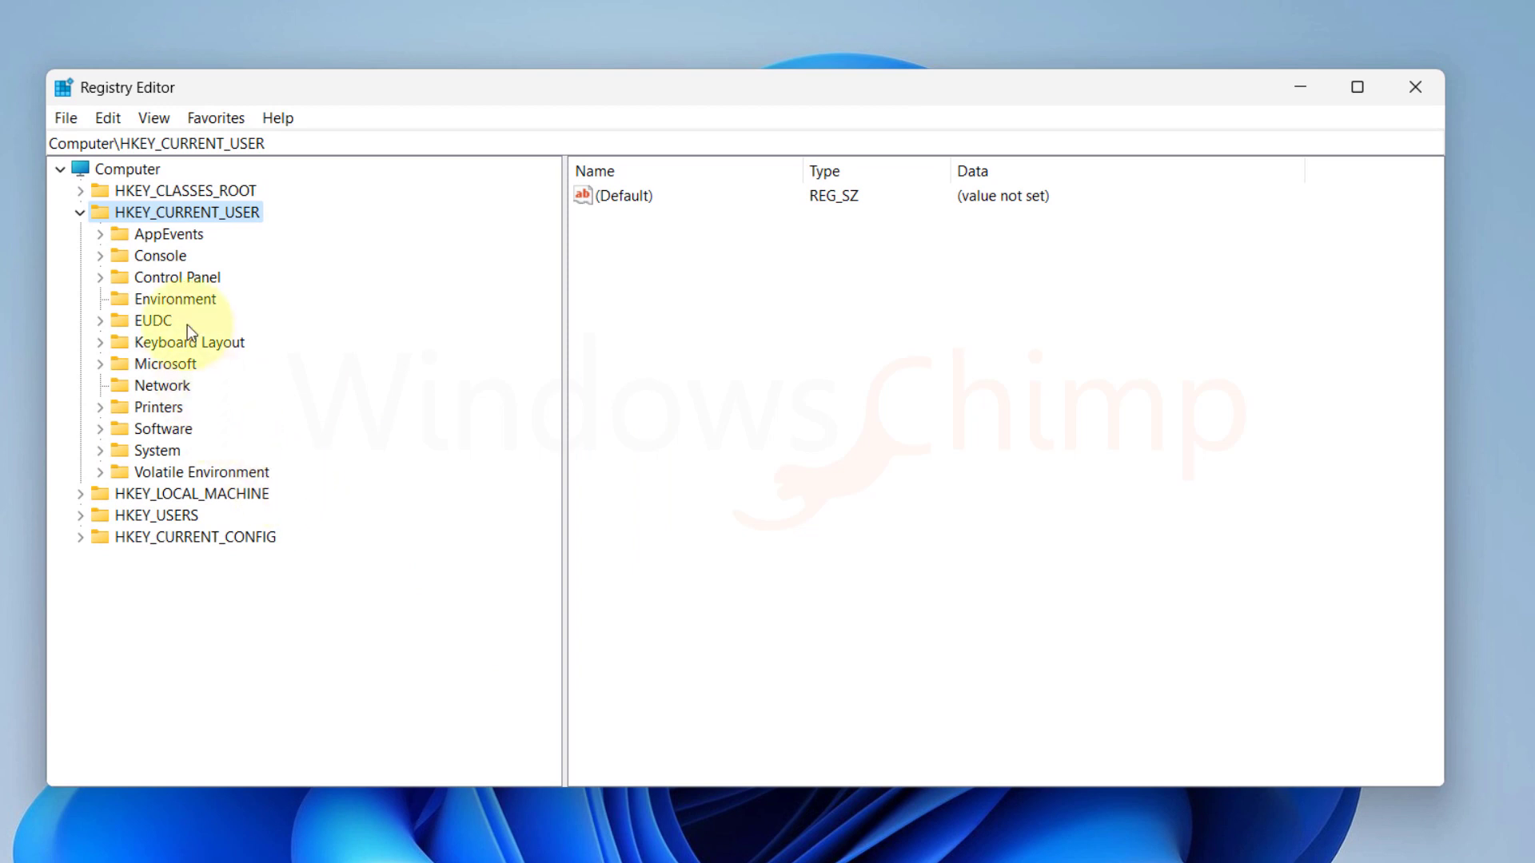
Go to the registry key HKEY_CURRENT_USER\Software\Microsoft\Windows\CurrentVersion\Explorer\Advanced.
click(101, 429)
scroll(170, 434, down, 3)
click(124, 299)
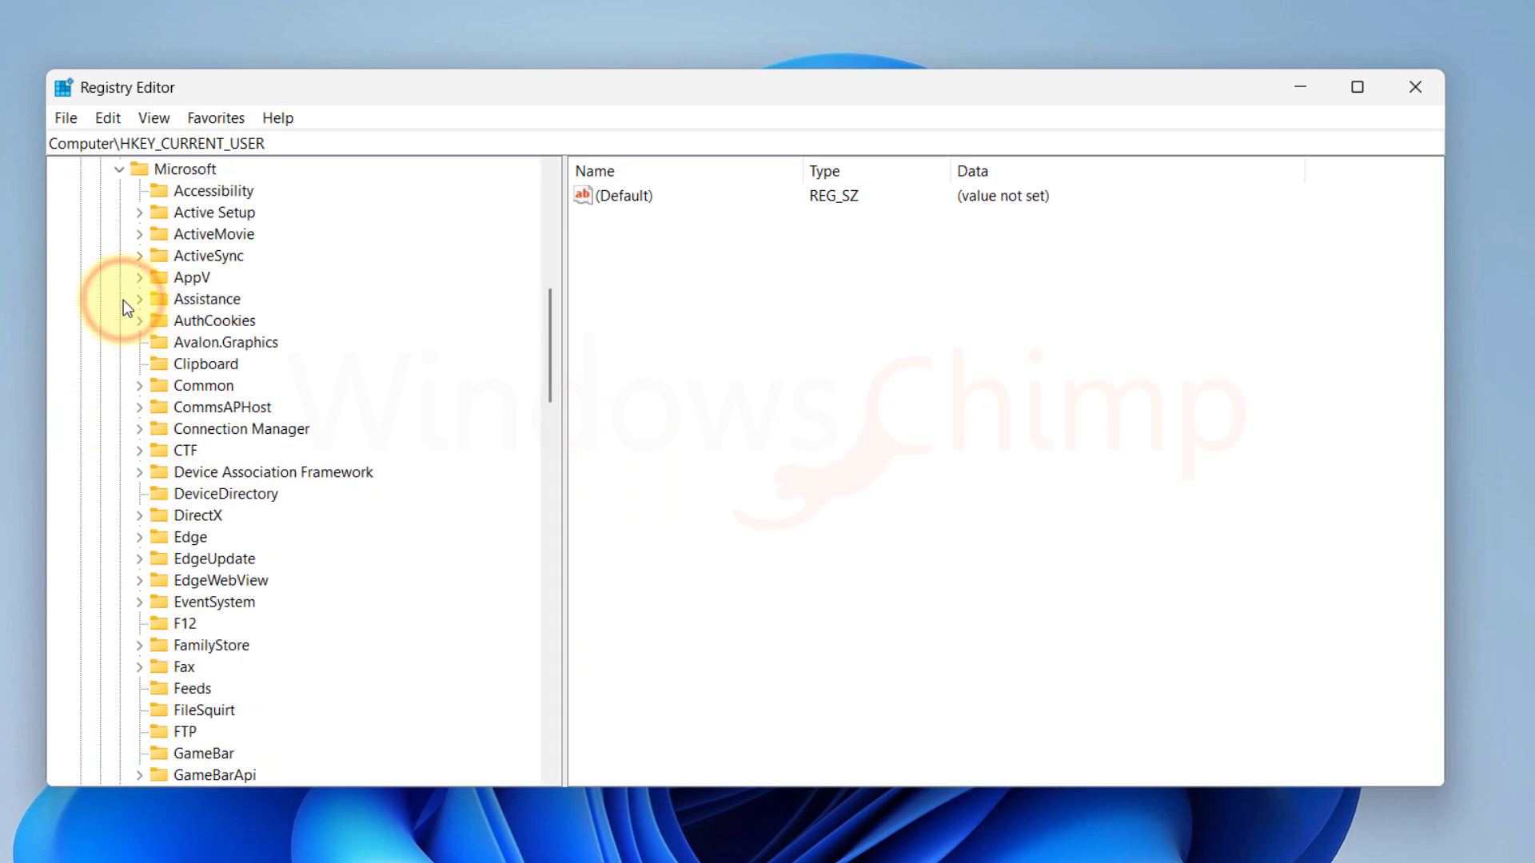
scroll(204, 544, down, 20)
click(140, 581)
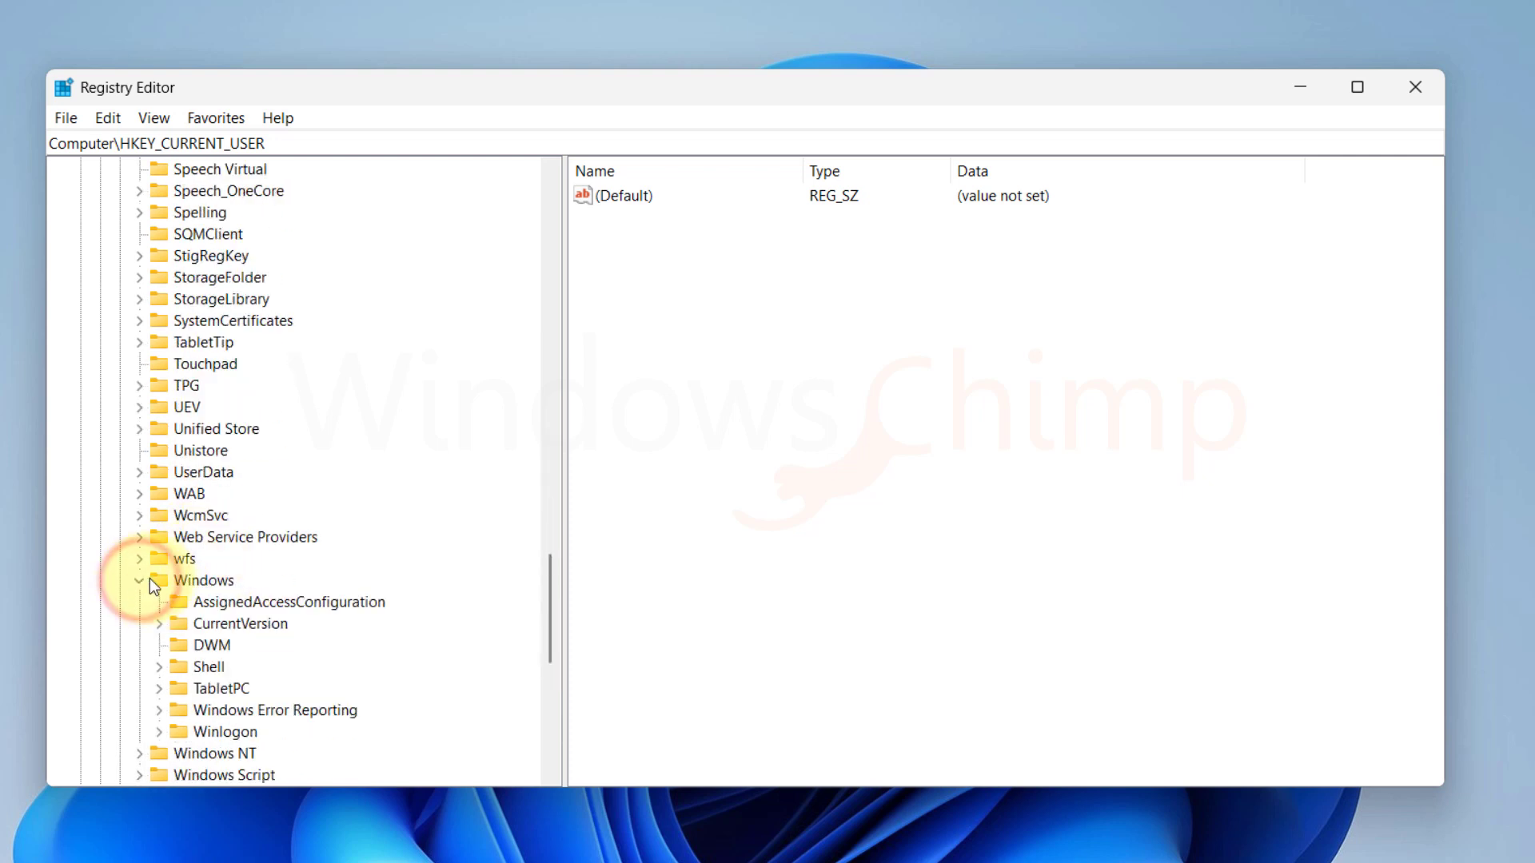
click(159, 623)
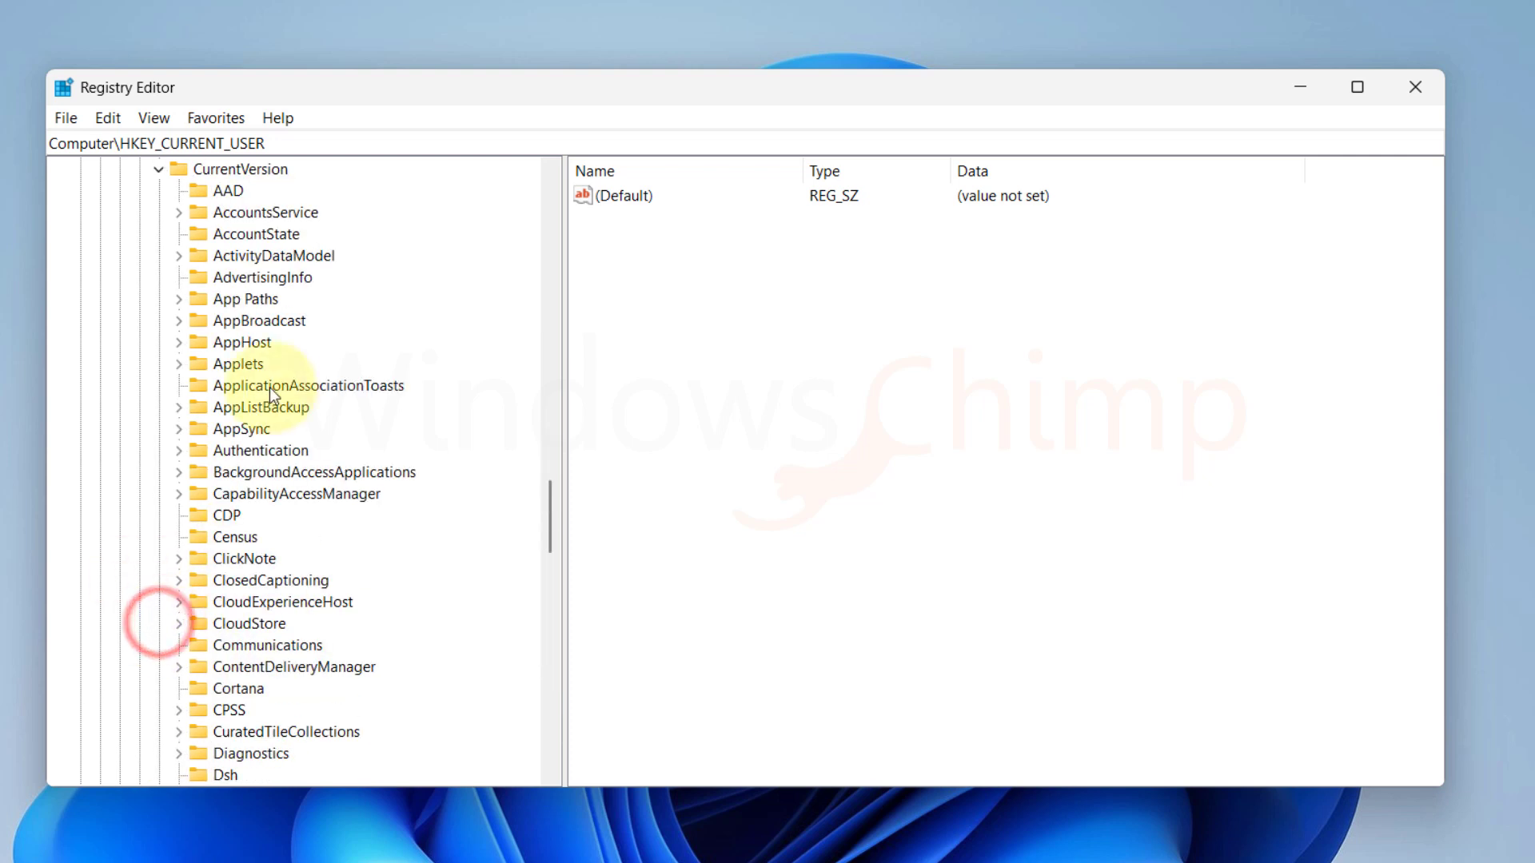
scroll(180, 406, down, 6)
click(179, 406)
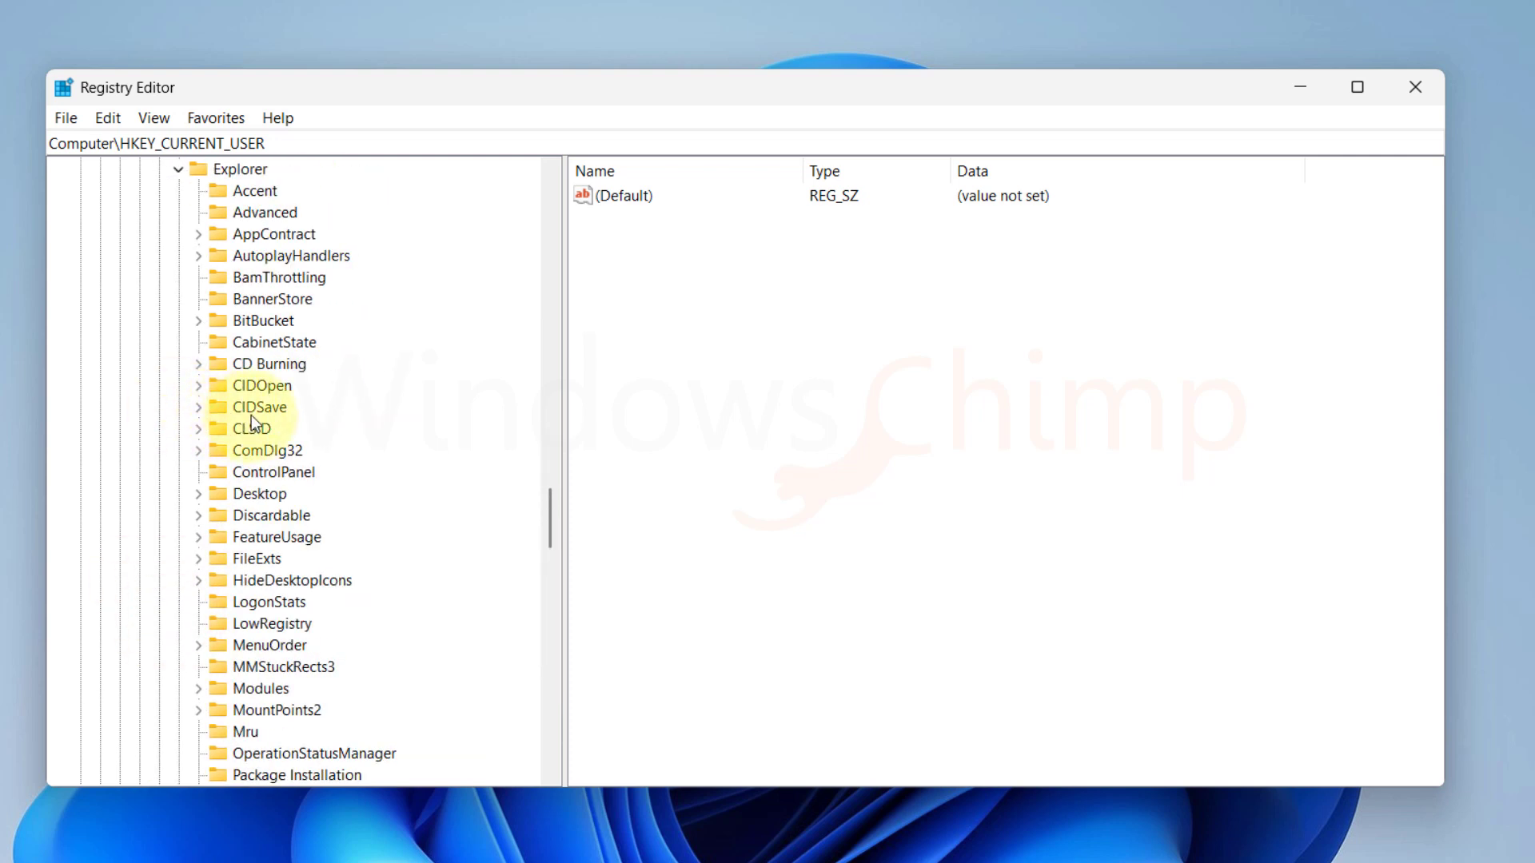
click(251, 211)
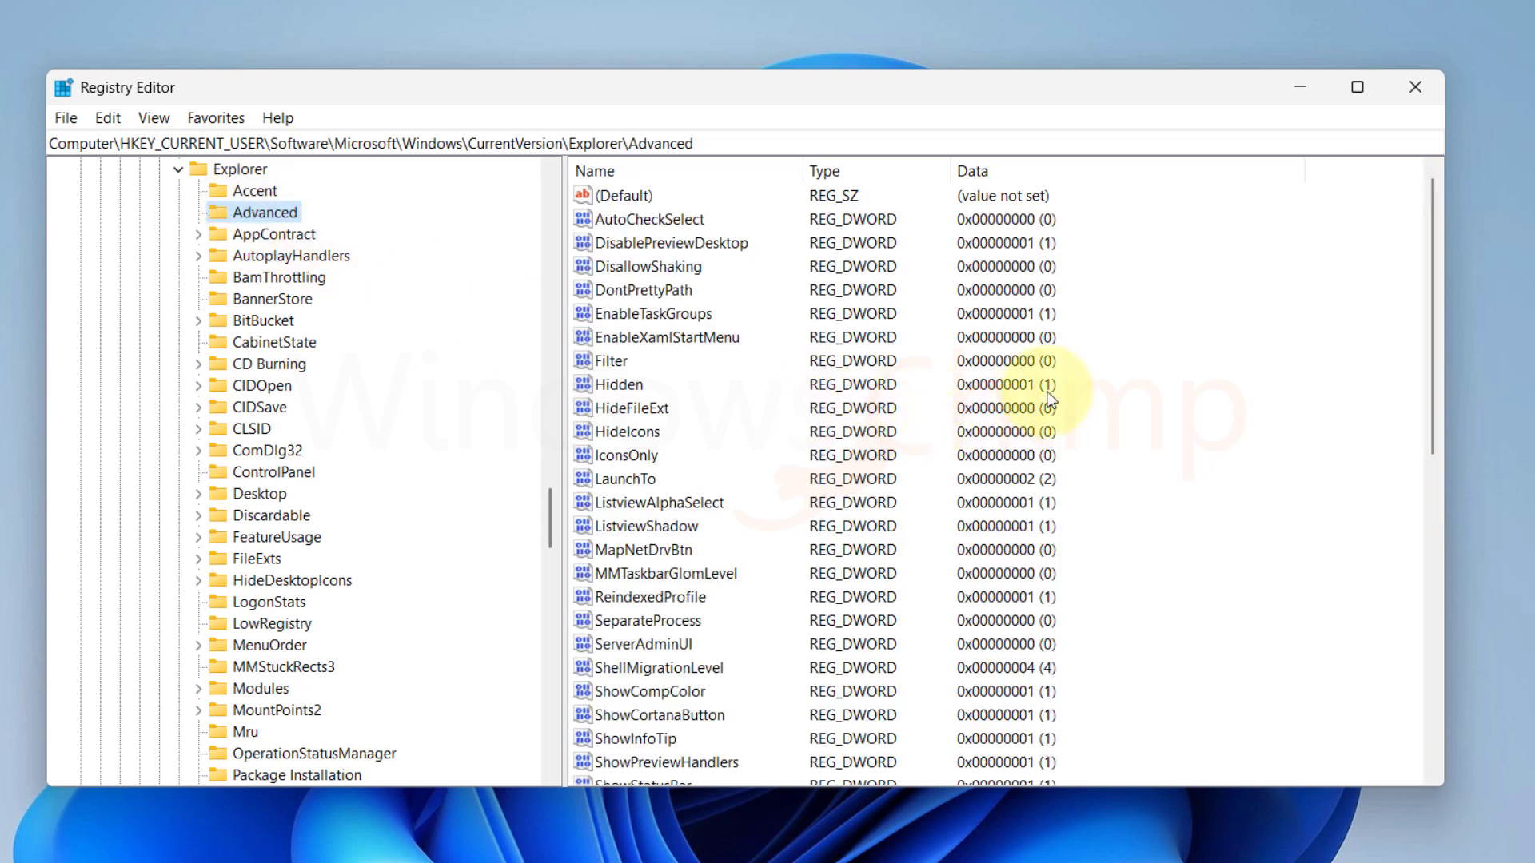
Create a DWORD (32-bit) value named TaskbarSi in the Advanced key.
right_click(1112, 380)
click(1136, 393)
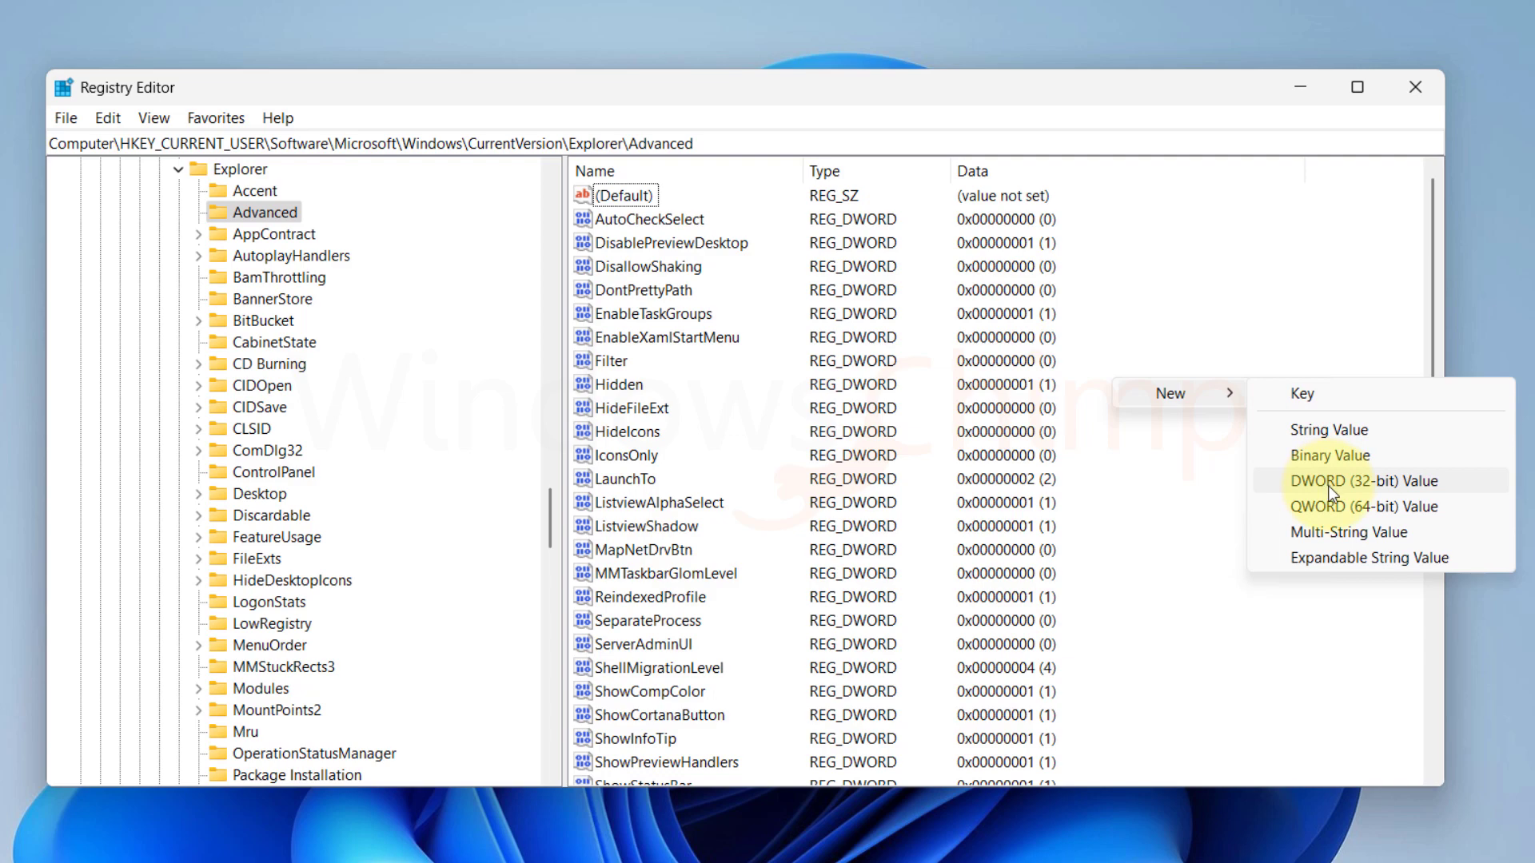
click(1329, 488)
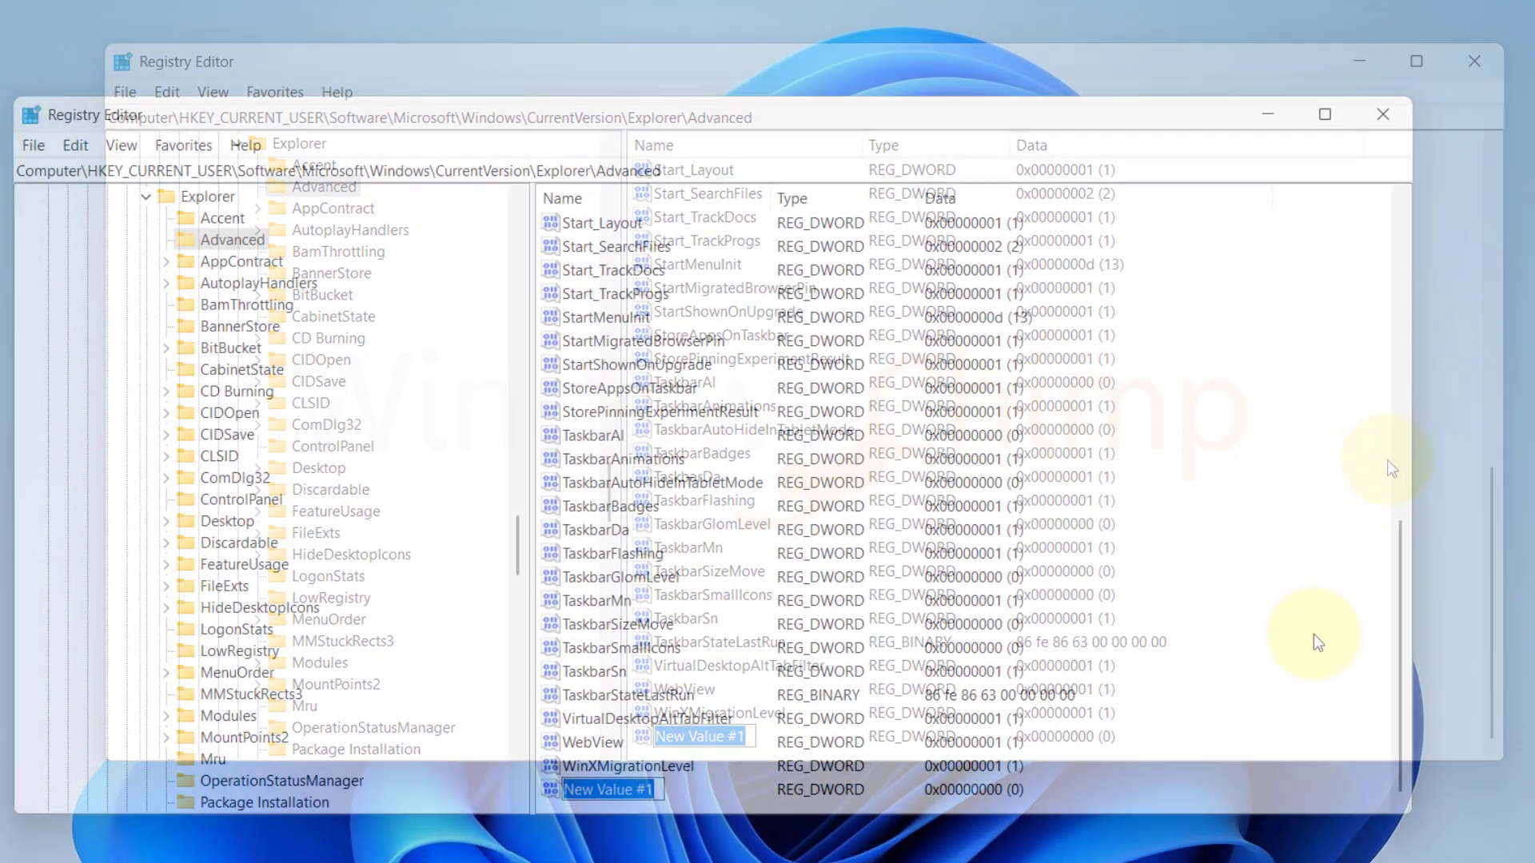
text(Tas)
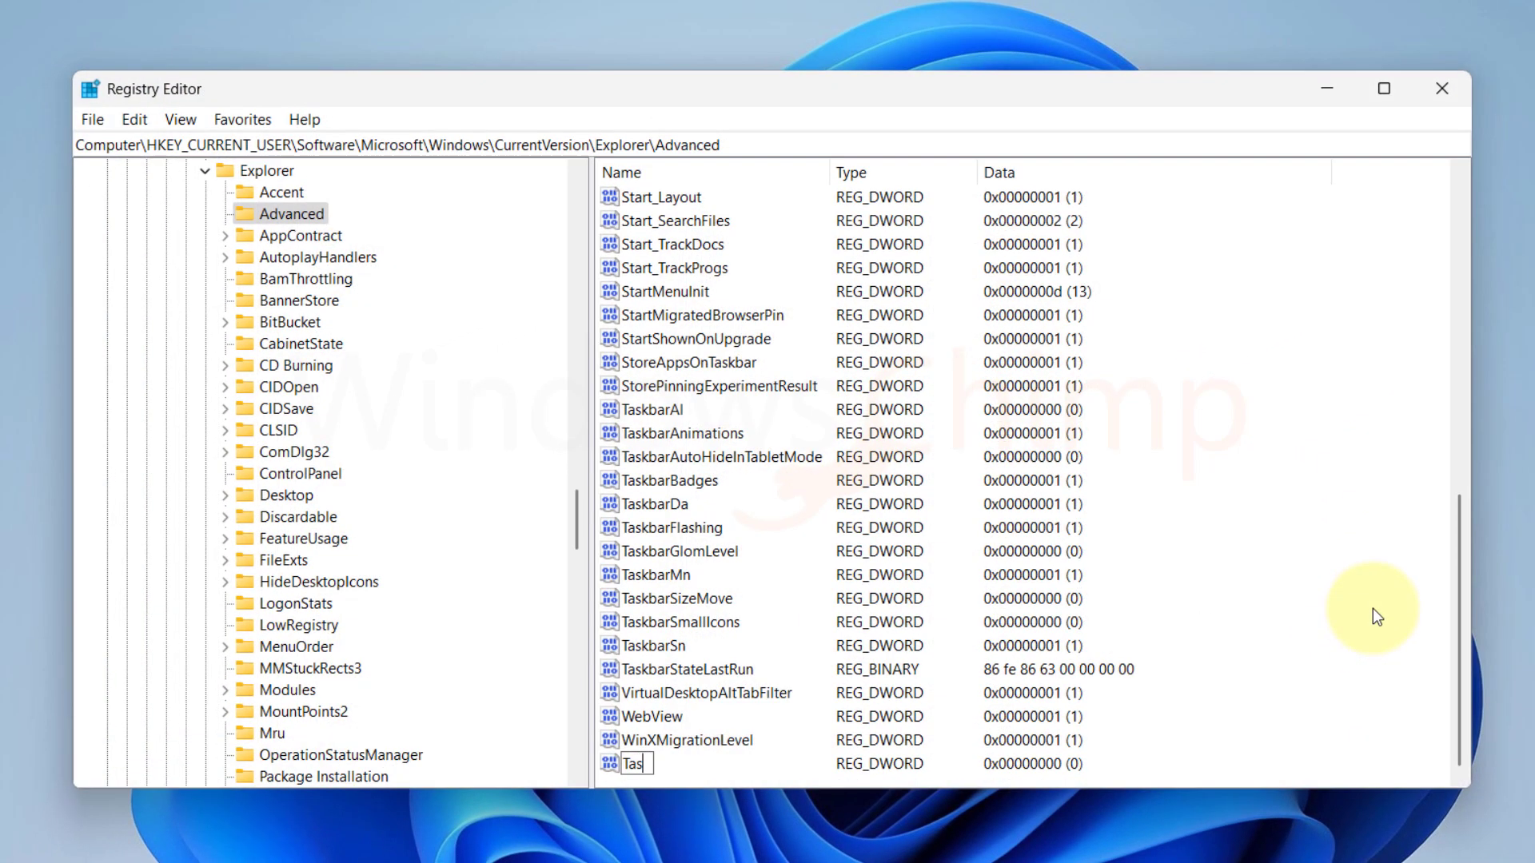
text(kbarSi)
key(Return)
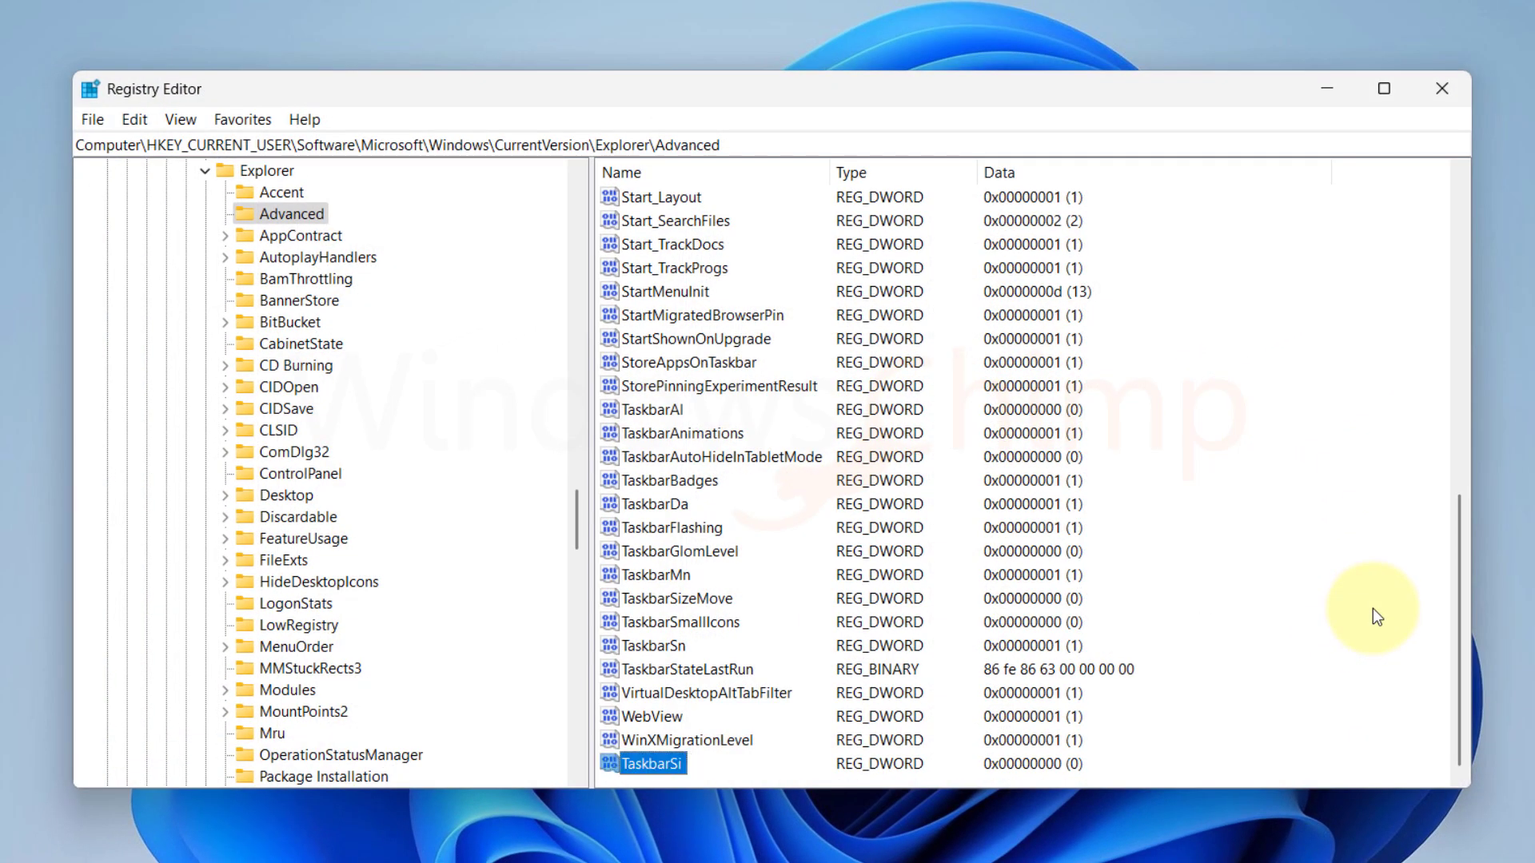
Set the value data of TaskbarSi to 2 with hexadecimal base.
double_click(651, 764)
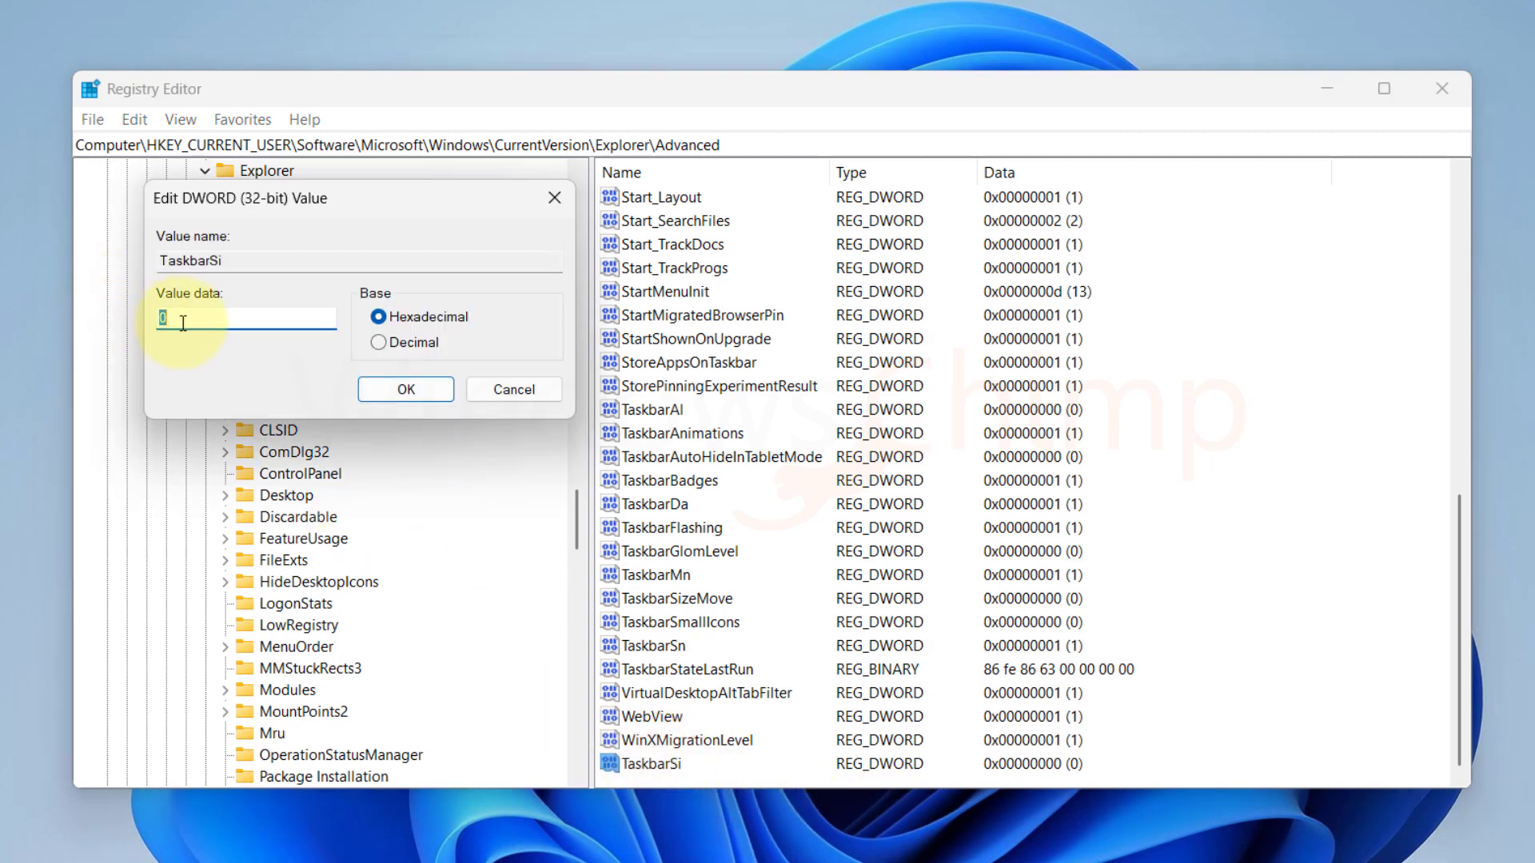
text(1)
click(186, 320)
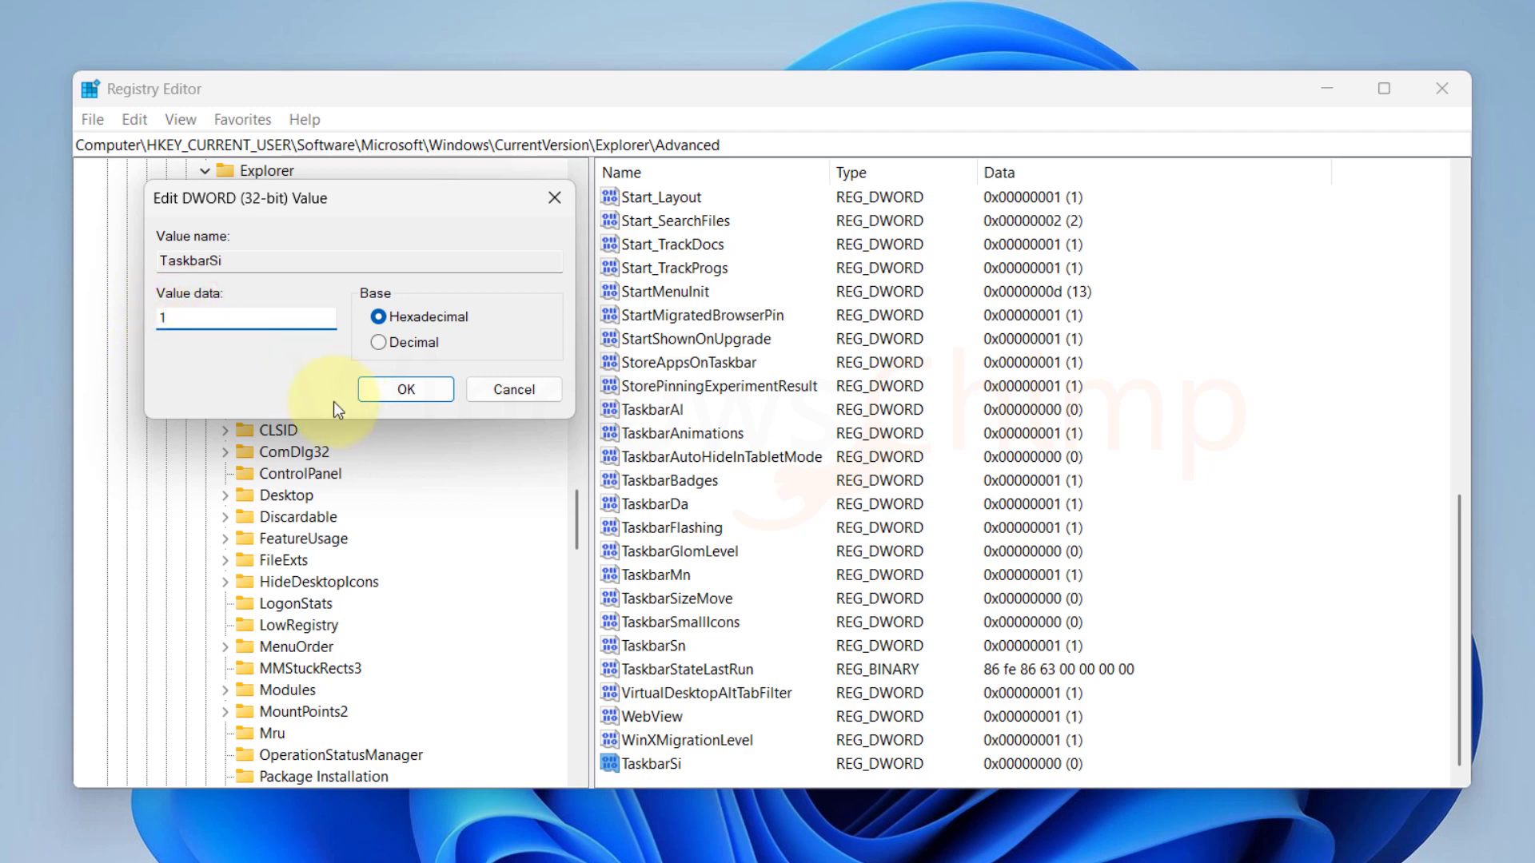
key(ctrl+a)
text(2)
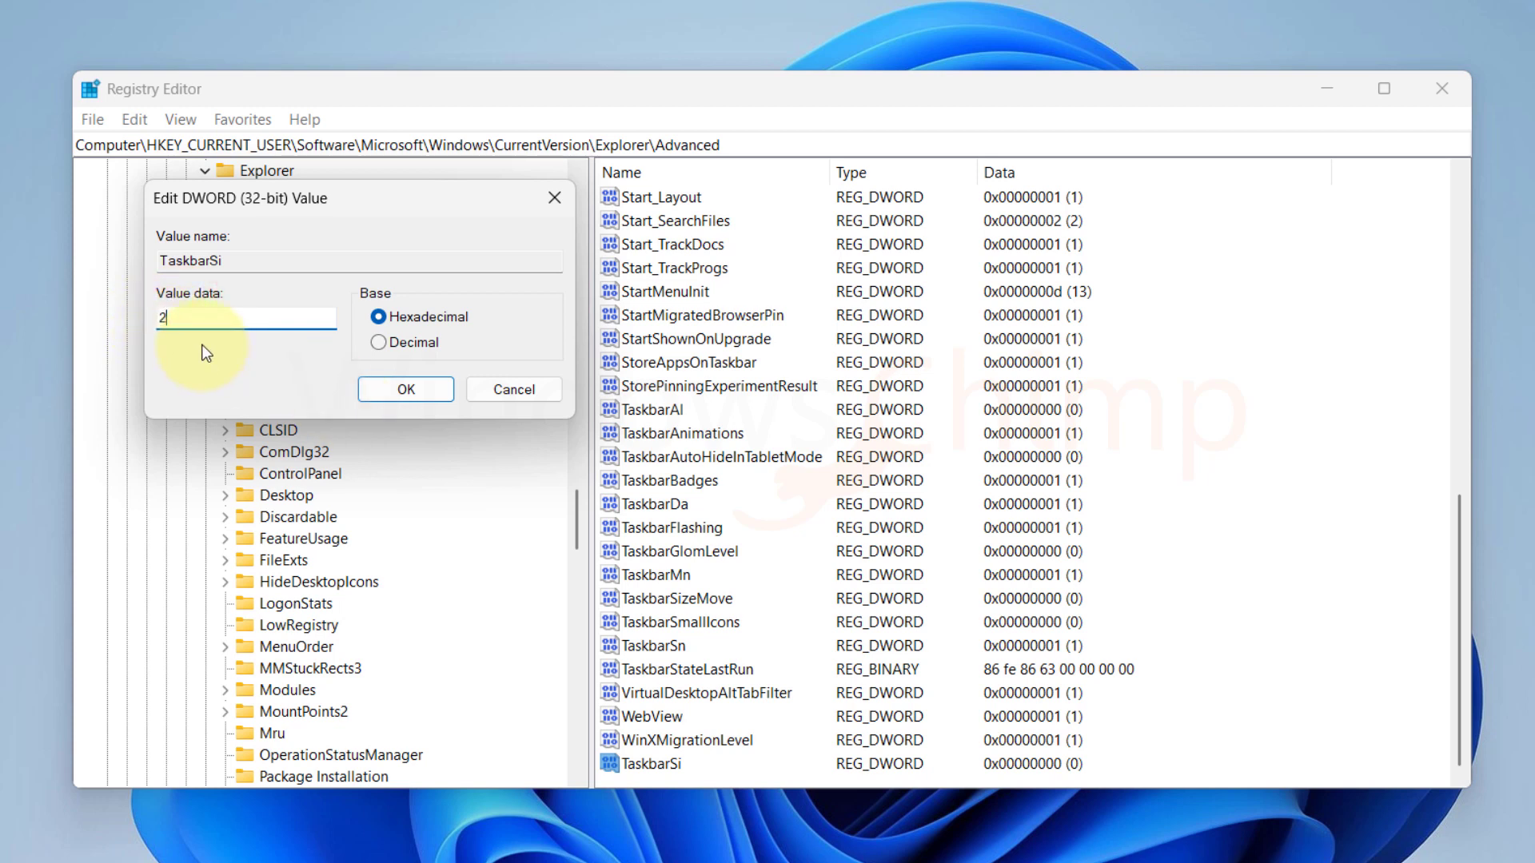
click(404, 391)
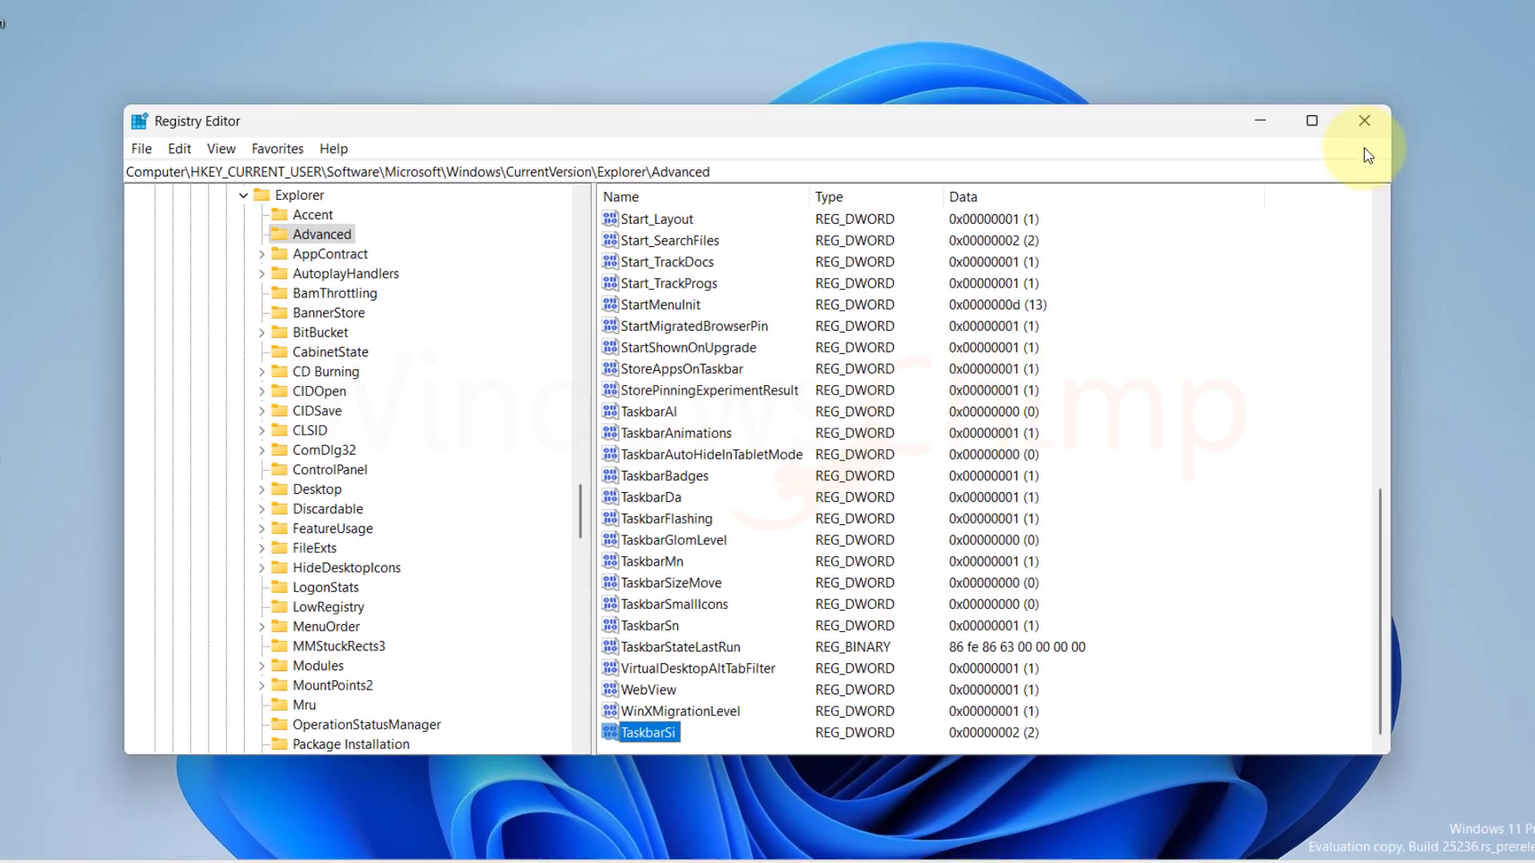
Close Registry Editor and open the computer's power options.
click(1441, 88)
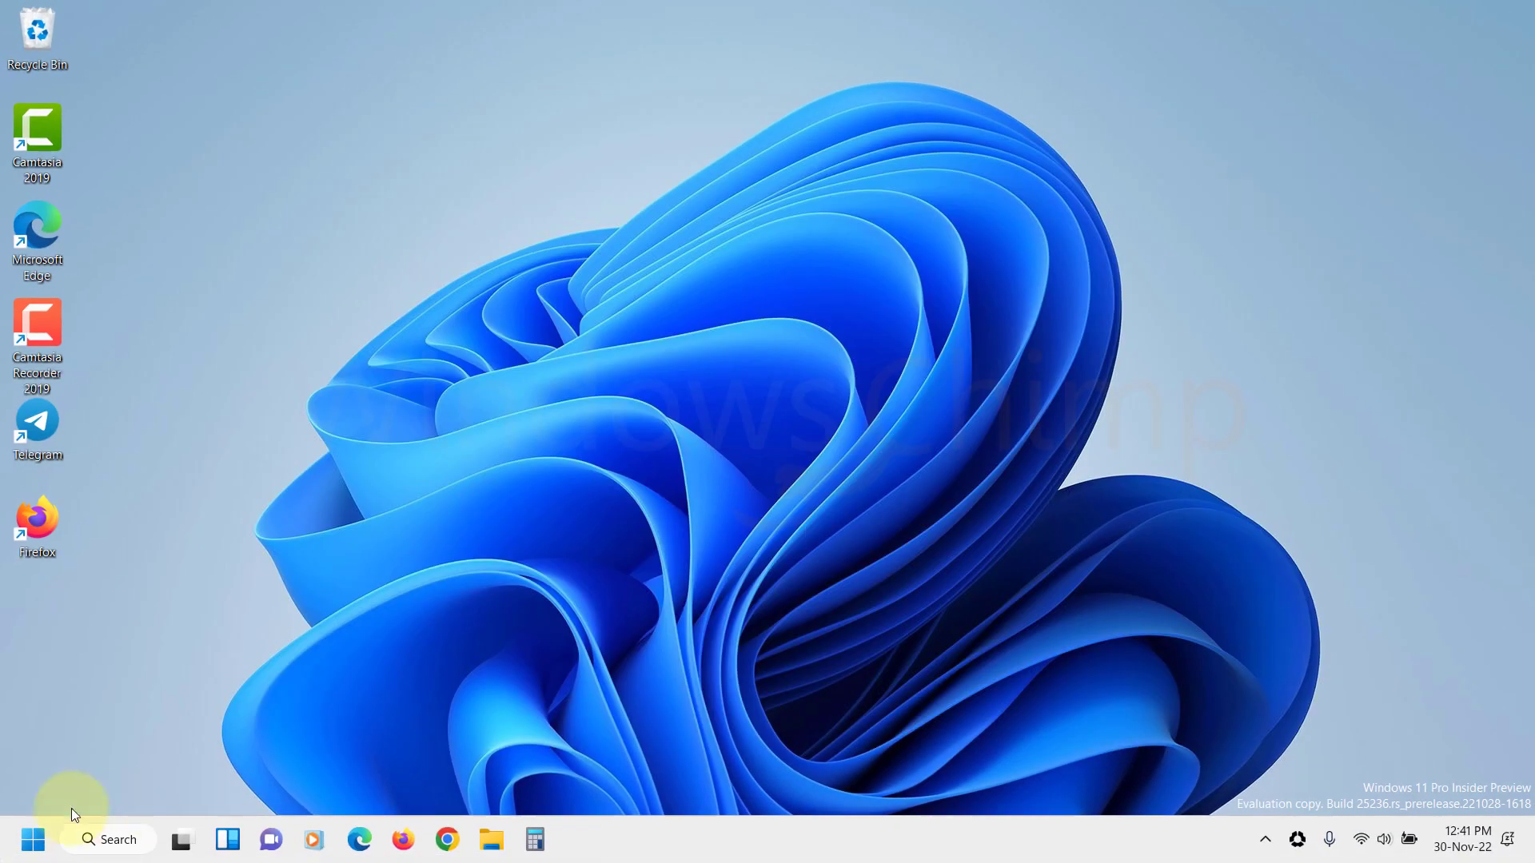
click(22, 841)
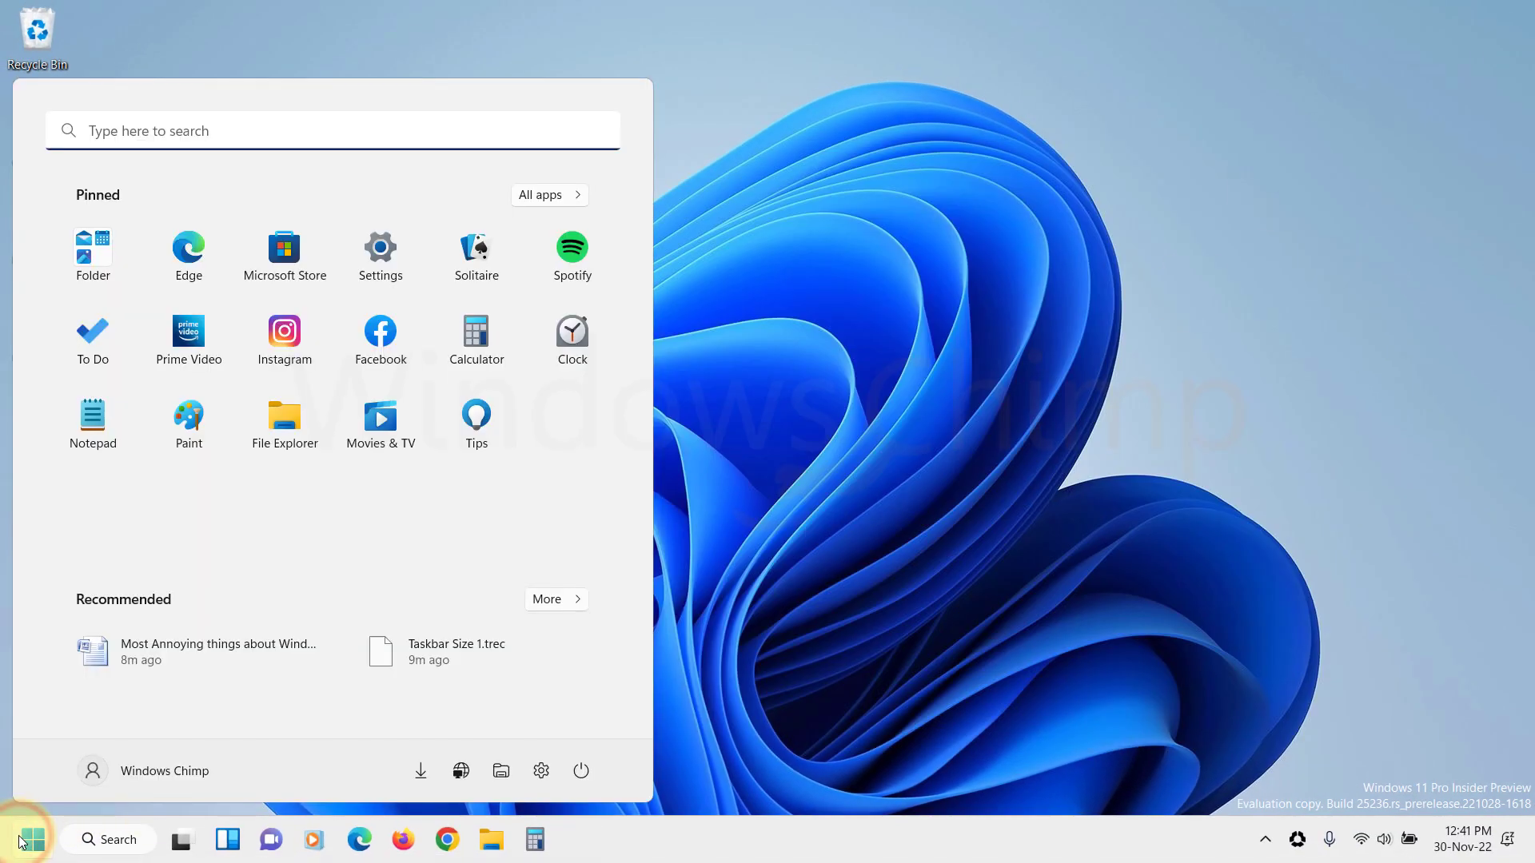
click(580, 770)
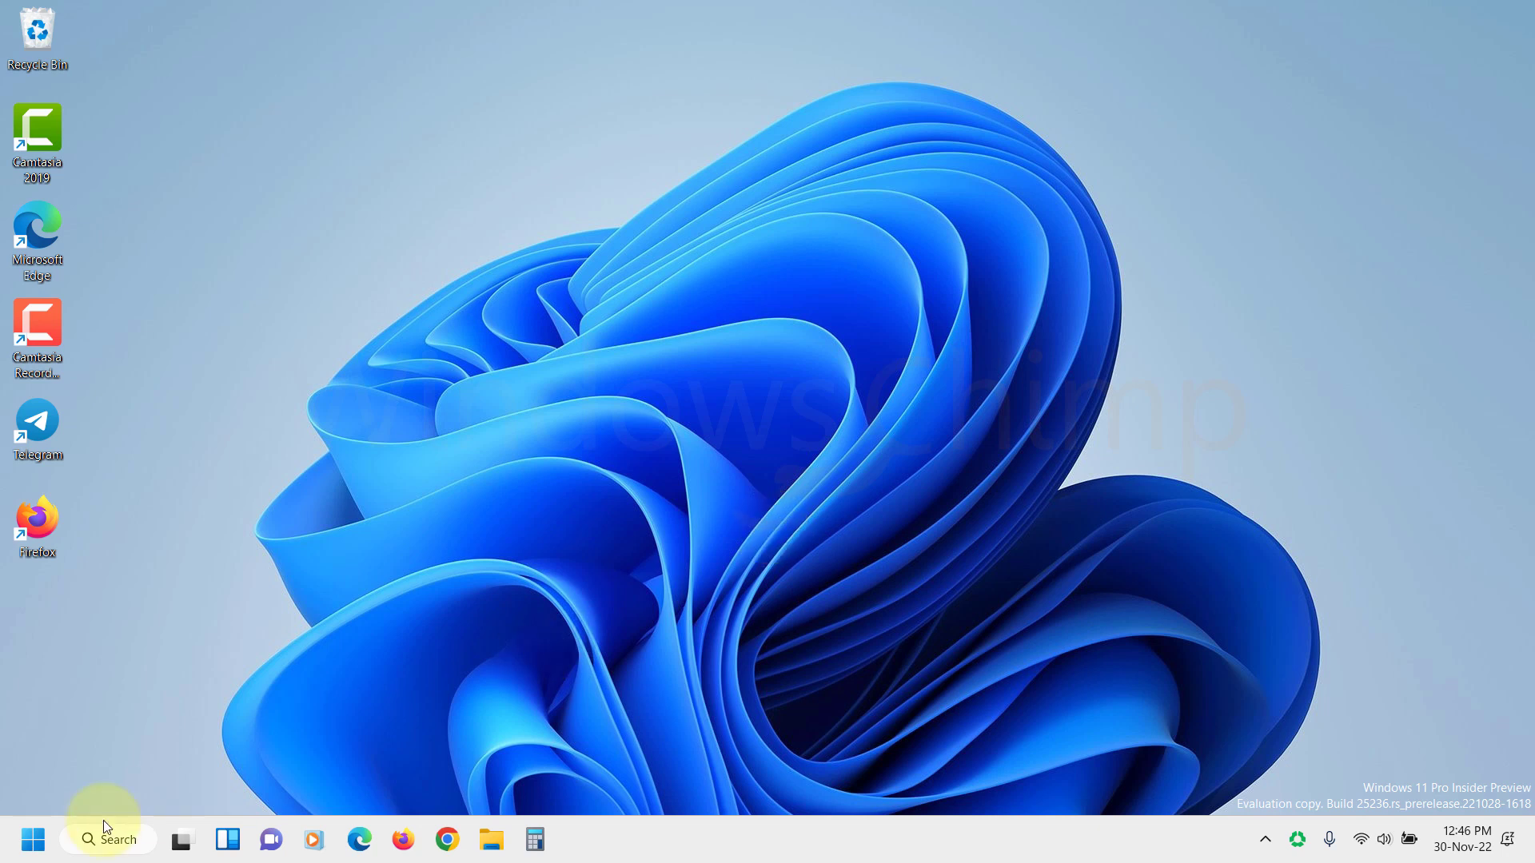
Turn off personalized ads, locally relevant content, app launch tracking and suggested content in the General privacy settings.
click(32, 839)
click(374, 264)
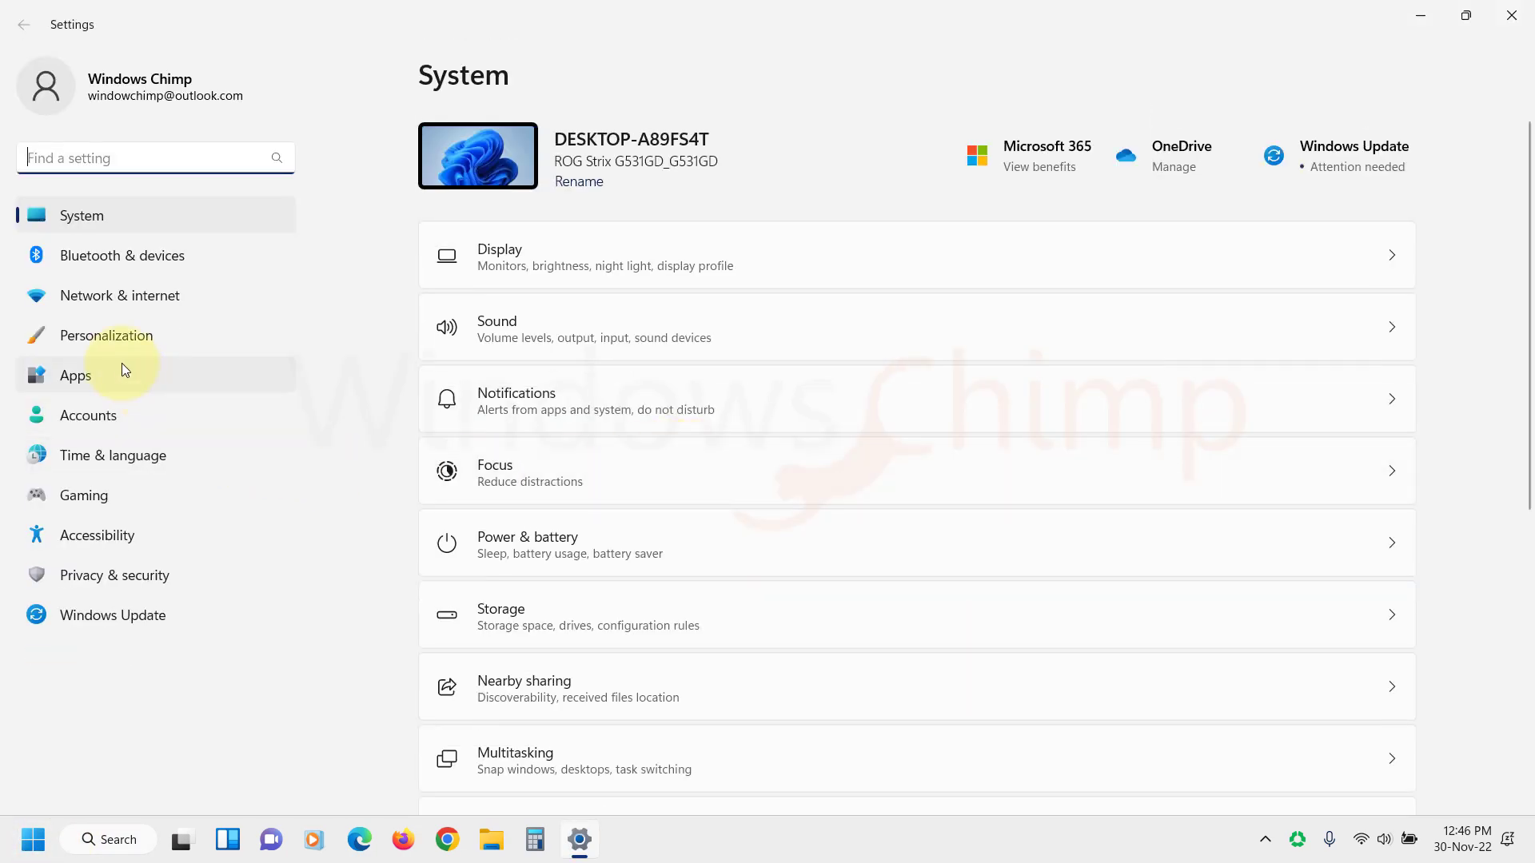
click(128, 572)
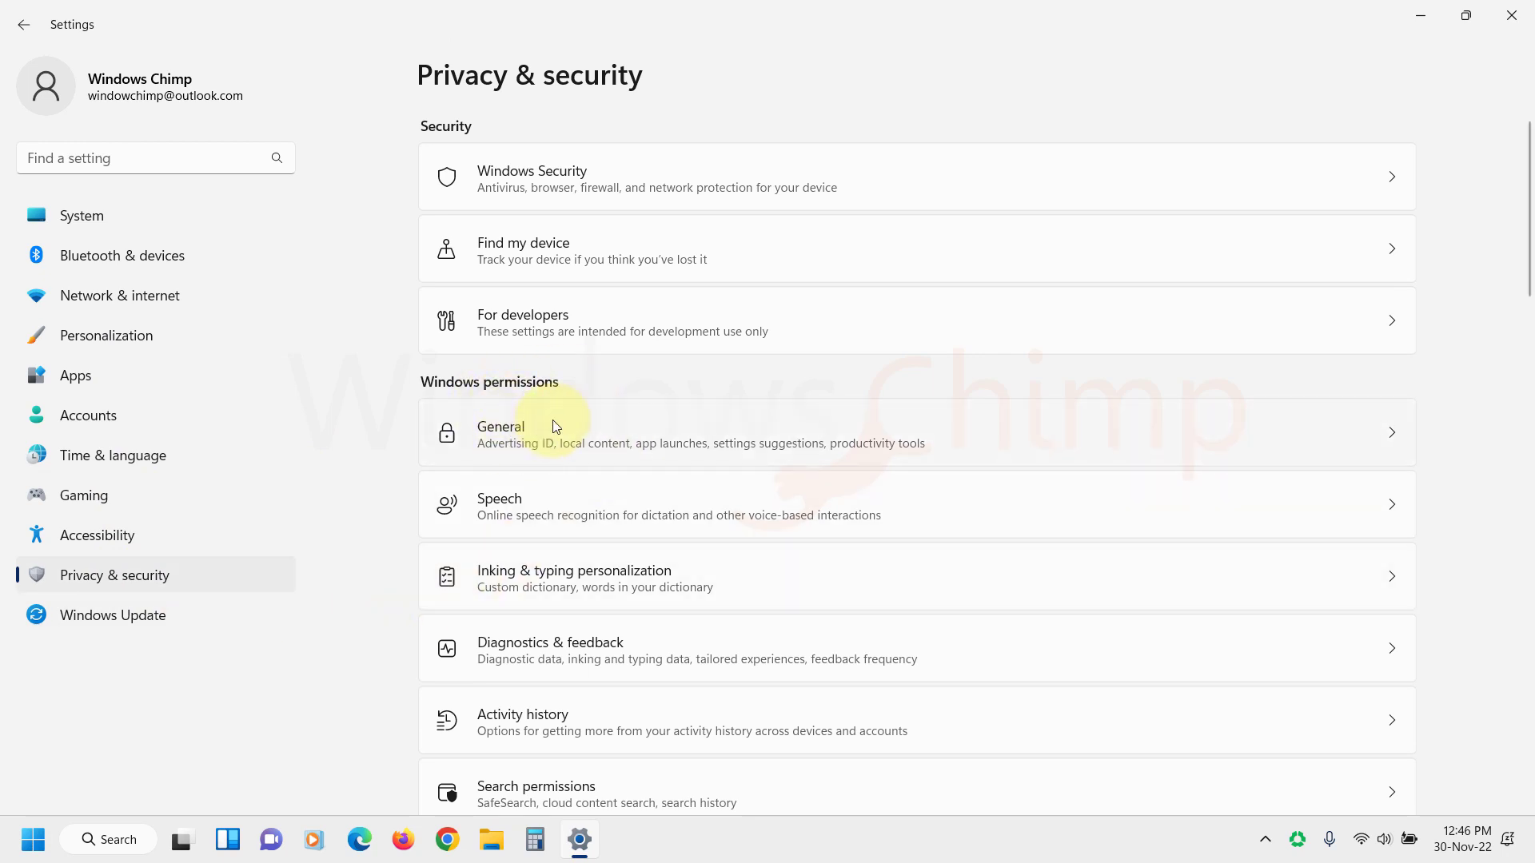
click(553, 419)
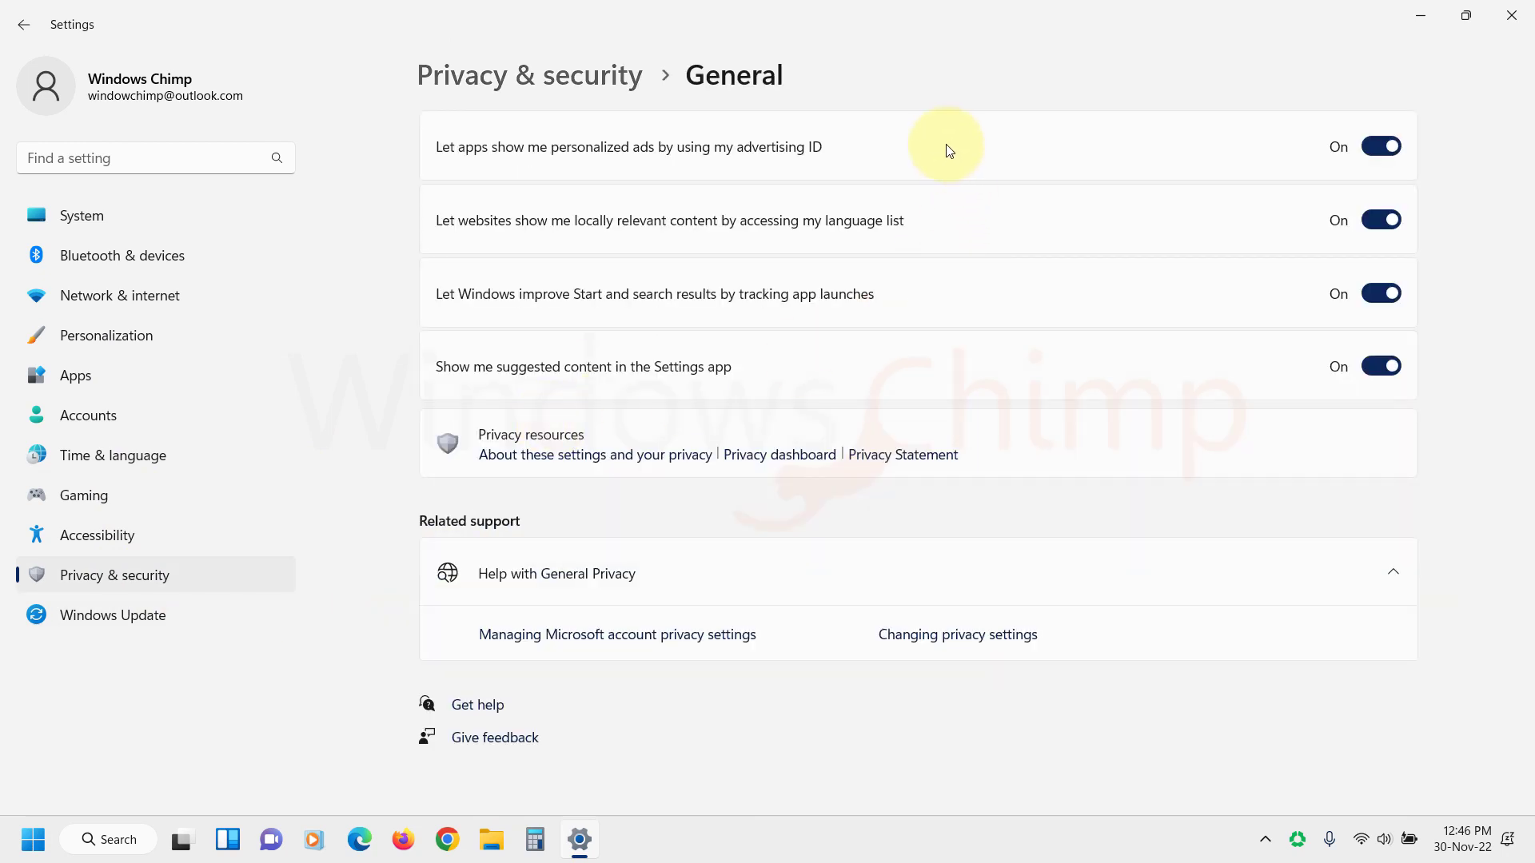
click(1370, 151)
click(1380, 225)
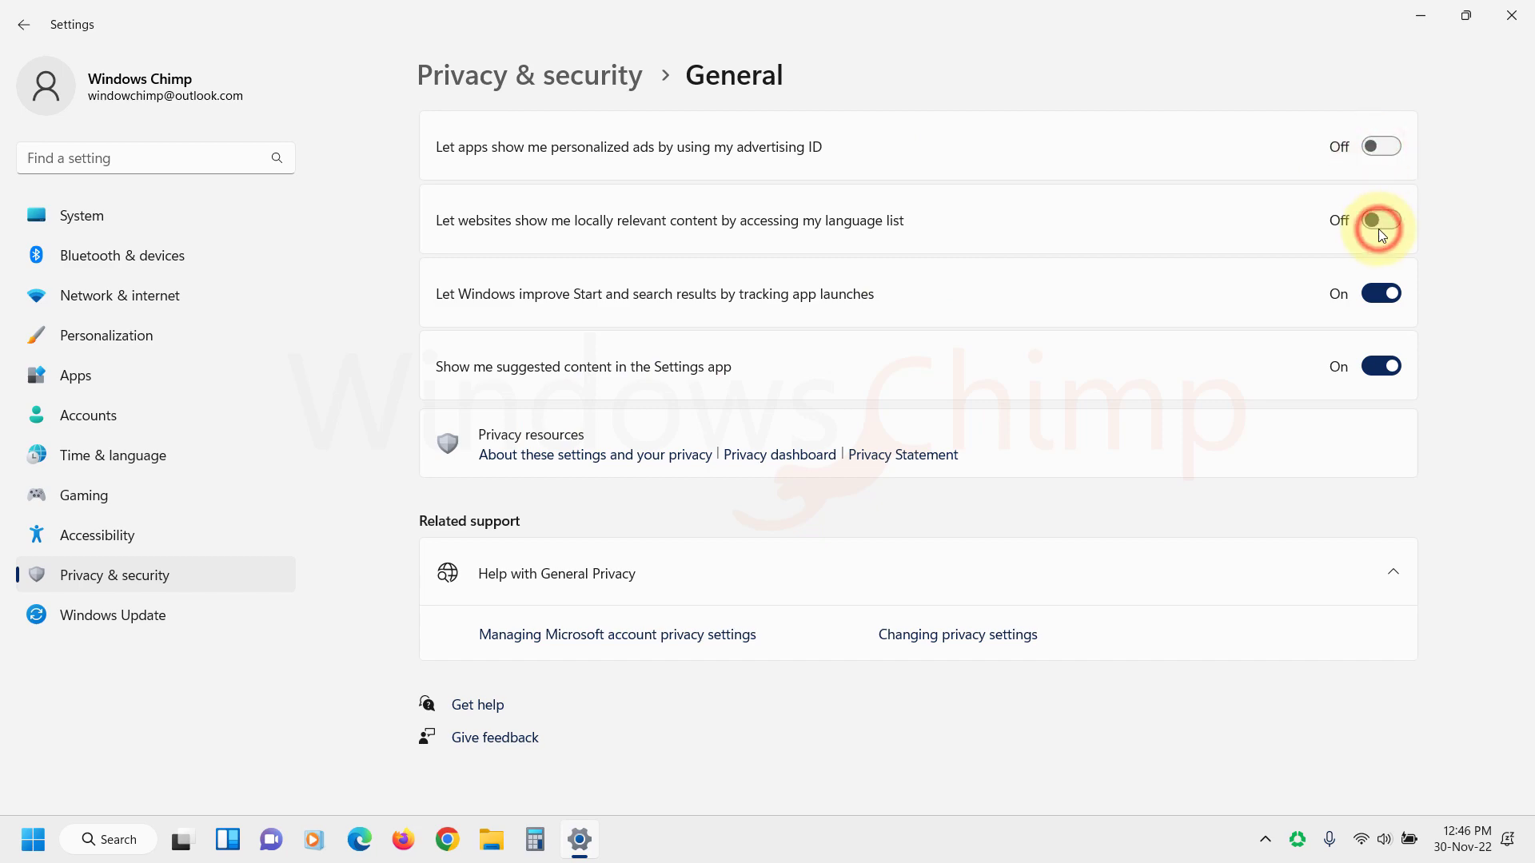
click(1380, 293)
click(1379, 366)
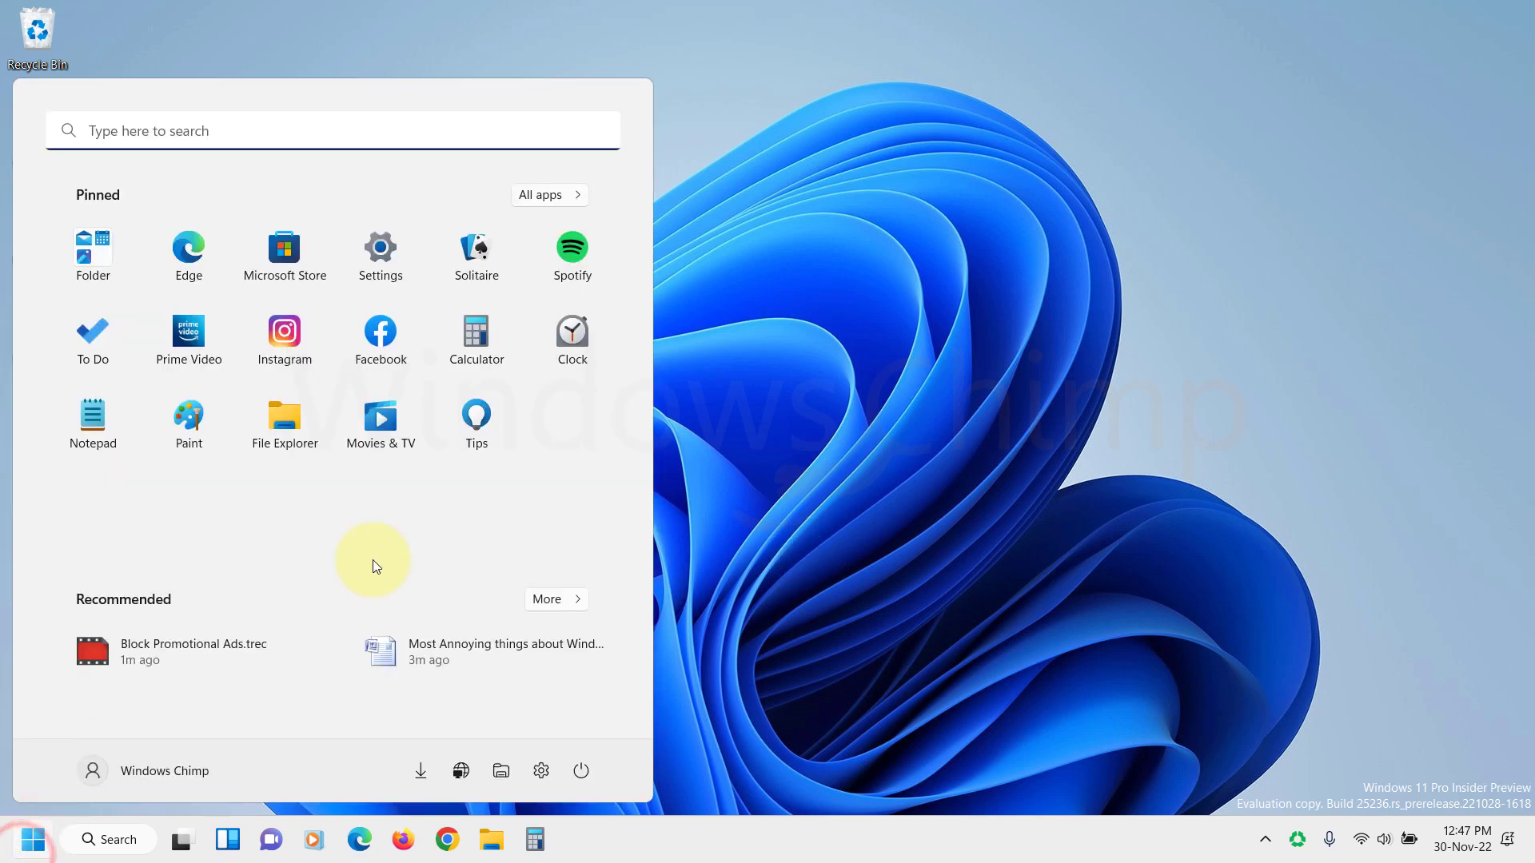
Search the Default apps settings for "goo", open Google Chrome and review its file type defaults.
click(398, 270)
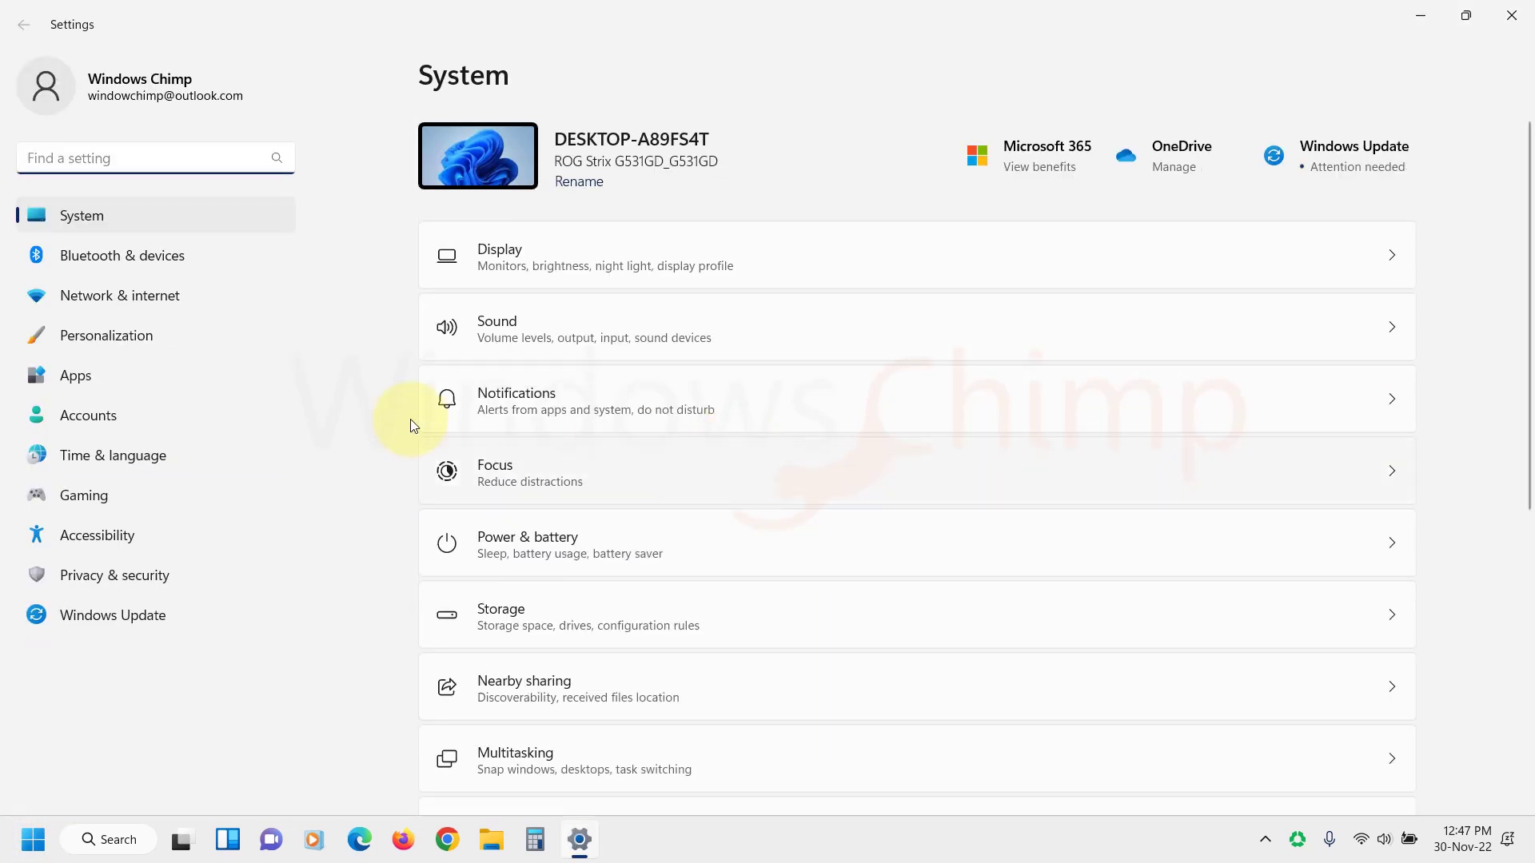
click(104, 372)
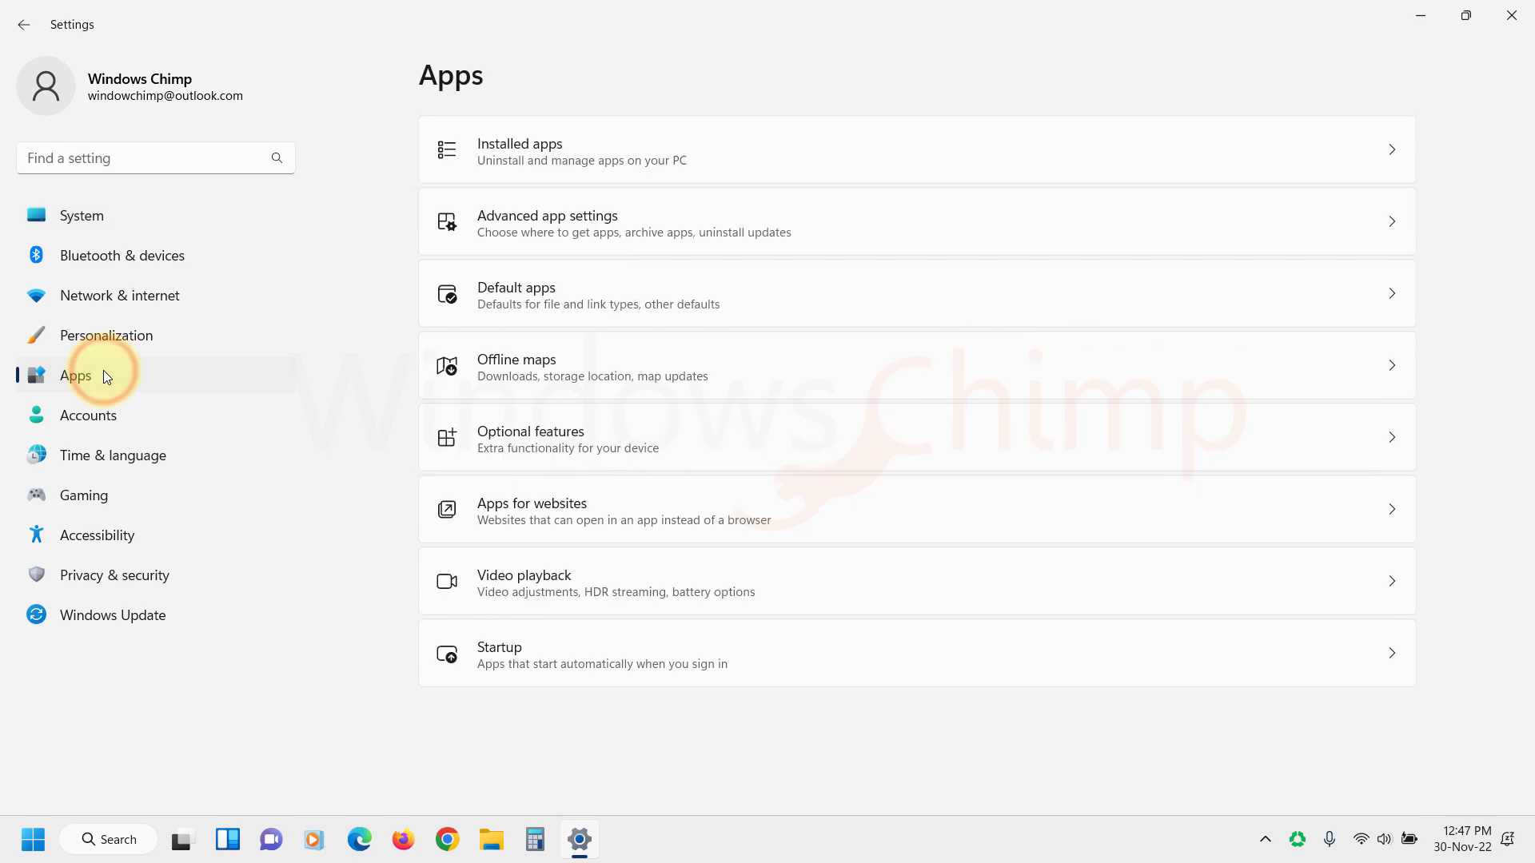
click(526, 301)
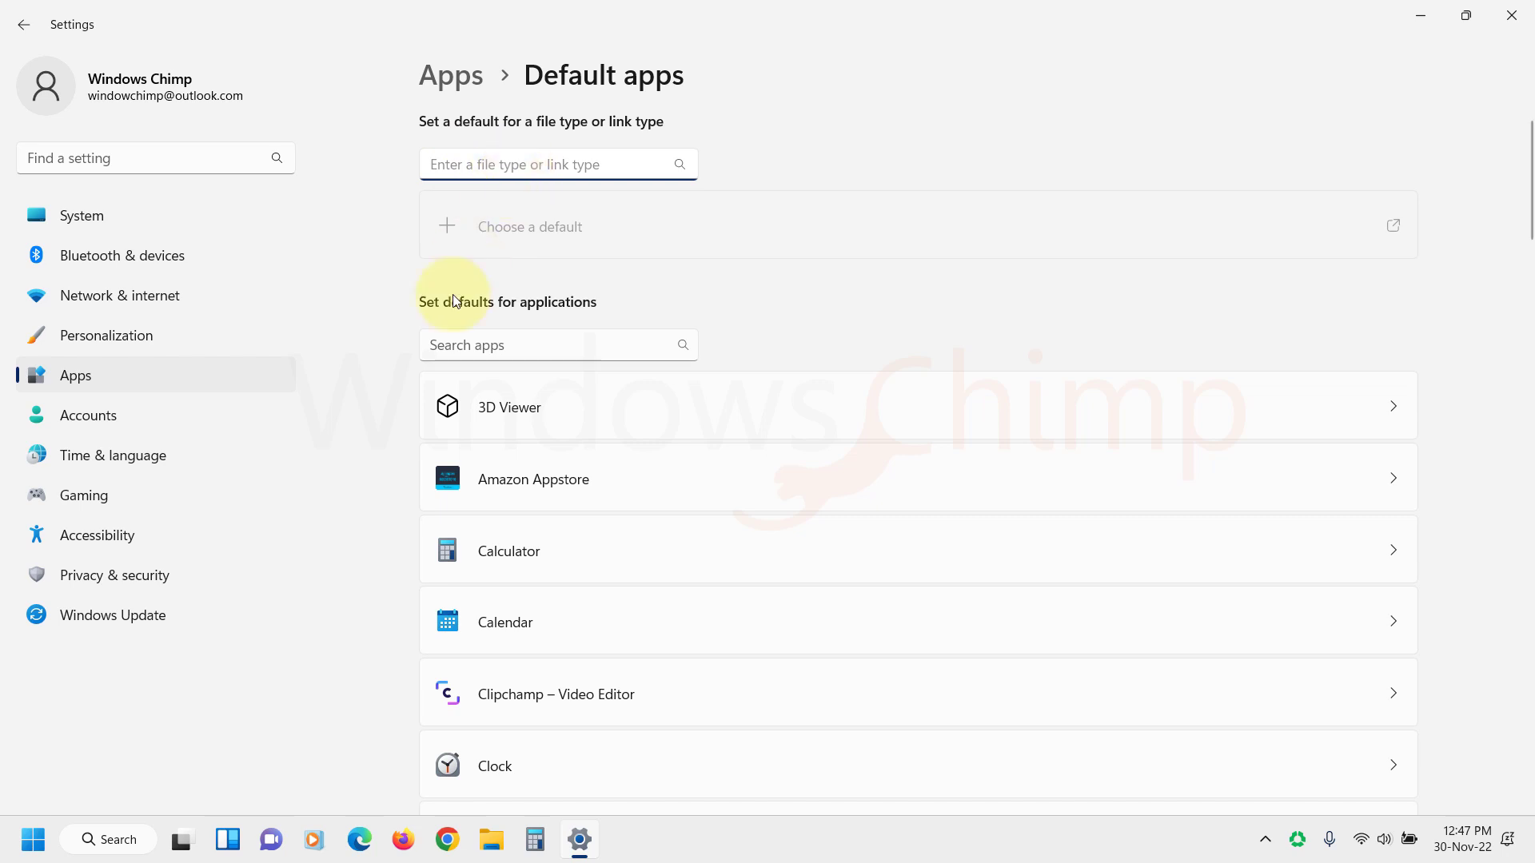
click(522, 344)
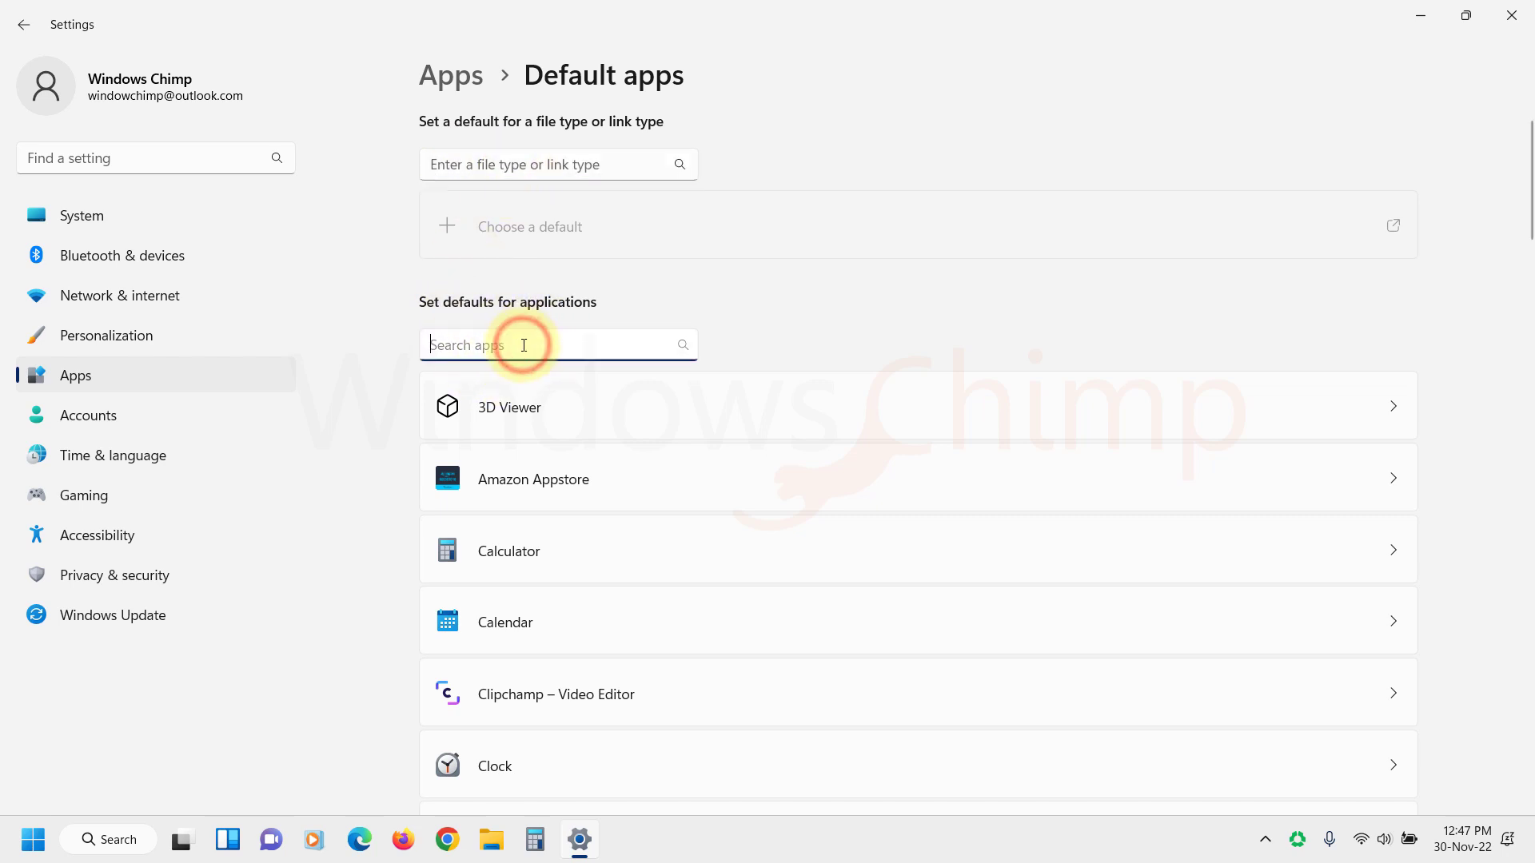
text(goo)
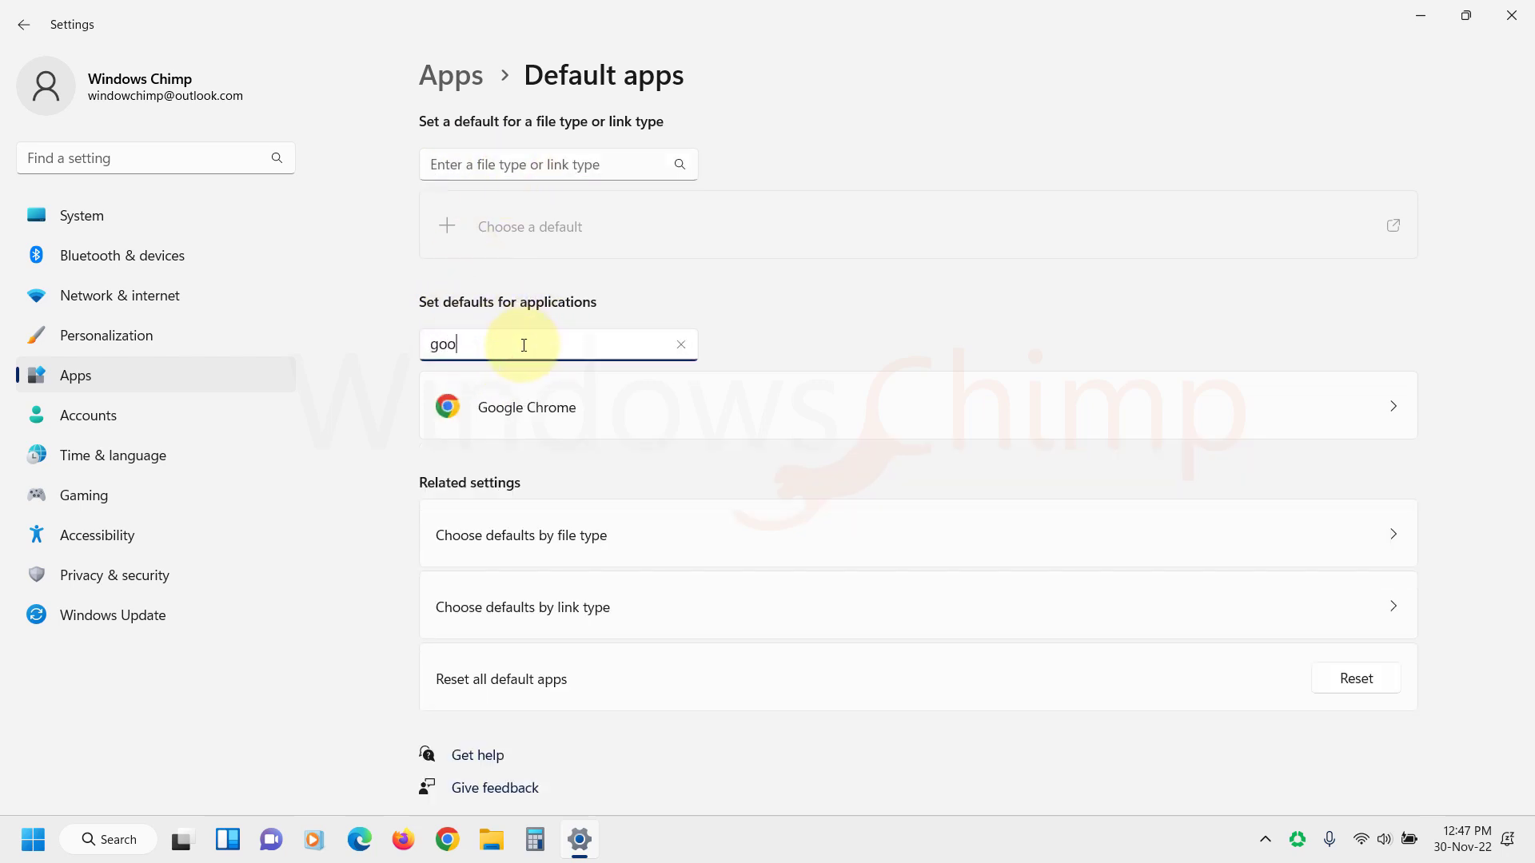
click(625, 408)
scroll(566, 353, down, 6)
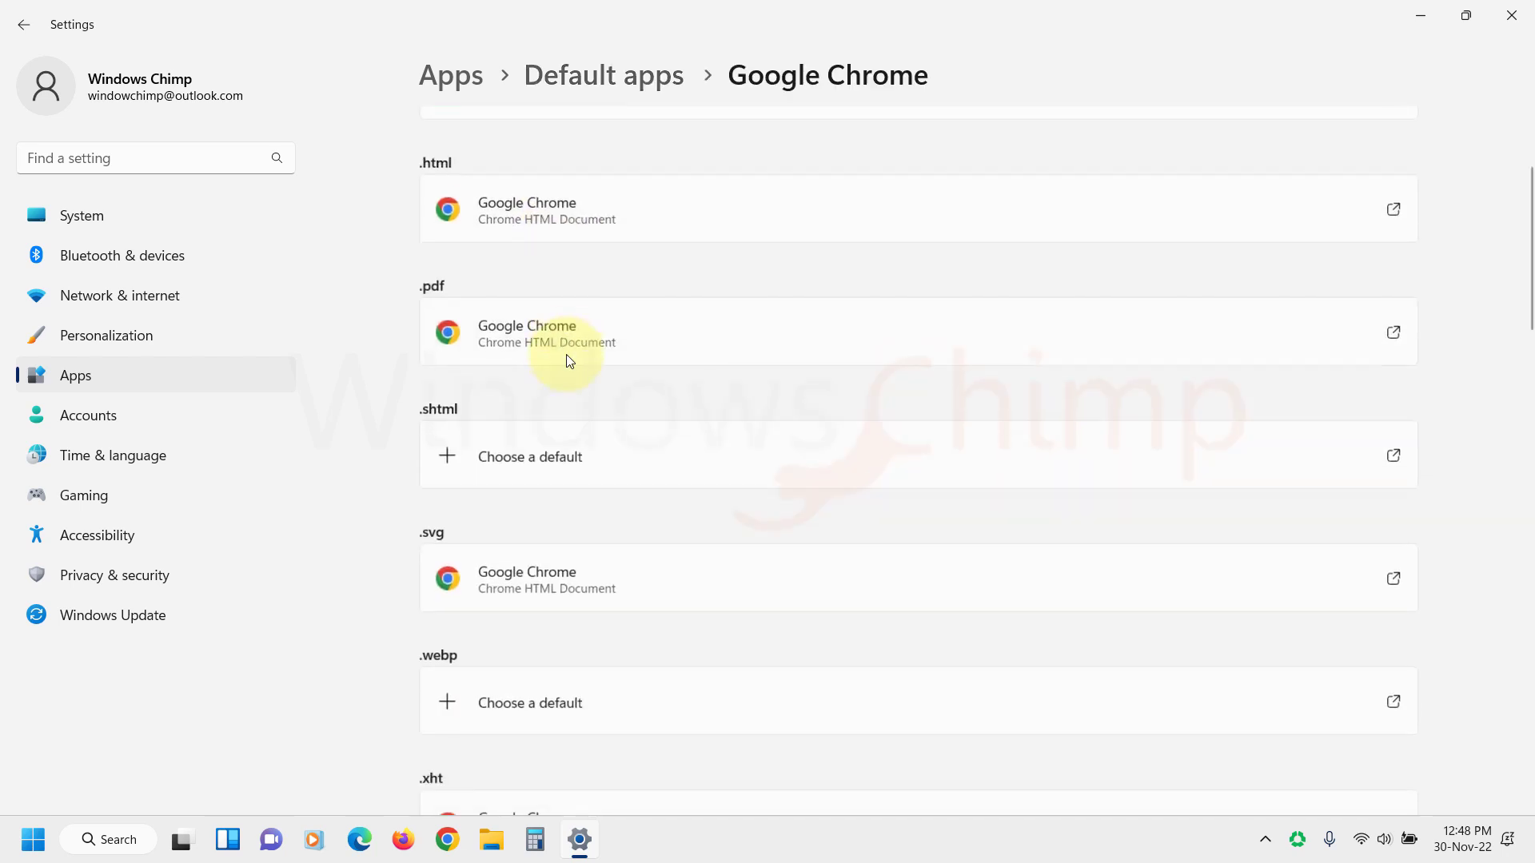
click(560, 396)
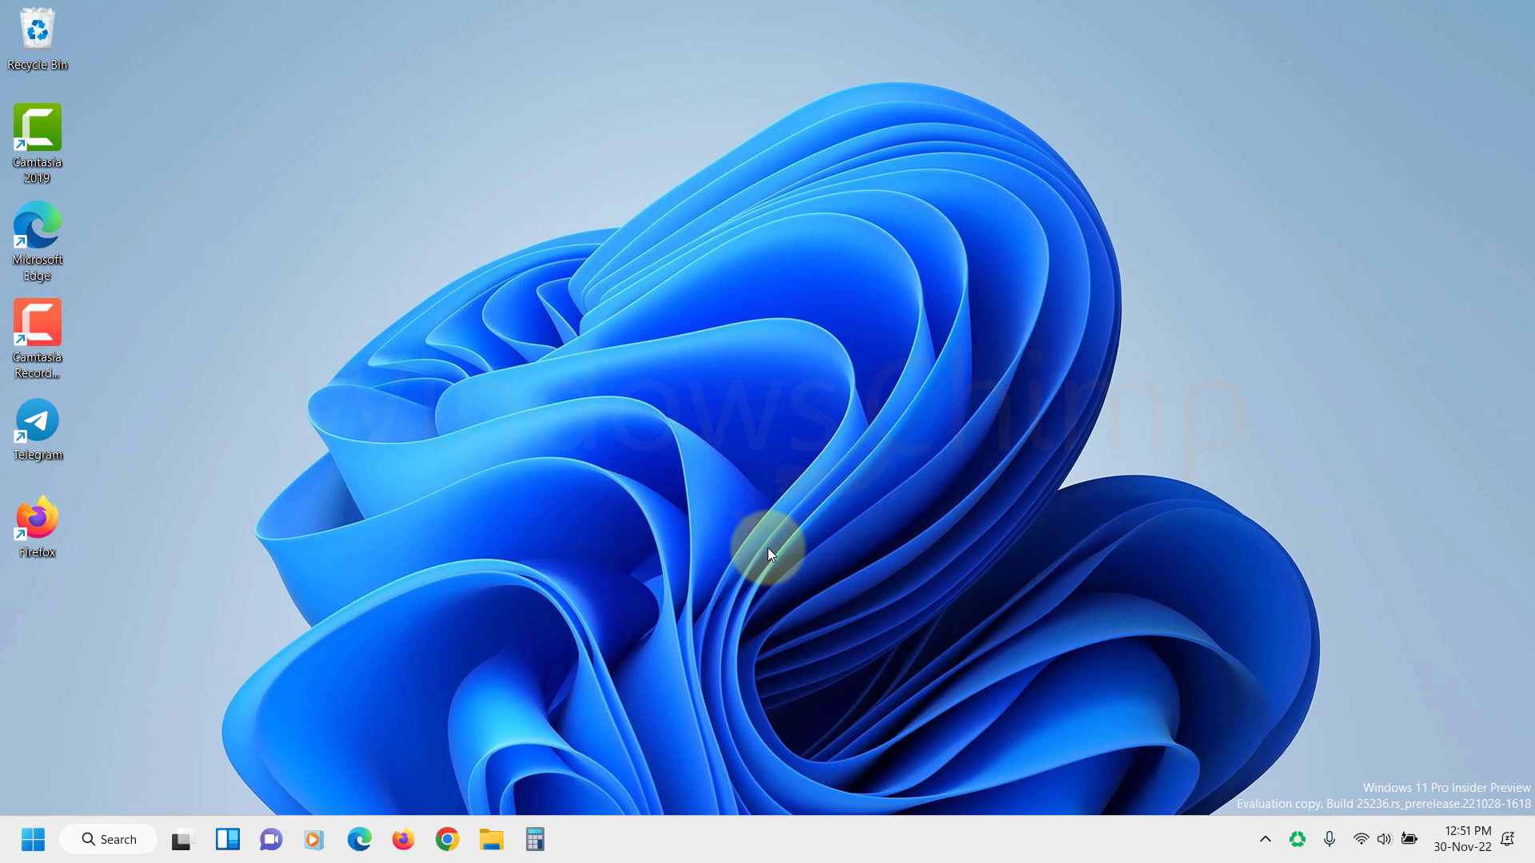
Trigger the Sticky Keys prompt with its keyboard shortcut and decline turning Sticky Keys on.
key(shift)
key(shift)
key(shift)
key(shift)
key(shift)
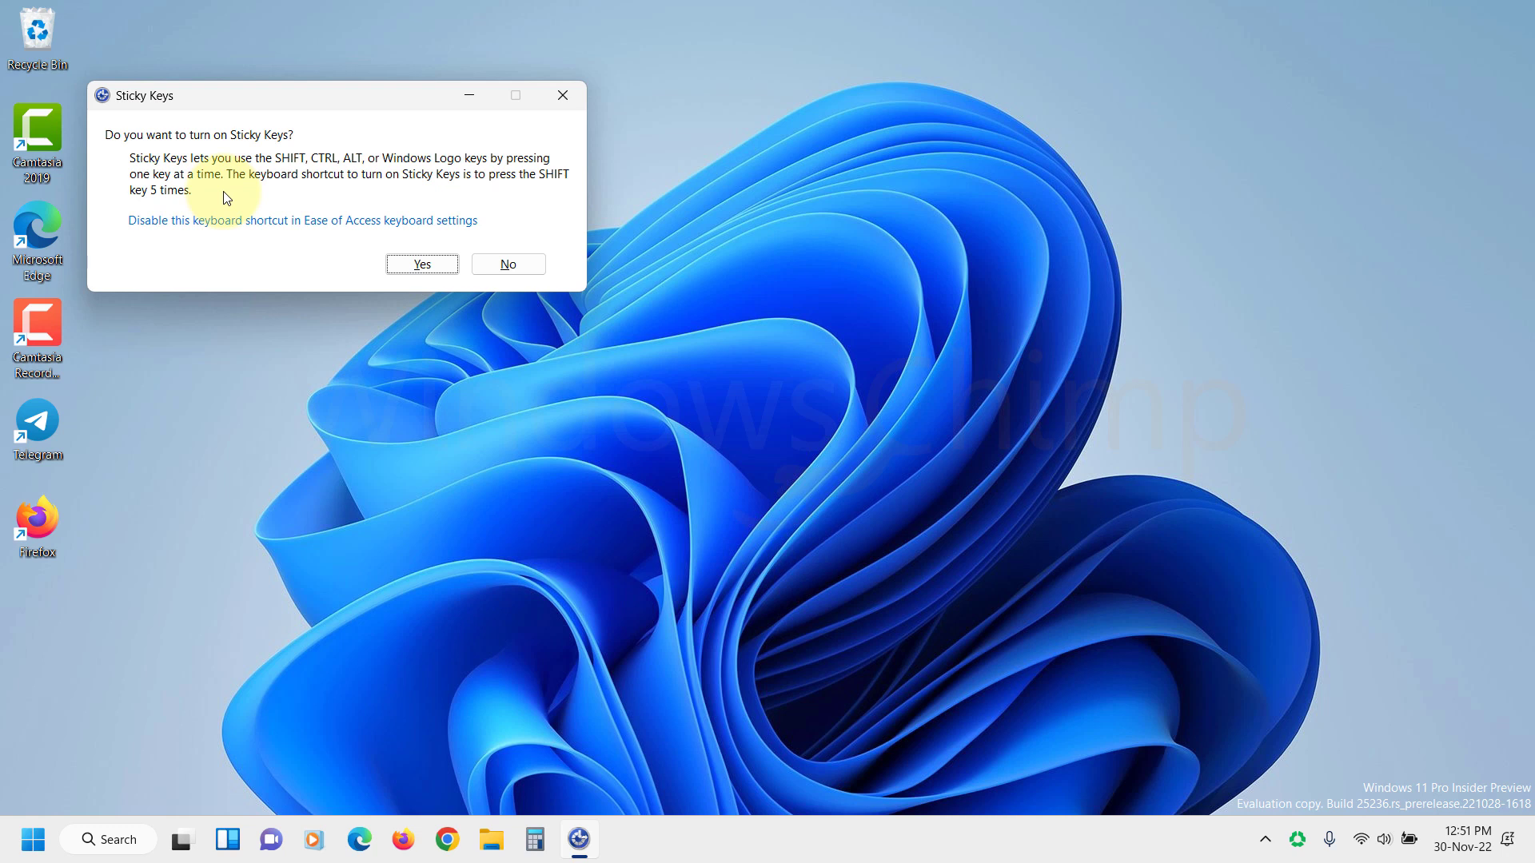
click(508, 264)
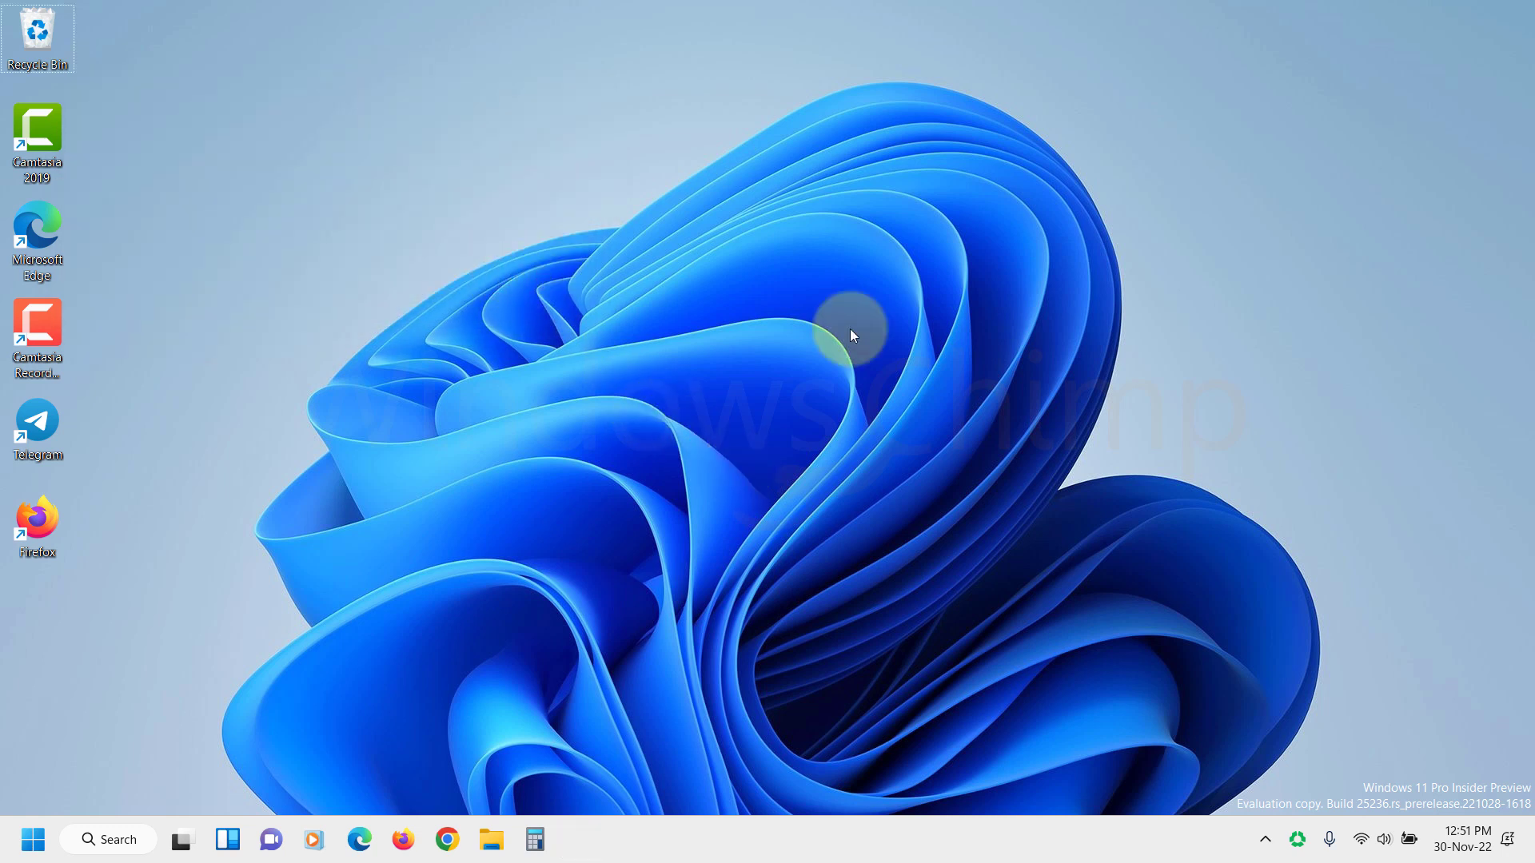
Turn off the keyboard shortcut for Sticky keys in the Accessibility keyboard settings.
key(super+i)
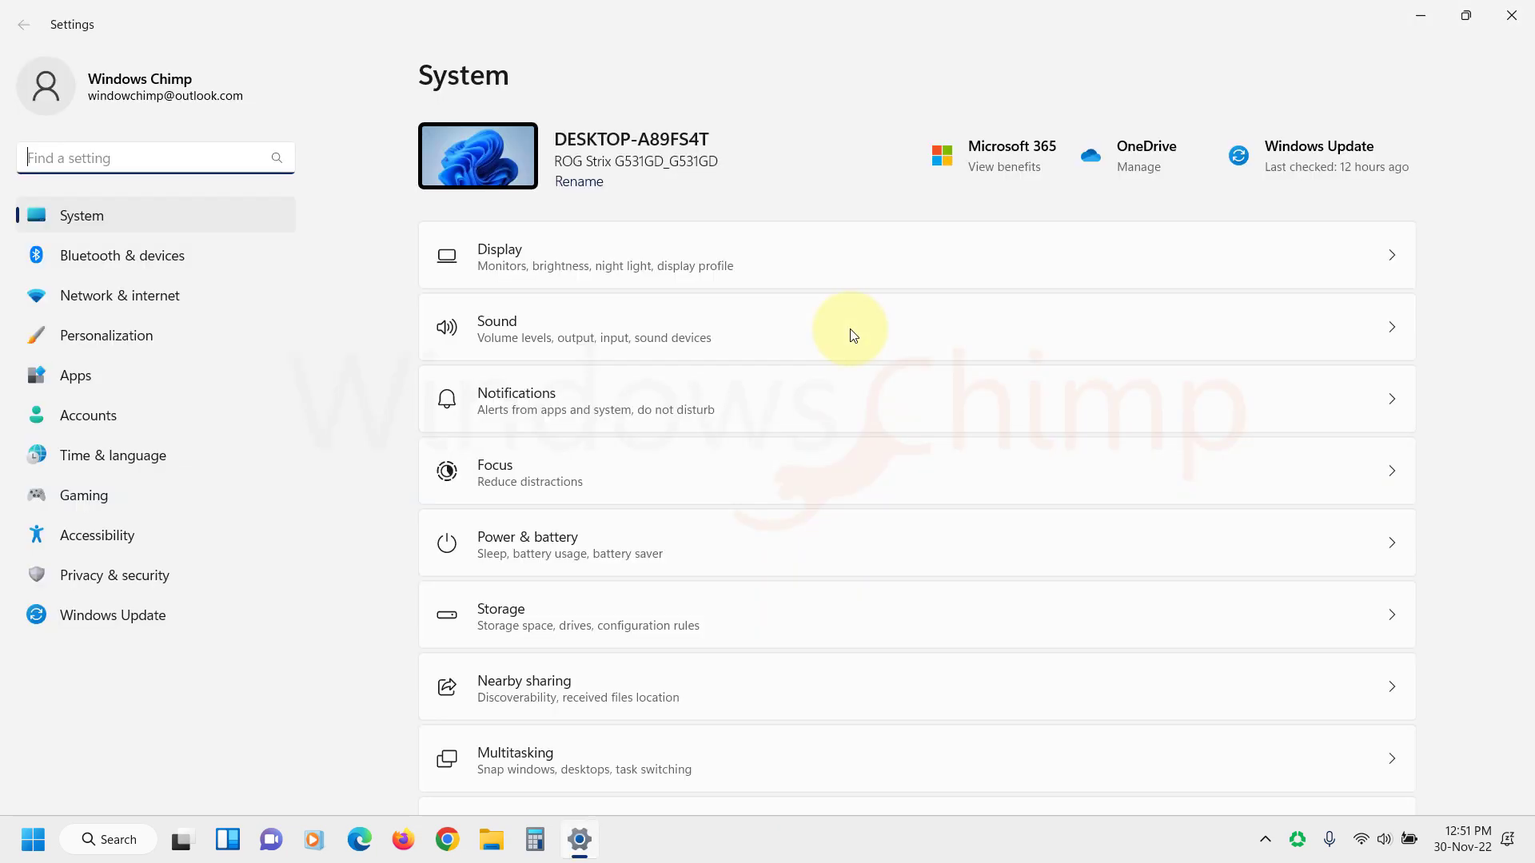
click(46, 533)
scroll(599, 483, down, 3)
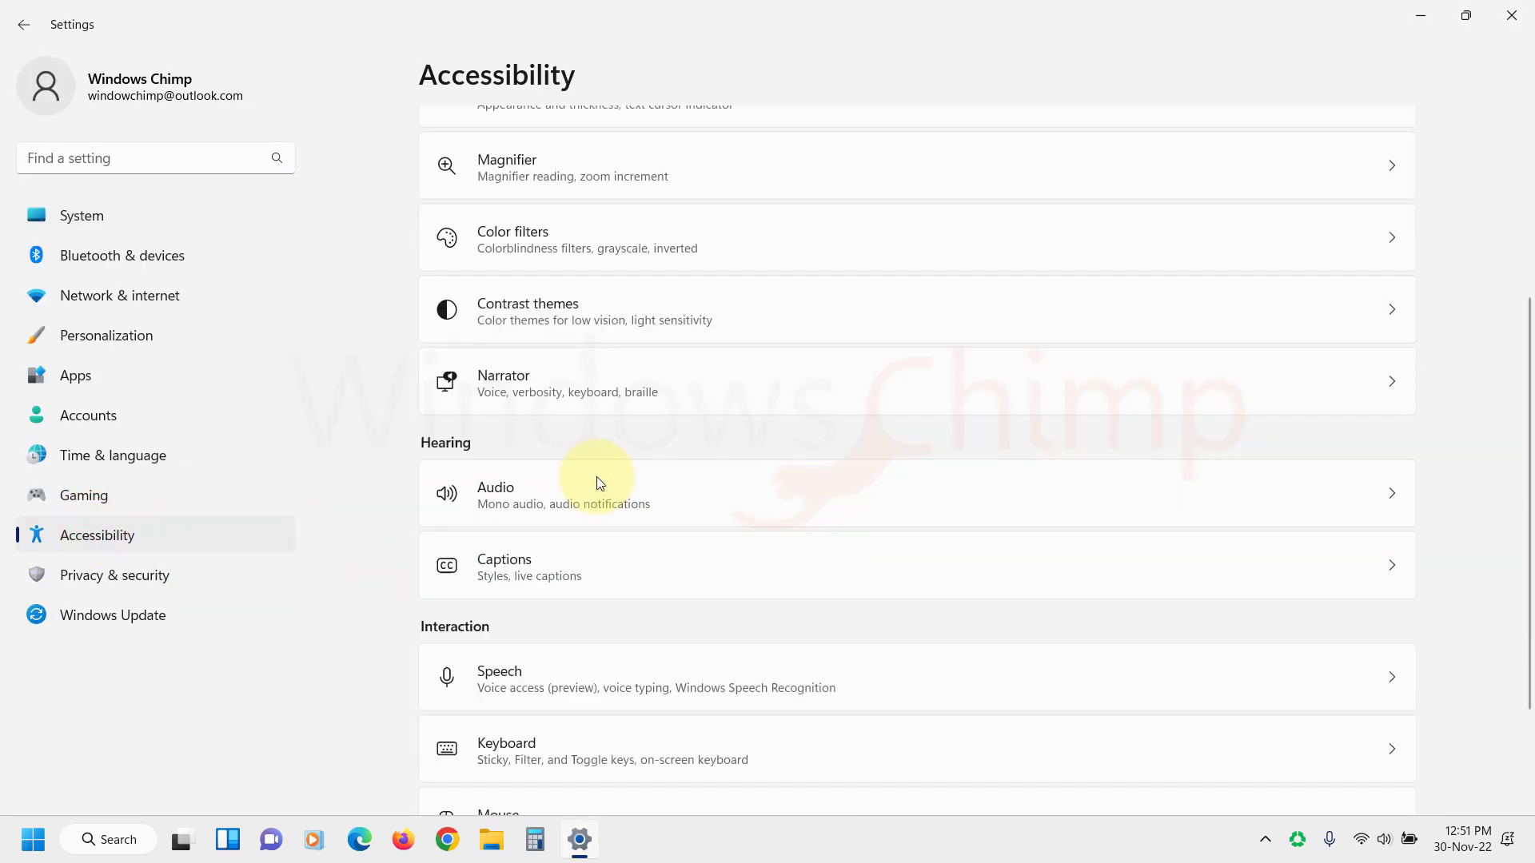
scroll(592, 499, down, 2)
click(549, 596)
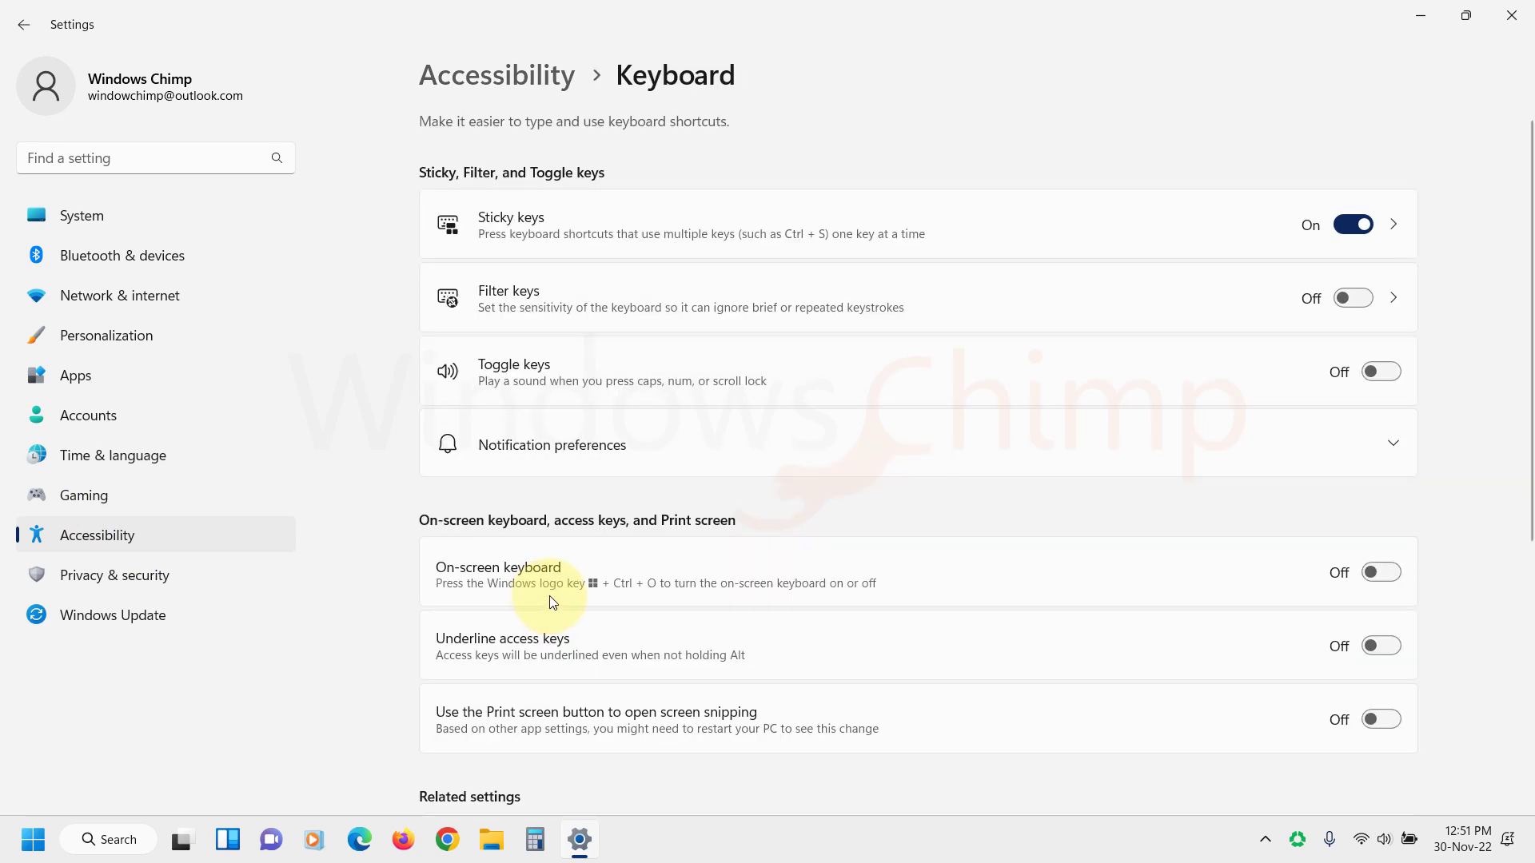
click(852, 237)
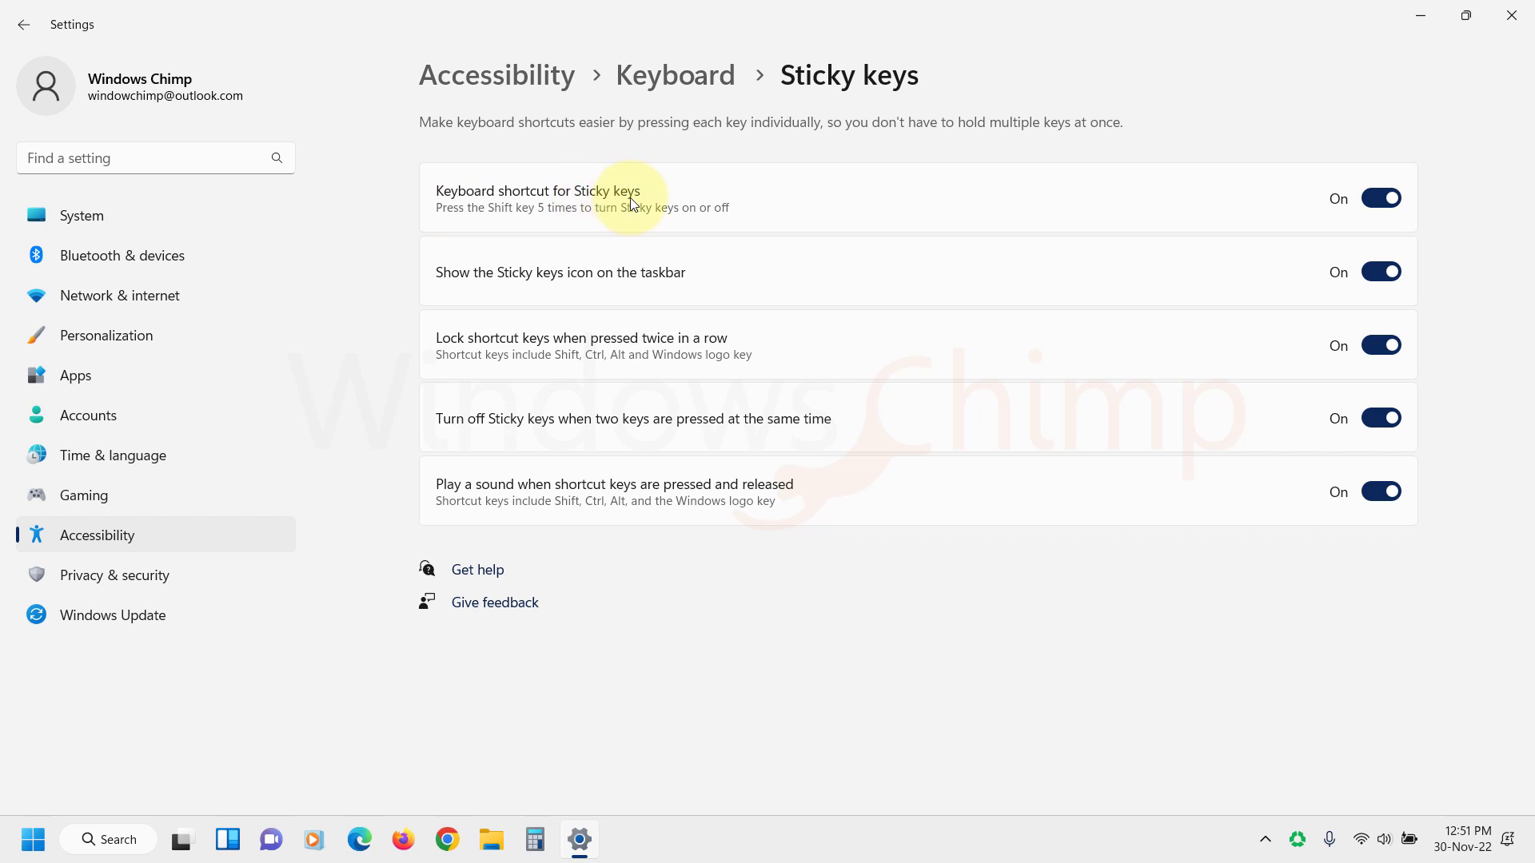
click(1373, 203)
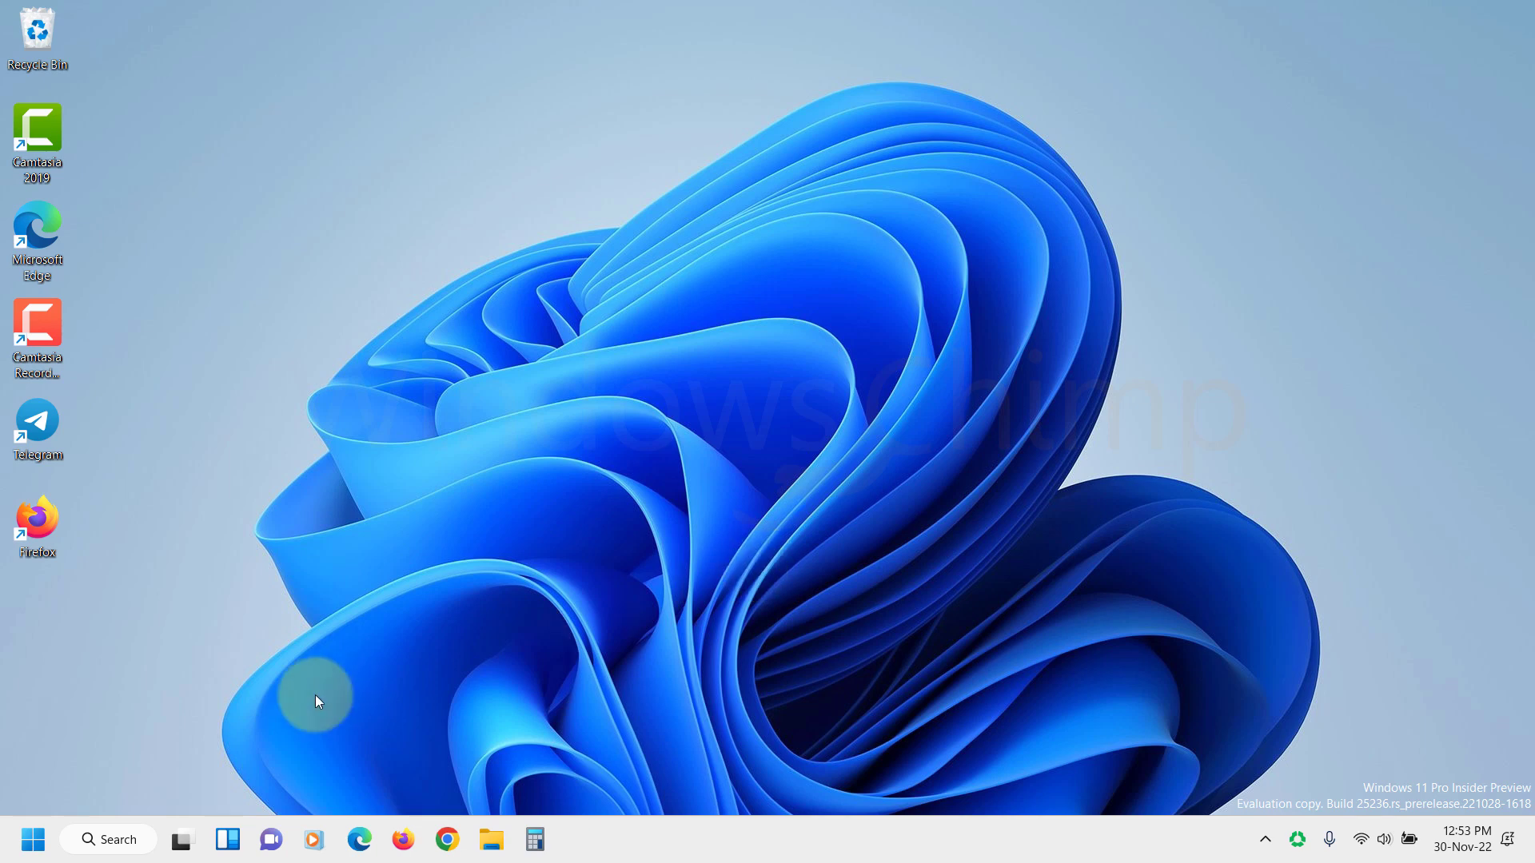
Open the Diagnostics & feedback page in the Privacy & security settings.
click(33, 838)
click(372, 261)
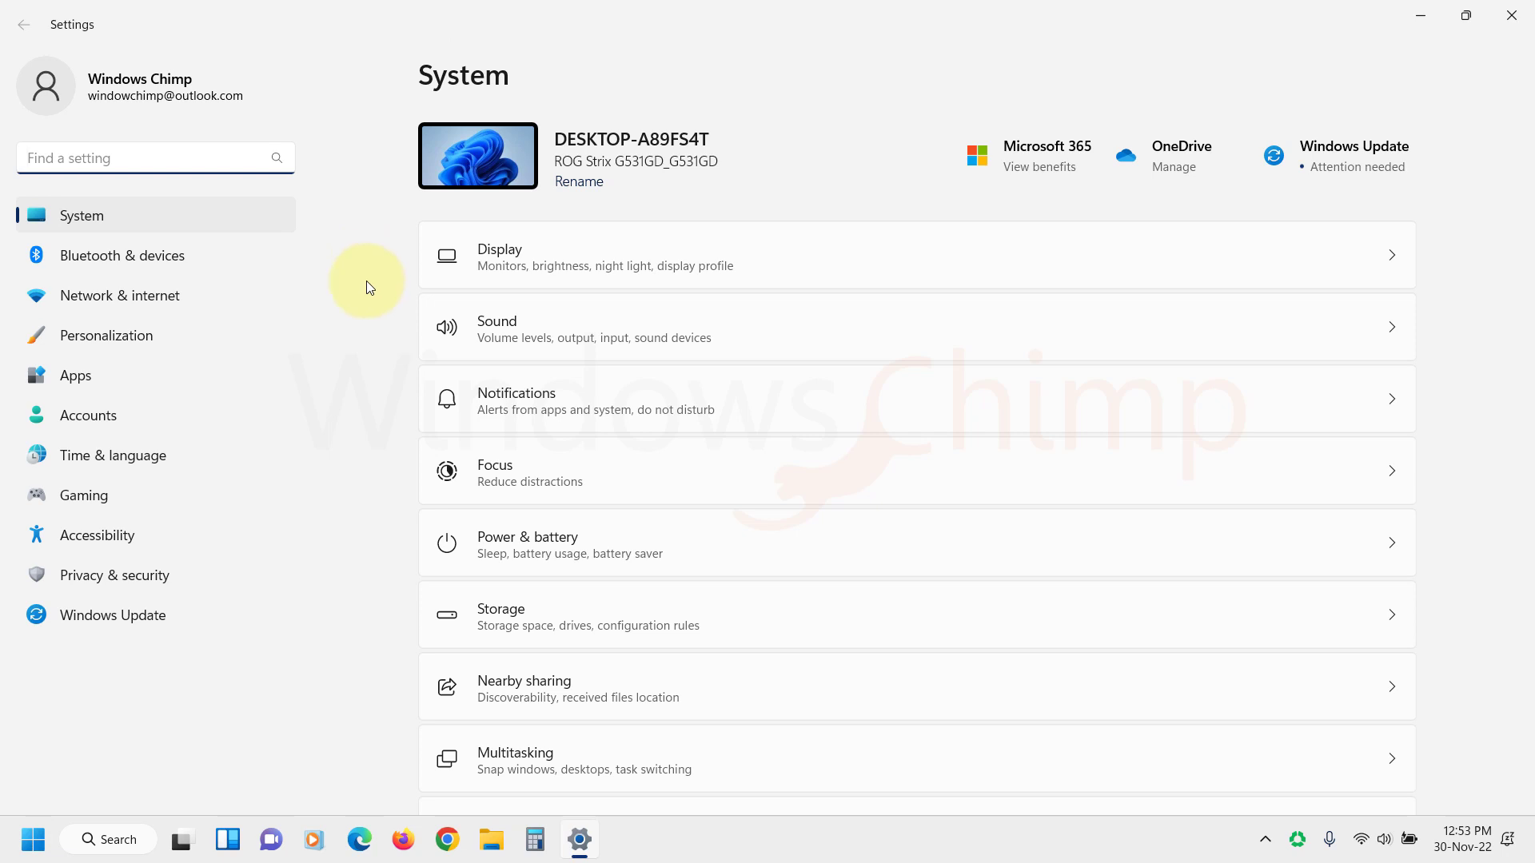
click(128, 577)
scroll(664, 409, down, 3)
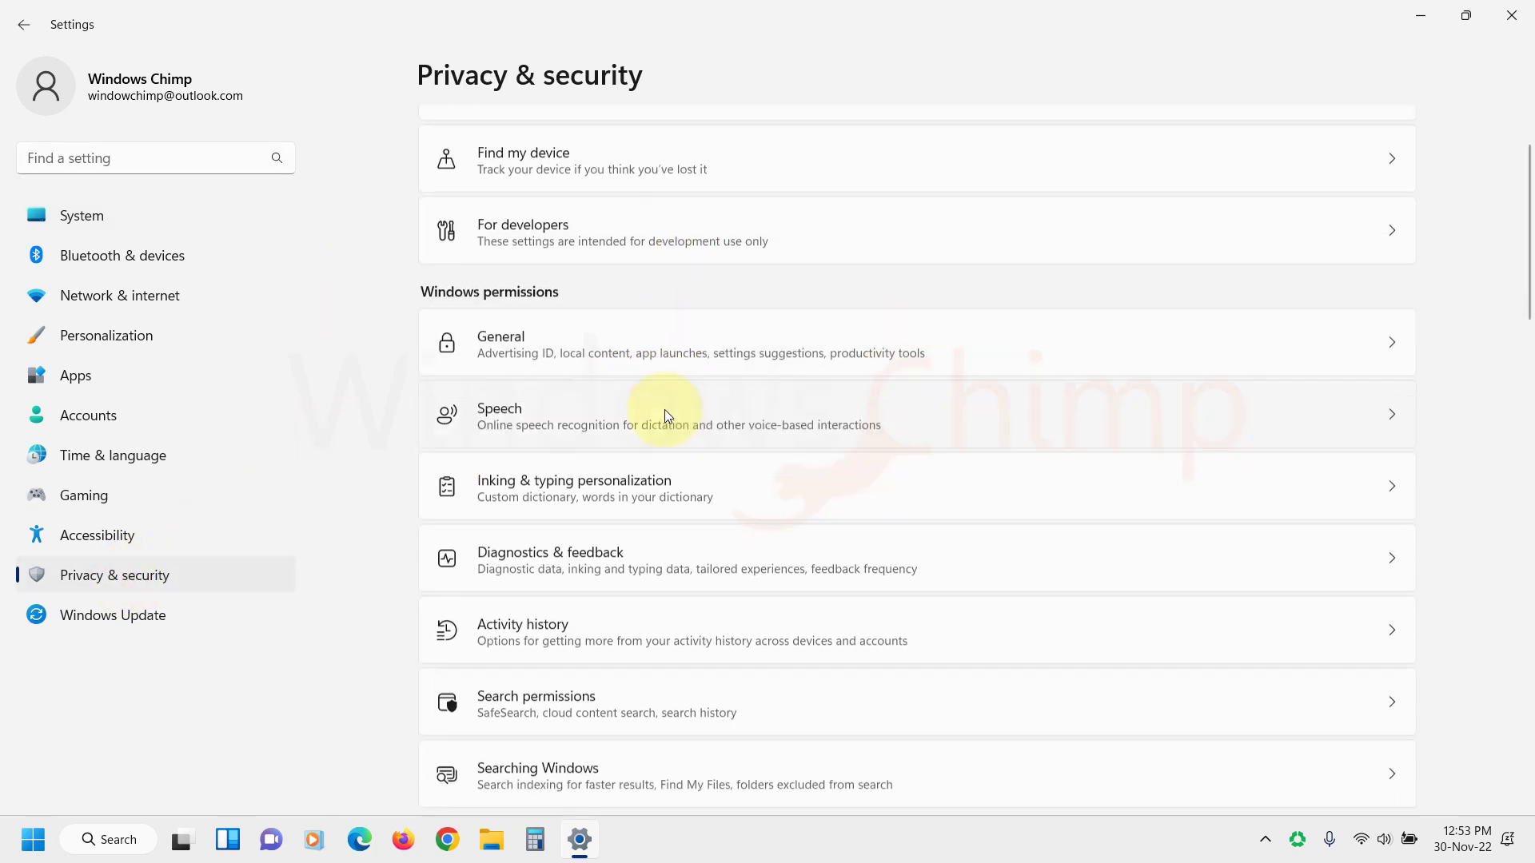
click(589, 441)
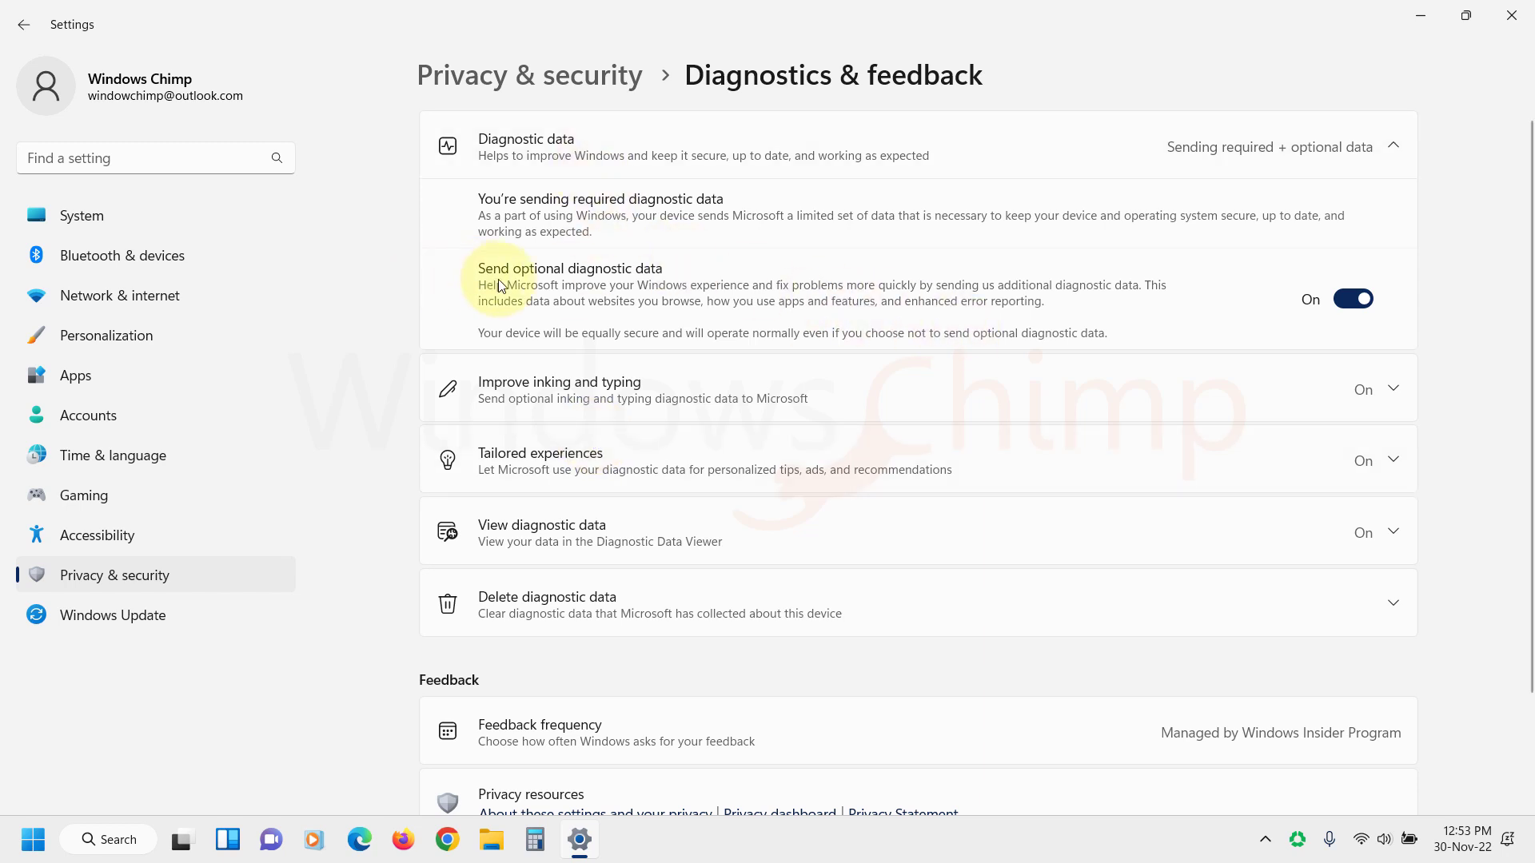
Try turning off the sending of optional diagnostic data and switch it back on.
click(1353, 300)
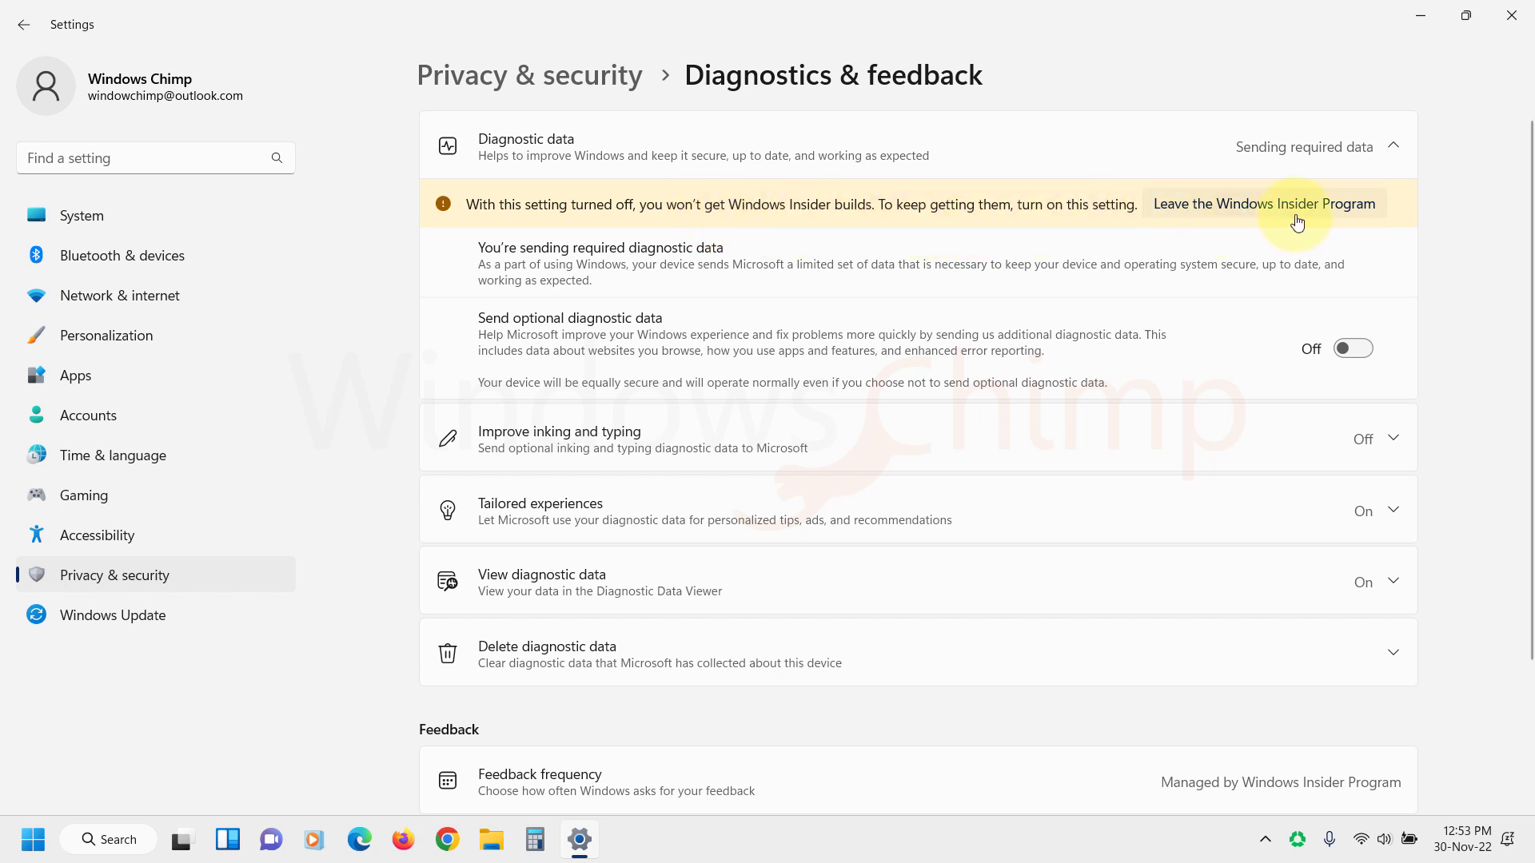
click(1361, 352)
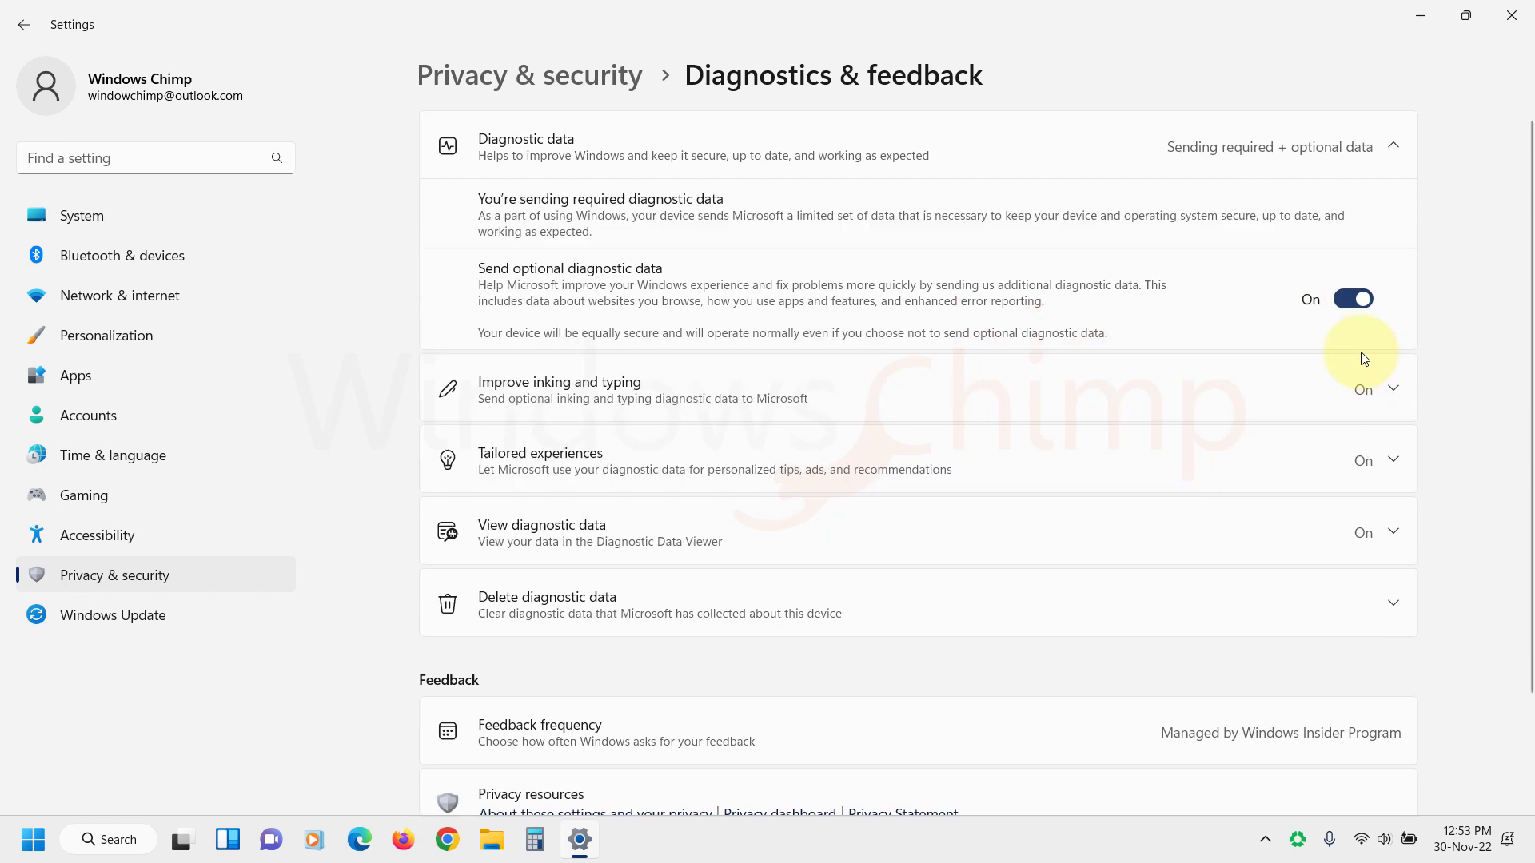
Turn off Improve inking and typing, Tailored experiences and the Diagnostic Data Viewer in the Diagnostics & feedback settings.
click(904, 390)
click(1353, 452)
click(1053, 518)
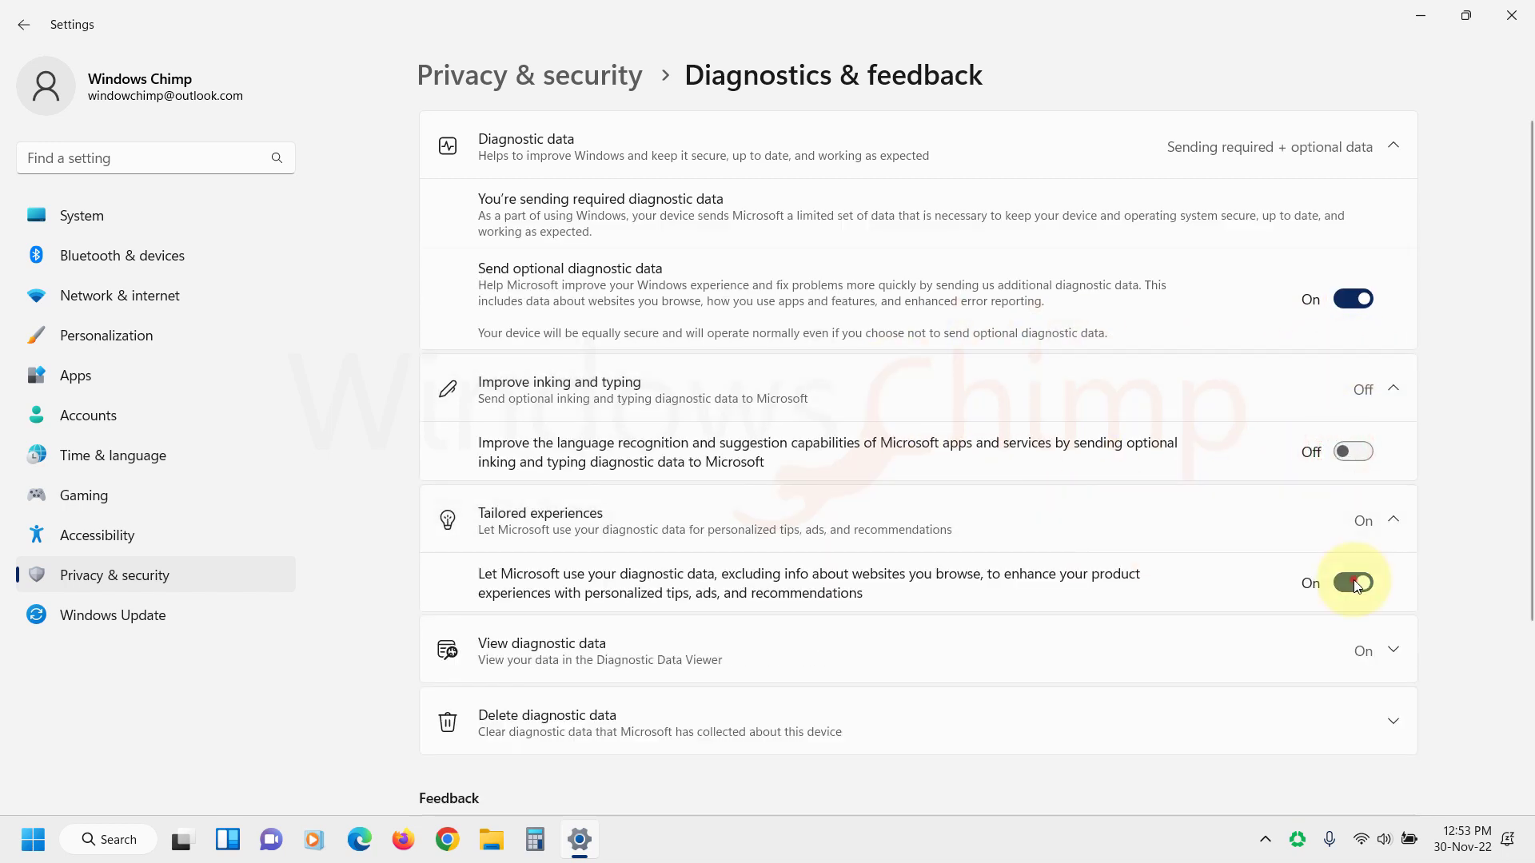
click(1353, 583)
scroll(1149, 574, down, 2)
scroll(1149, 574, down, 1)
click(1093, 454)
click(1353, 500)
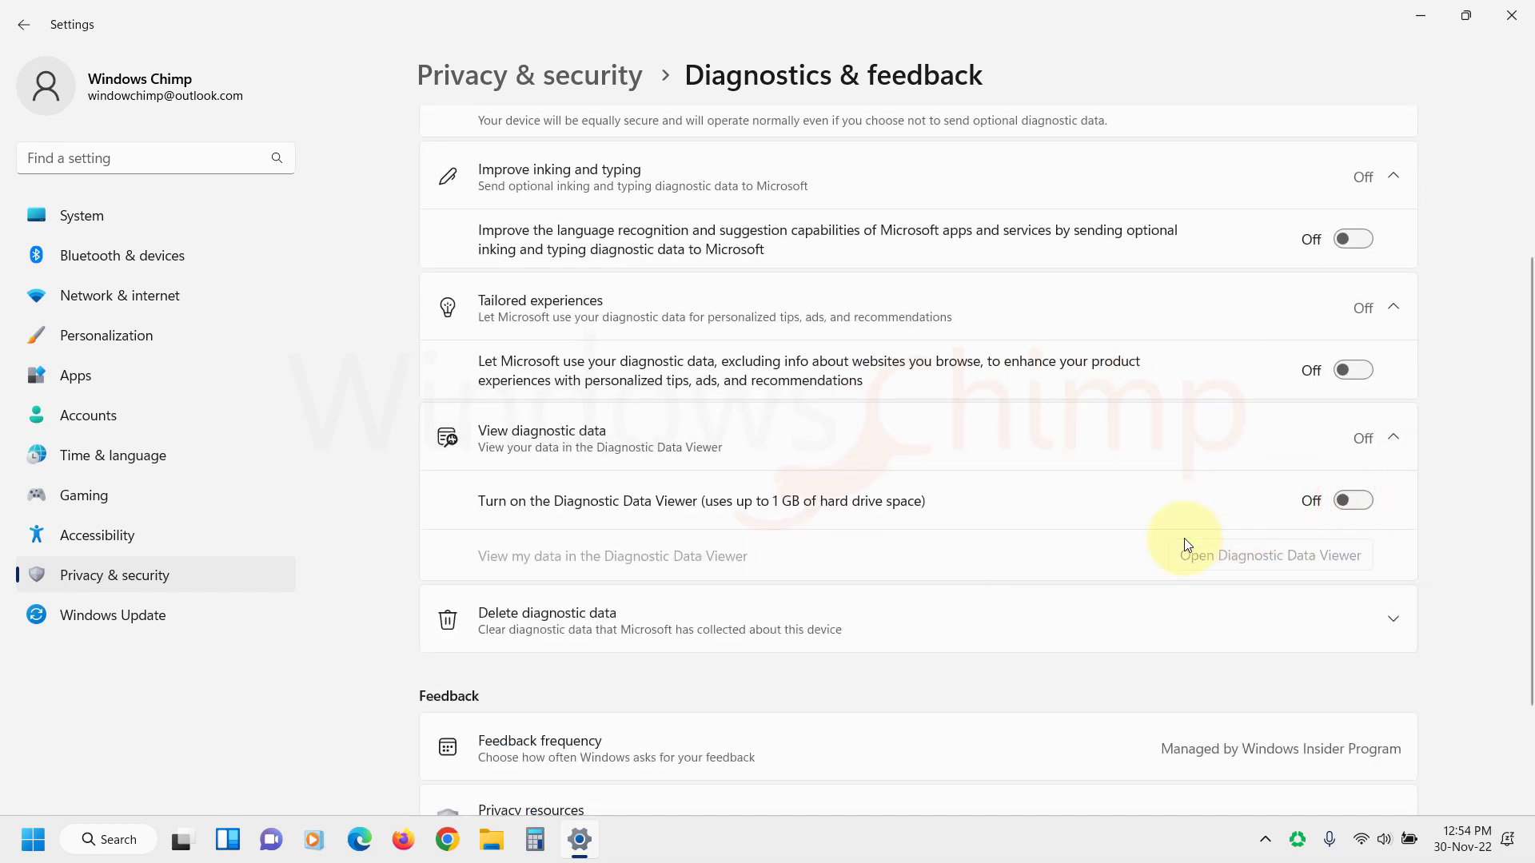